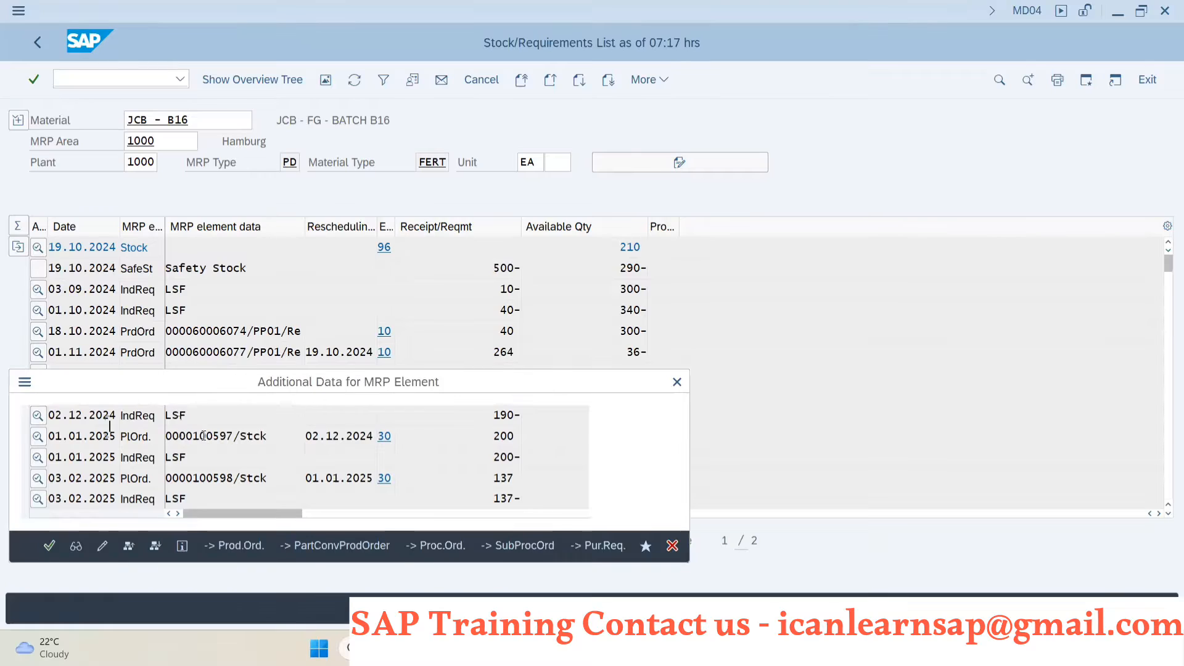
- Try to convert the 01.01.2025 planned order for 200 EA into a production order
{"action": "left_click_drag", "start_coordinate": [429, 382], "coordinate": [695, 249]}
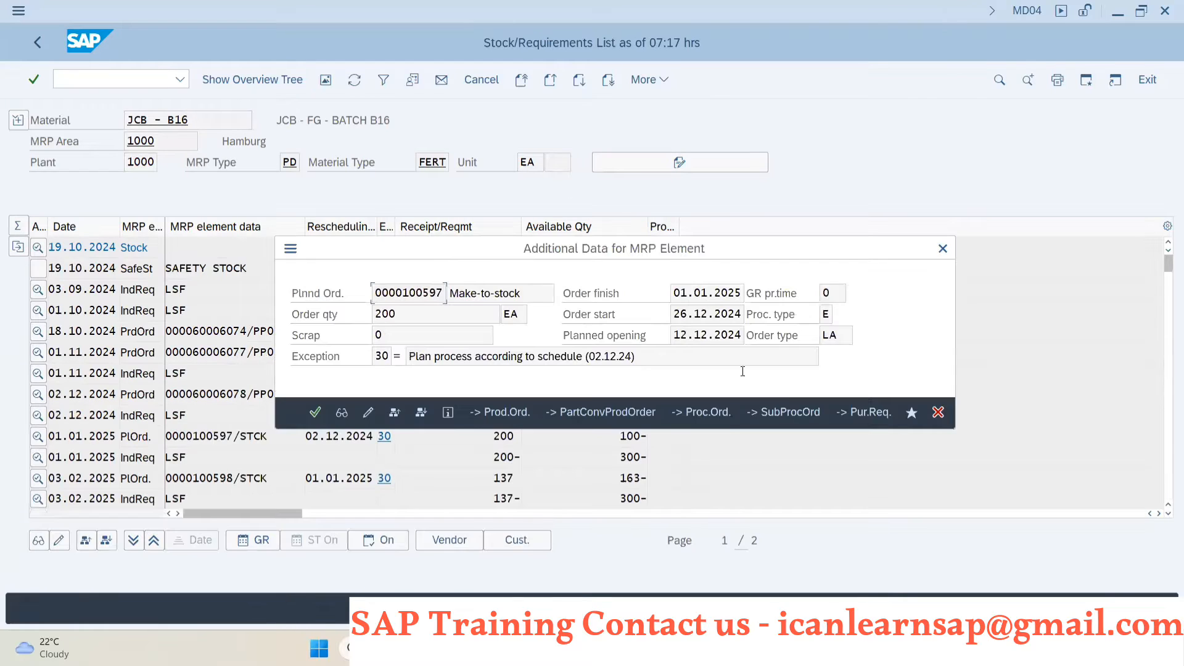
{"action": "left_click", "coordinate": [504, 412]}
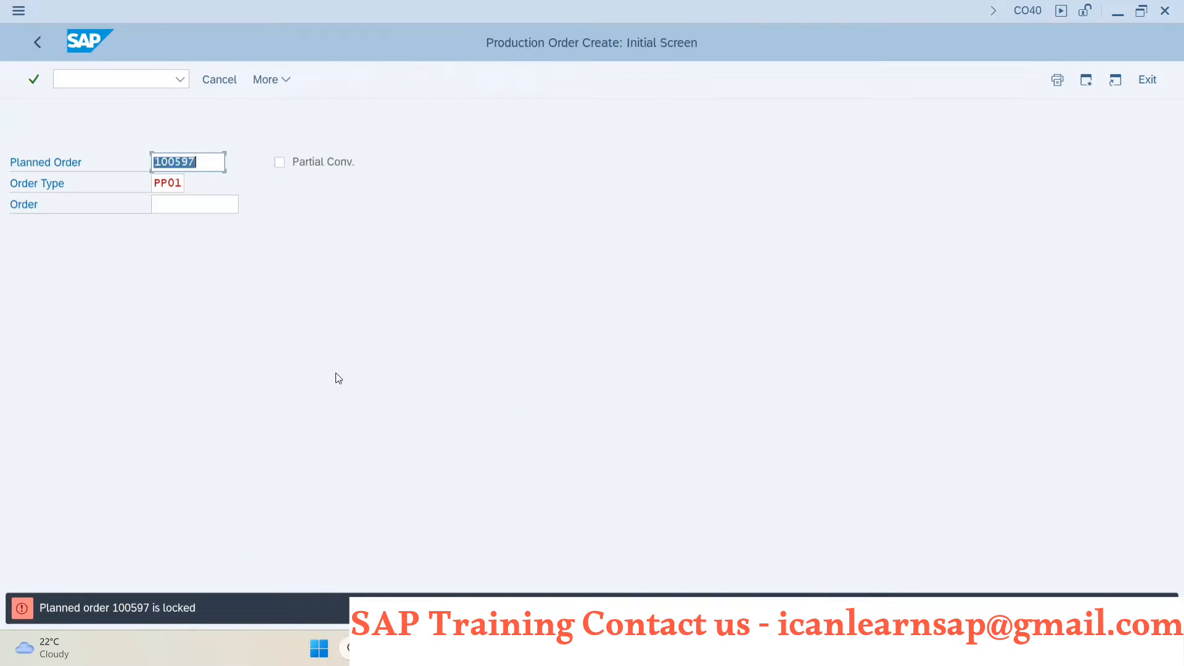
- Close the other session with the unsaved production order and the CO40 initial screen session
{"action": "key", "text": "alt+Tab"}
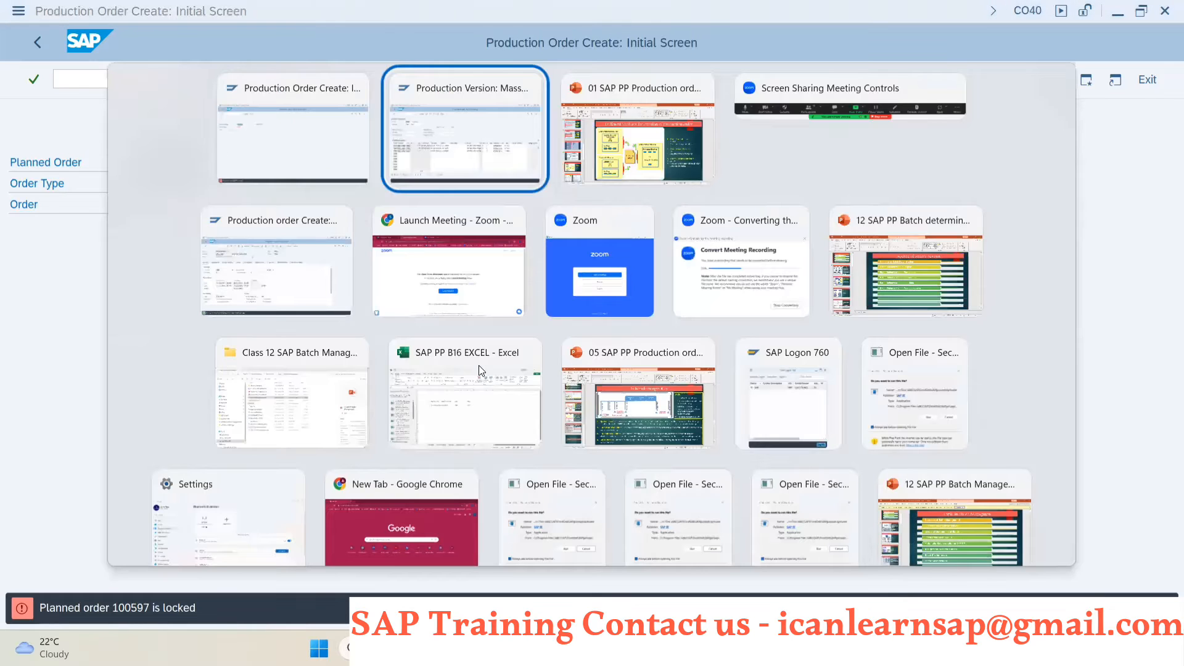
{"action": "key", "text": "alt+Tab"}
{"action": "key", "text": "alt+Tab"}
{"action": "key", "text": "alt+Tab"}
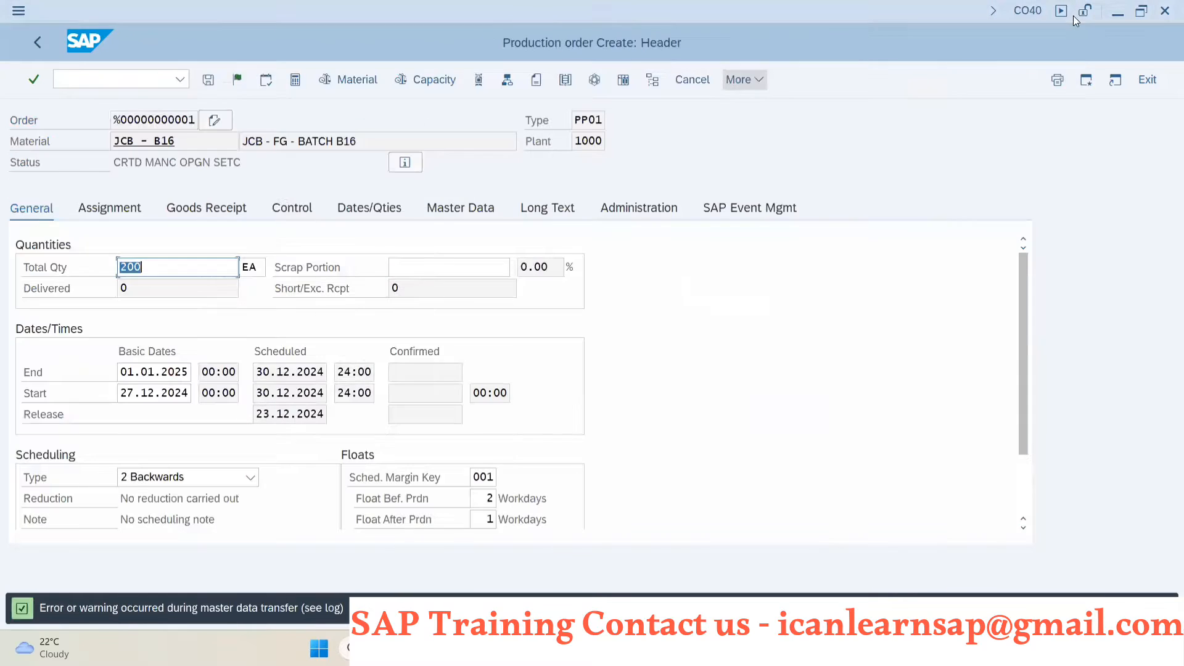
{"action": "left_click", "coordinate": [1164, 11]}
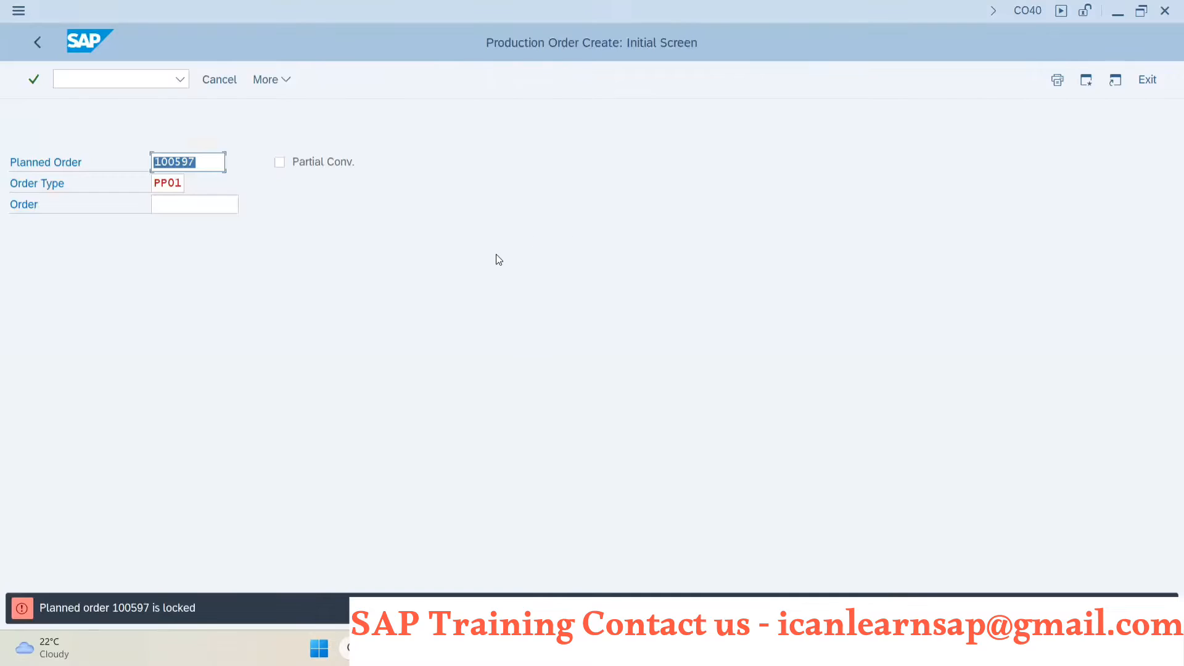
{"action": "left_click", "coordinate": [1166, 12]}
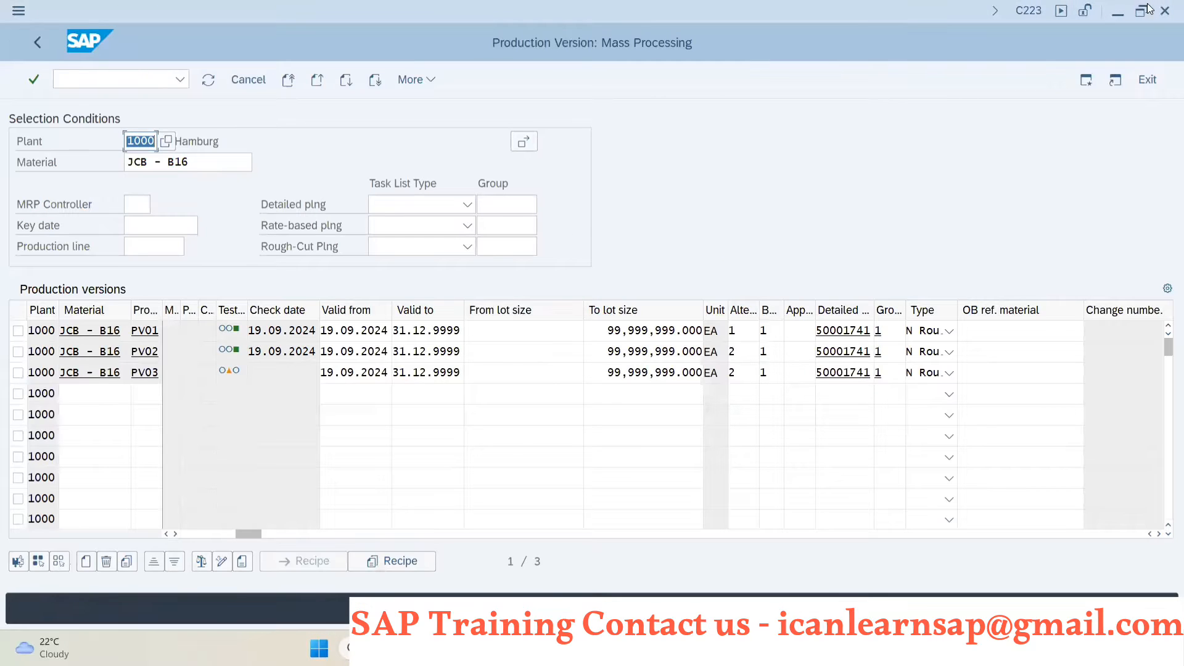
{"action": "left_click", "coordinate": [1165, 11]}
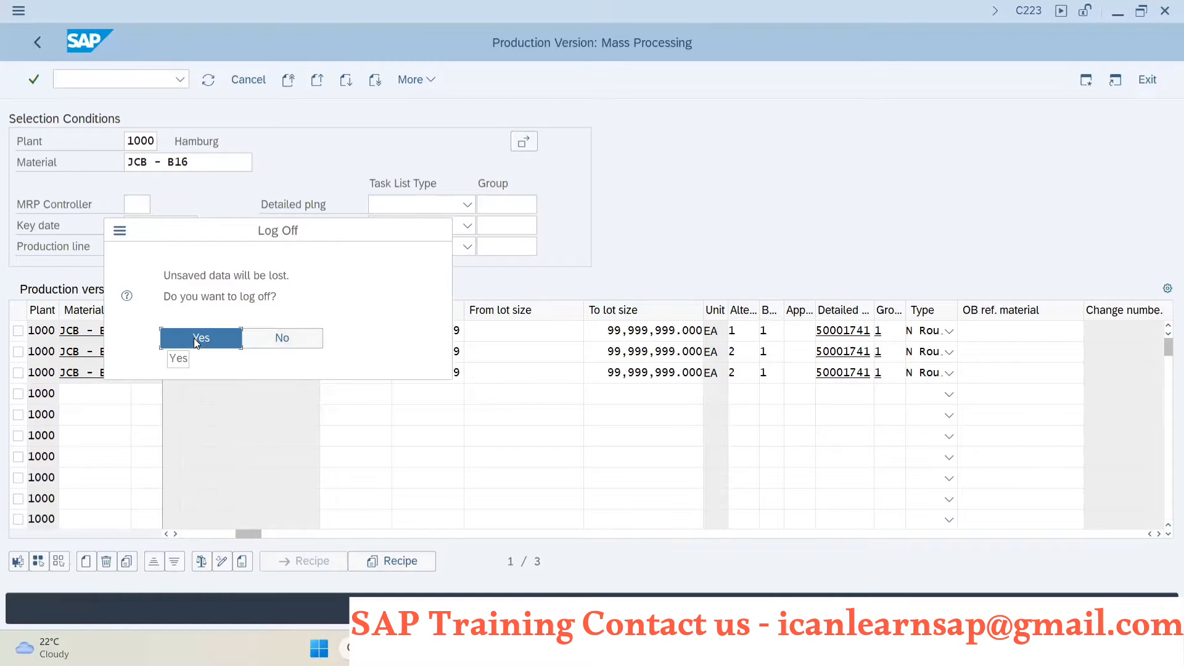
{"action": "left_click", "coordinate": [270, 338]}
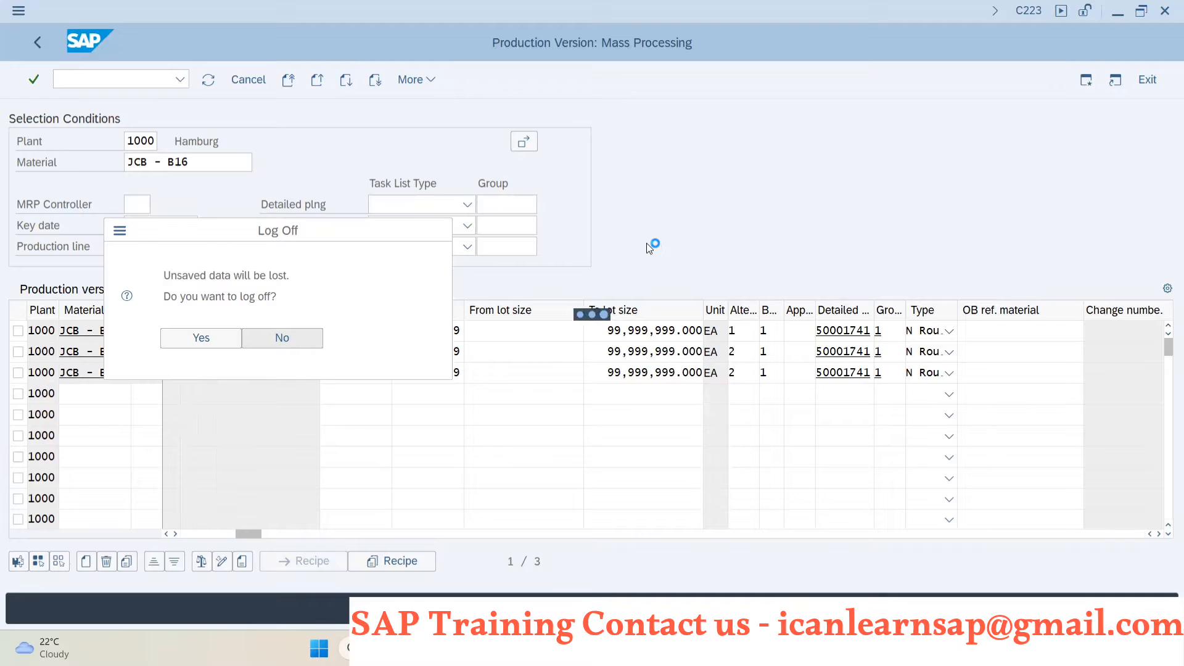
{"action": "key", "text": "alt+Tab"}
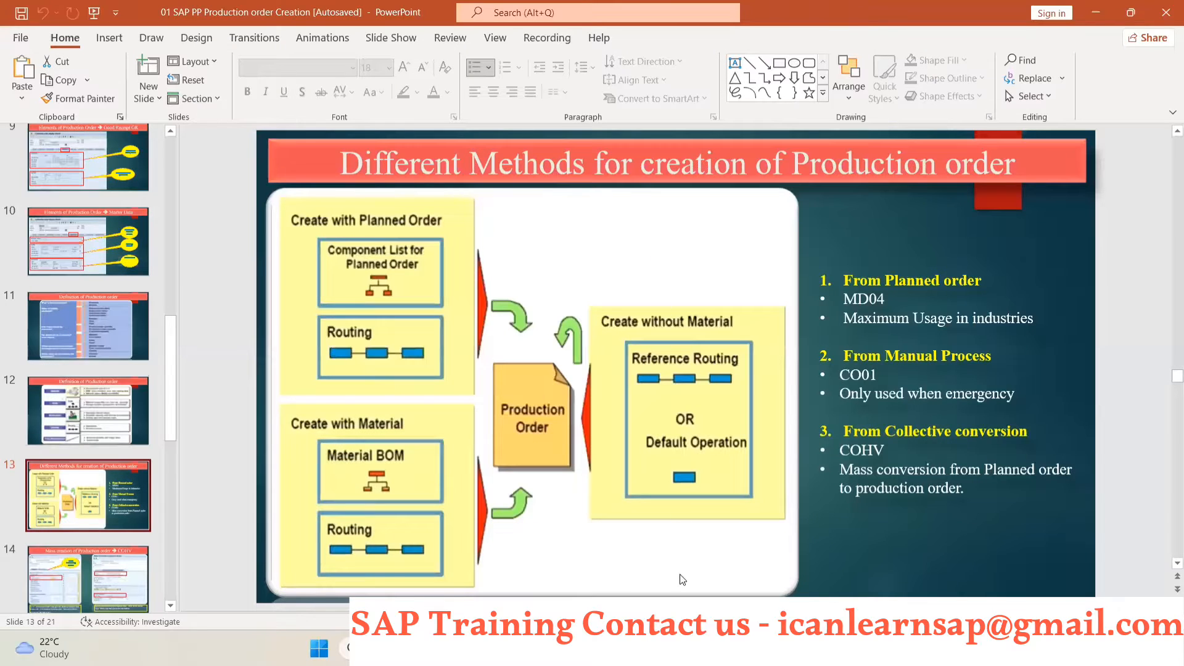
{"action": "mouse_move", "coordinate": [695, 649]}
{"action": "left_click", "coordinate": [722, 593]}
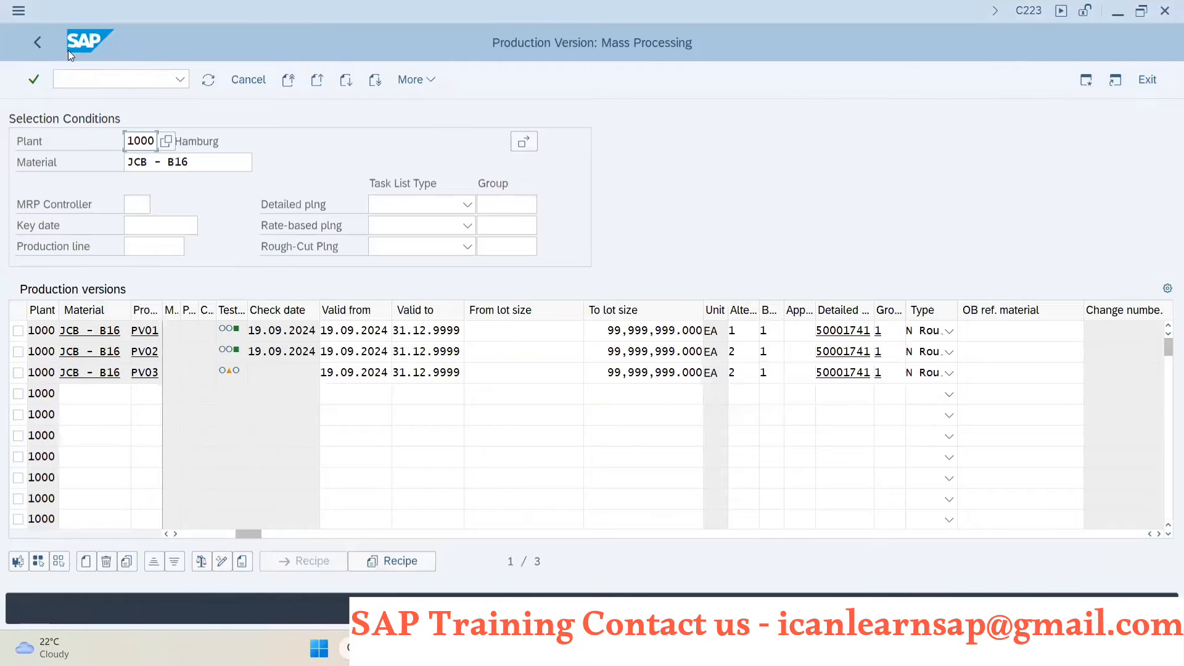
- Leave the production version screen and open the stock/requirements list (MD04) for material JCB - B16
{"action": "left_click", "coordinate": [32, 43]}
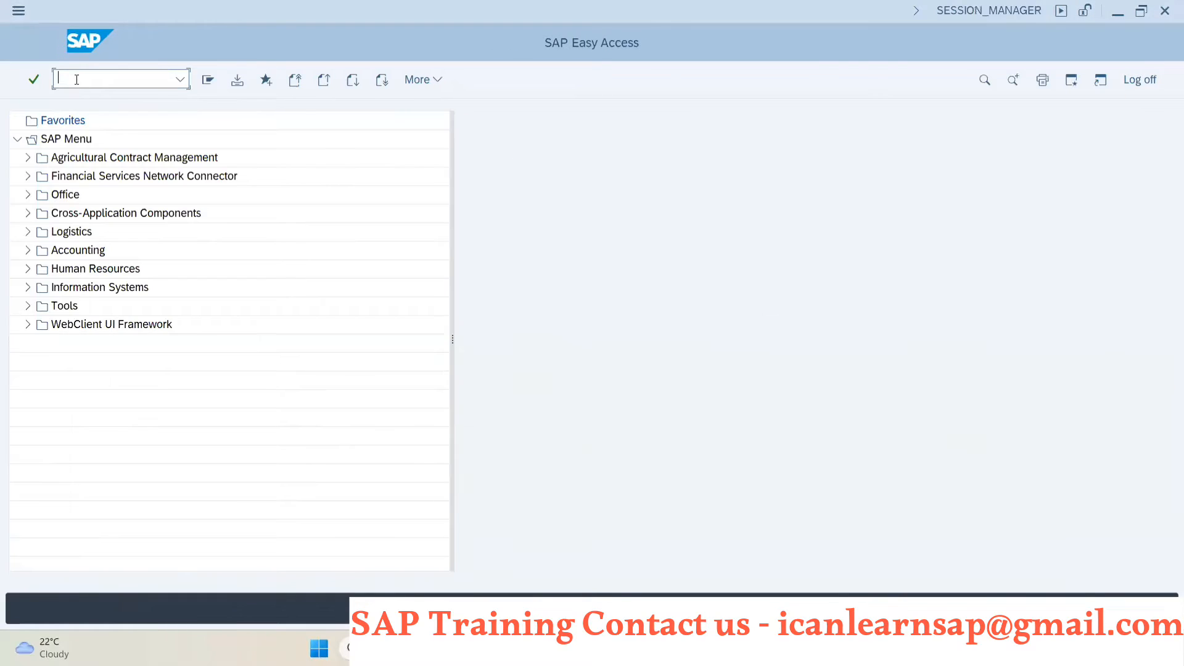
{"action": "type", "text": "mm02"}
{"action": "key", "text": "Return"}
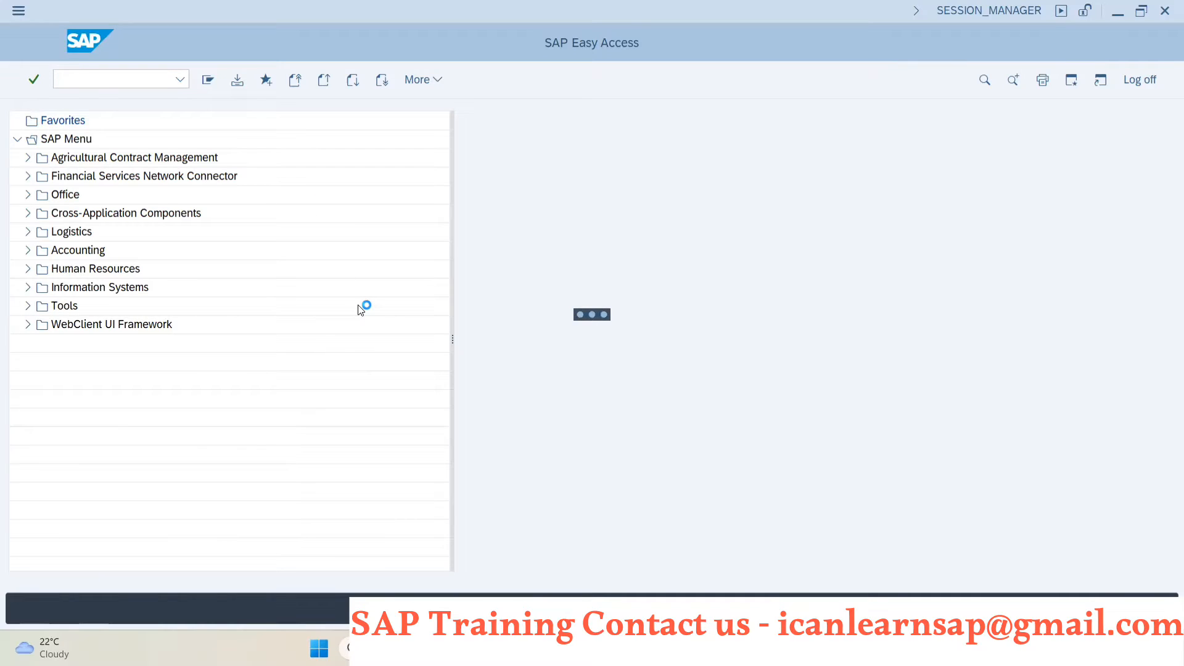
{"action": "key", "text": "Return"}
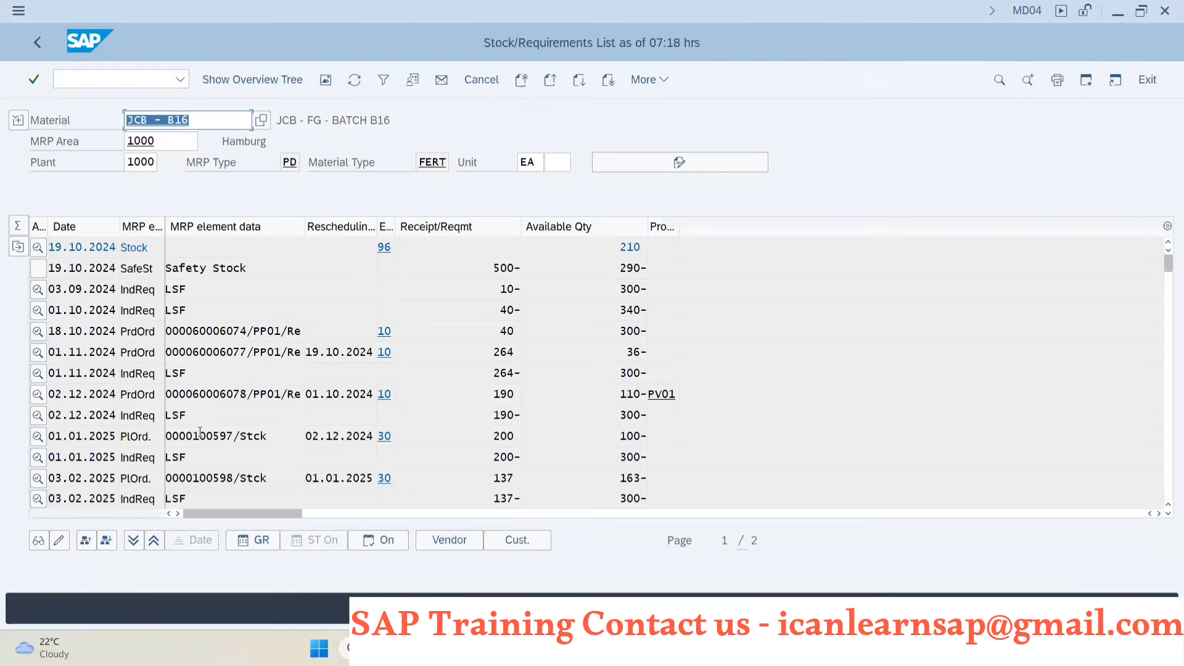
- Convert the 01.01.2025 planned order for 200 EA into a released production order and save it despite the costing error
{"action": "left_click", "coordinate": [201, 435]}
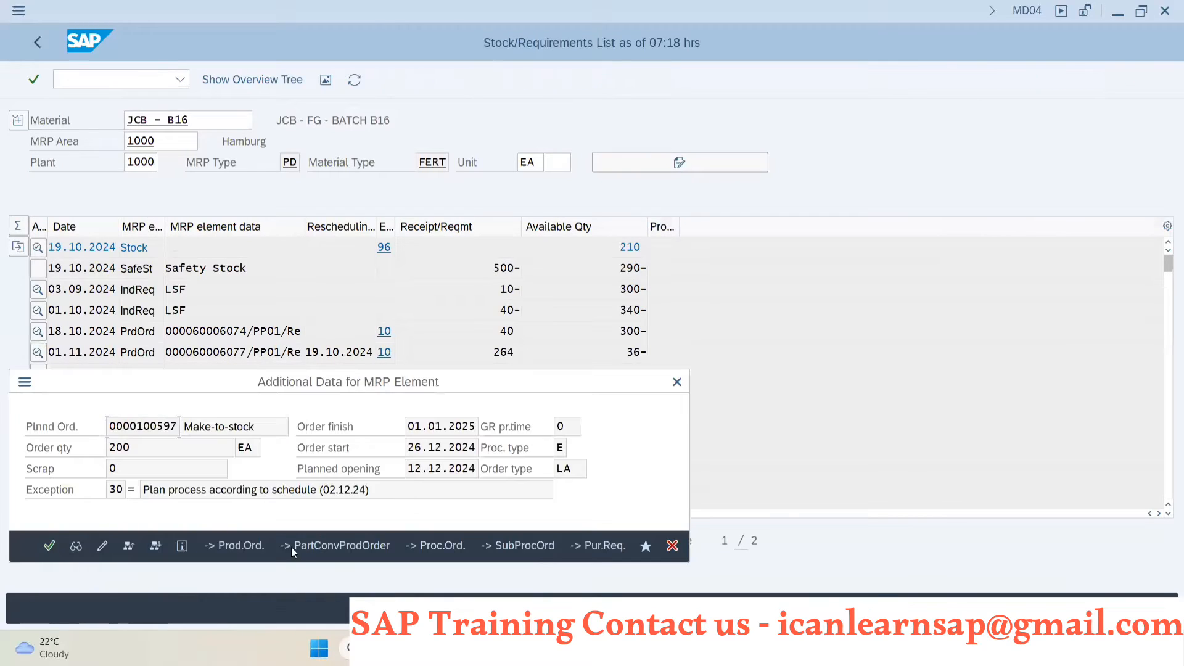
{"action": "left_click", "coordinate": [247, 546]}
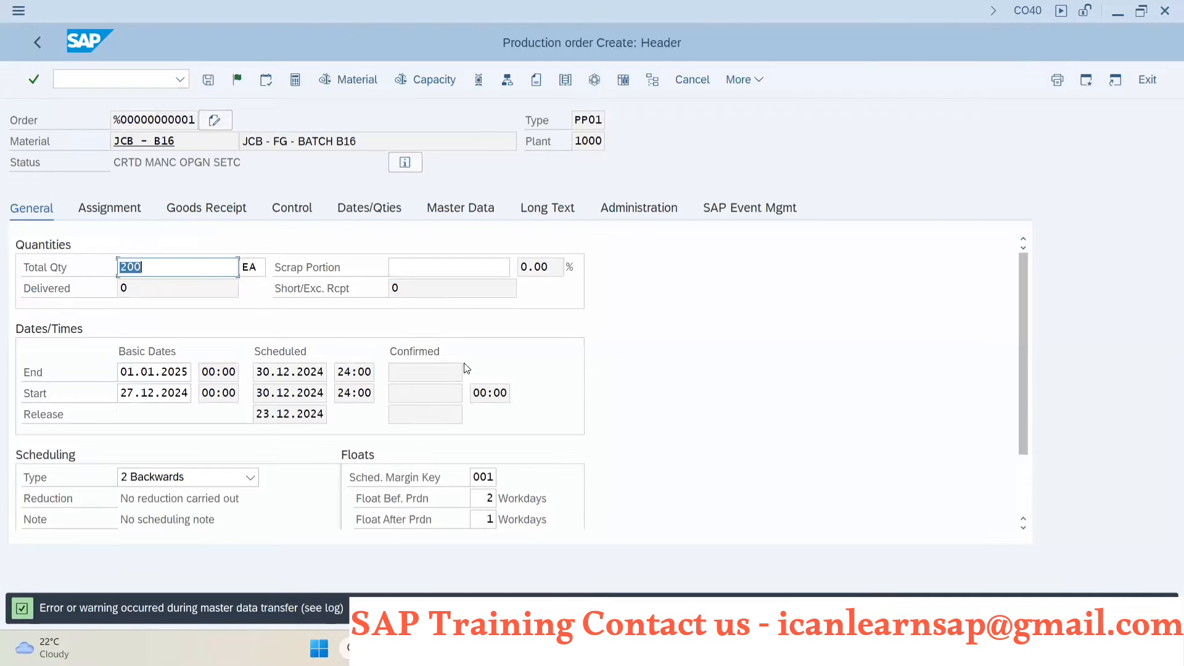
{"action": "left_click", "coordinate": [237, 80]}
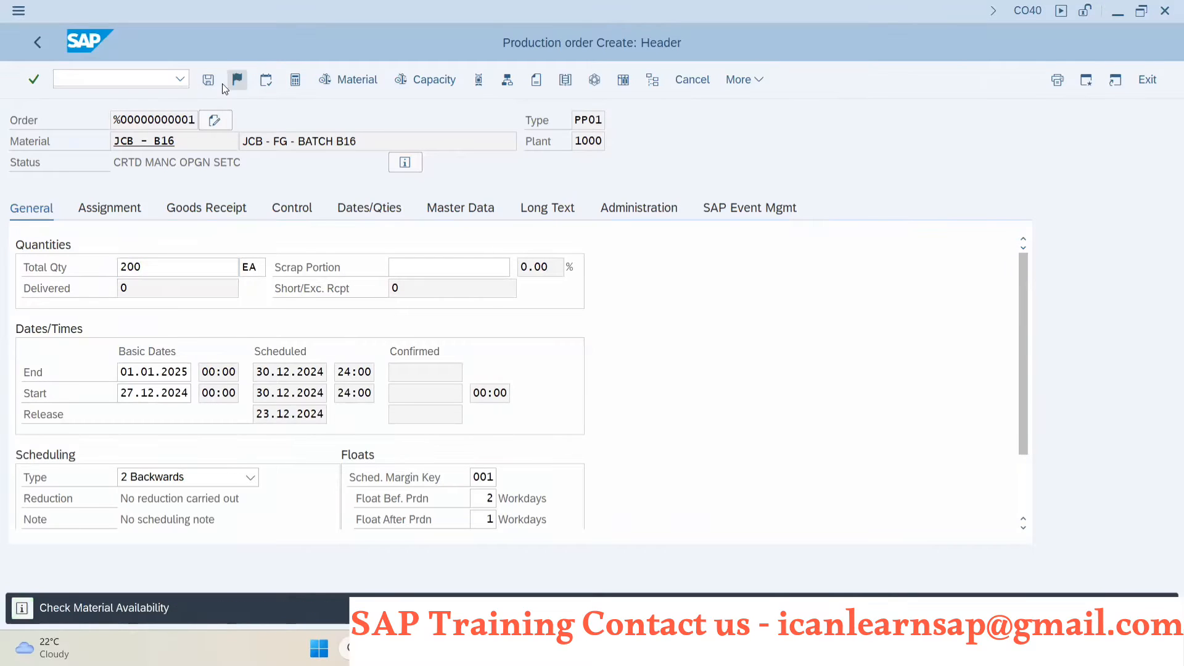
{"action": "left_click", "coordinate": [213, 83]}
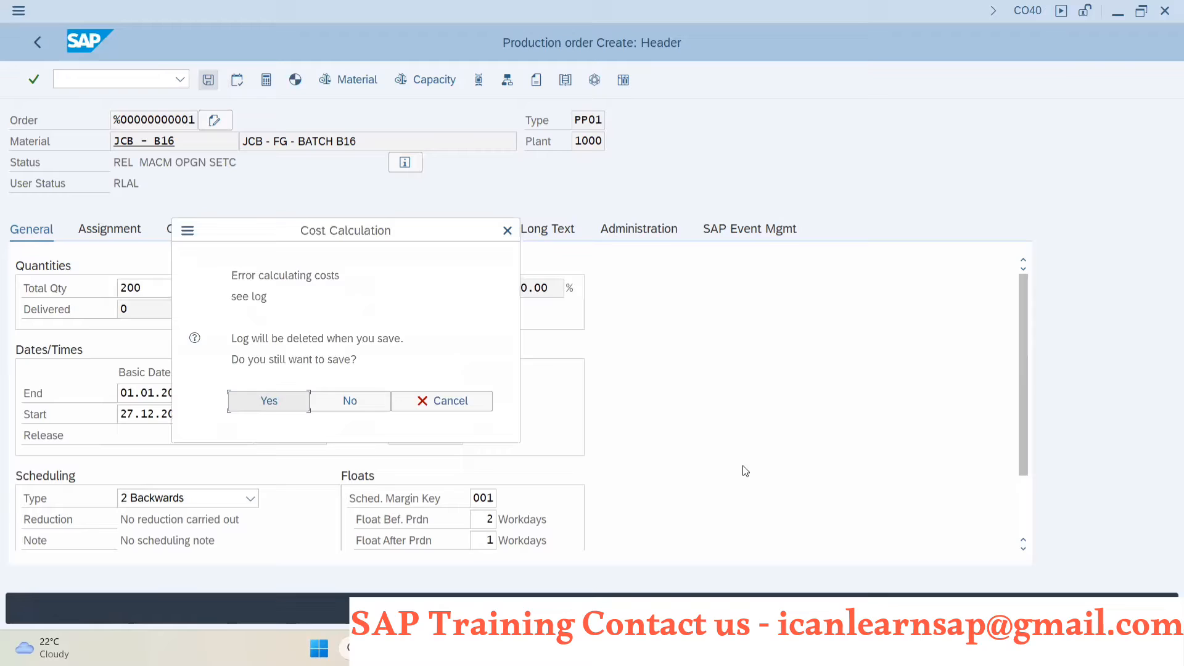
{"action": "left_click", "coordinate": [257, 401]}
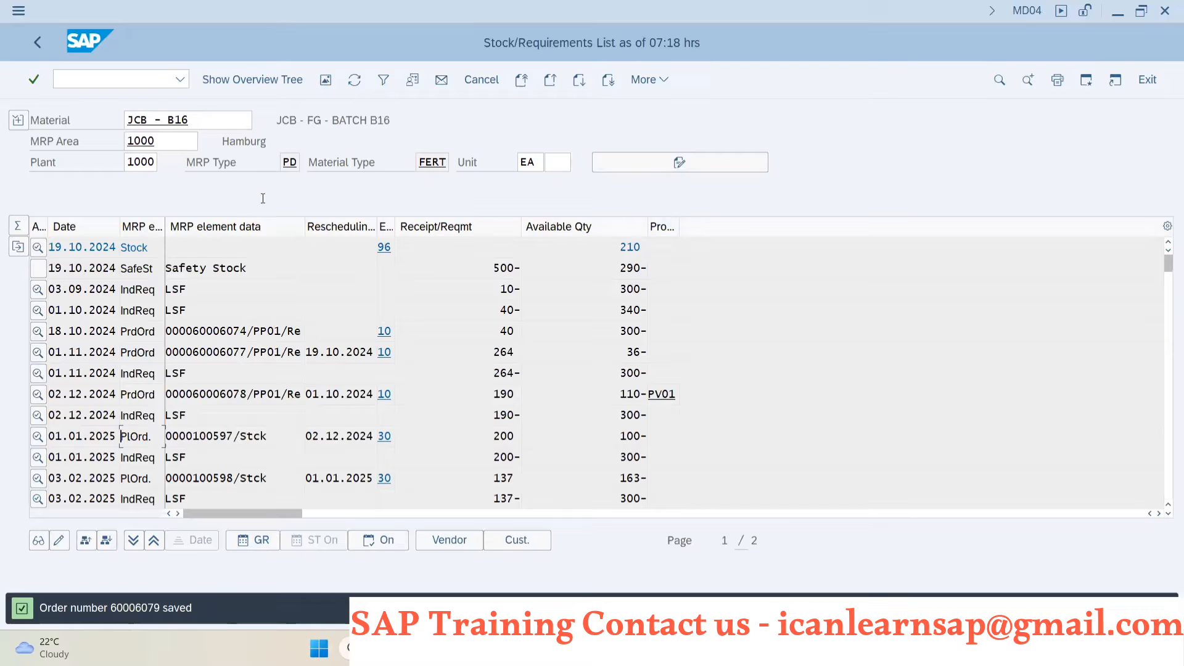
- Refresh the stock/requirements list and display the production order dated 01.01.2025
{"action": "left_click", "coordinate": [354, 79]}
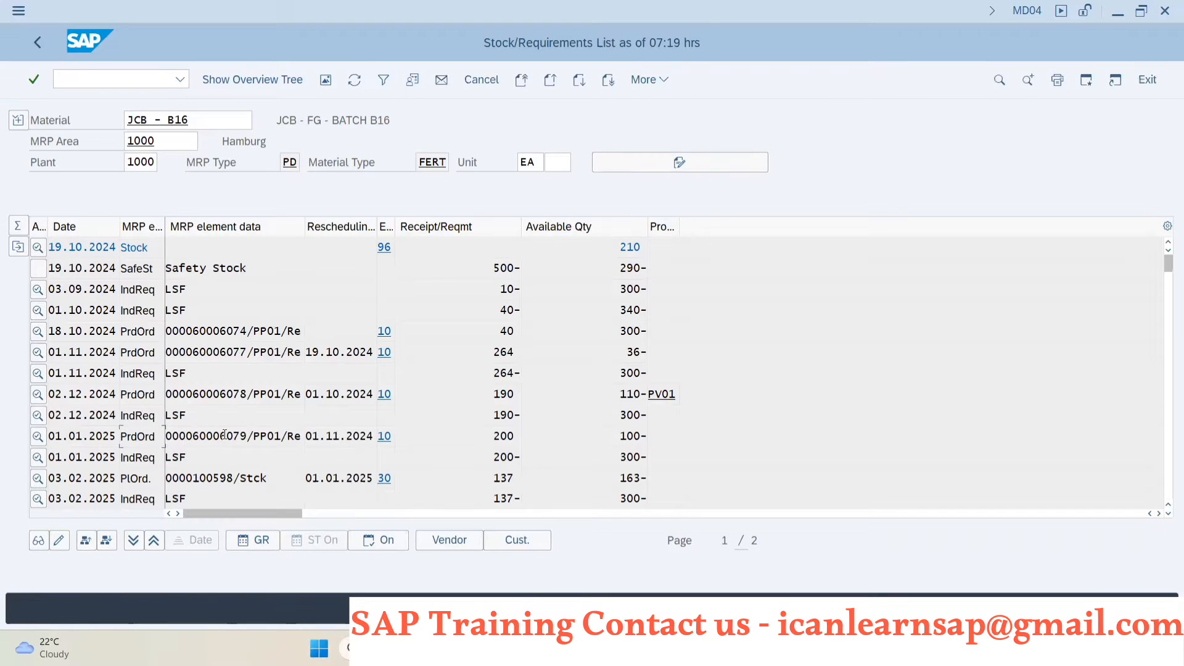
{"action": "double_click", "coordinate": [225, 434]}
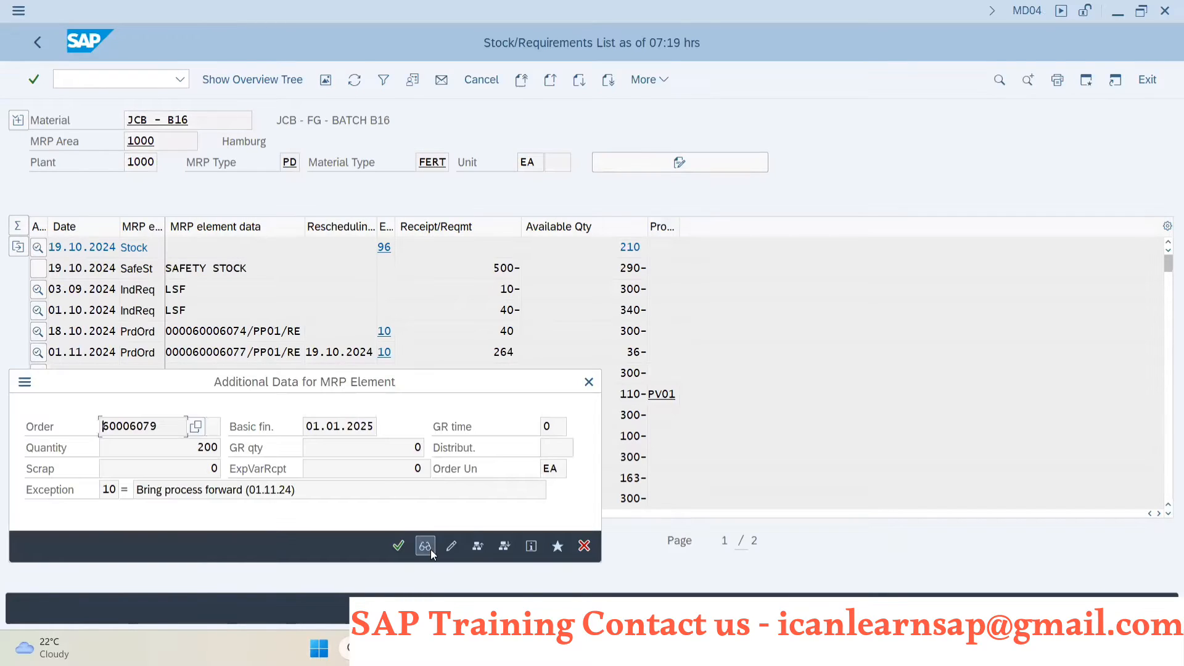
{"action": "left_click", "coordinate": [429, 549]}
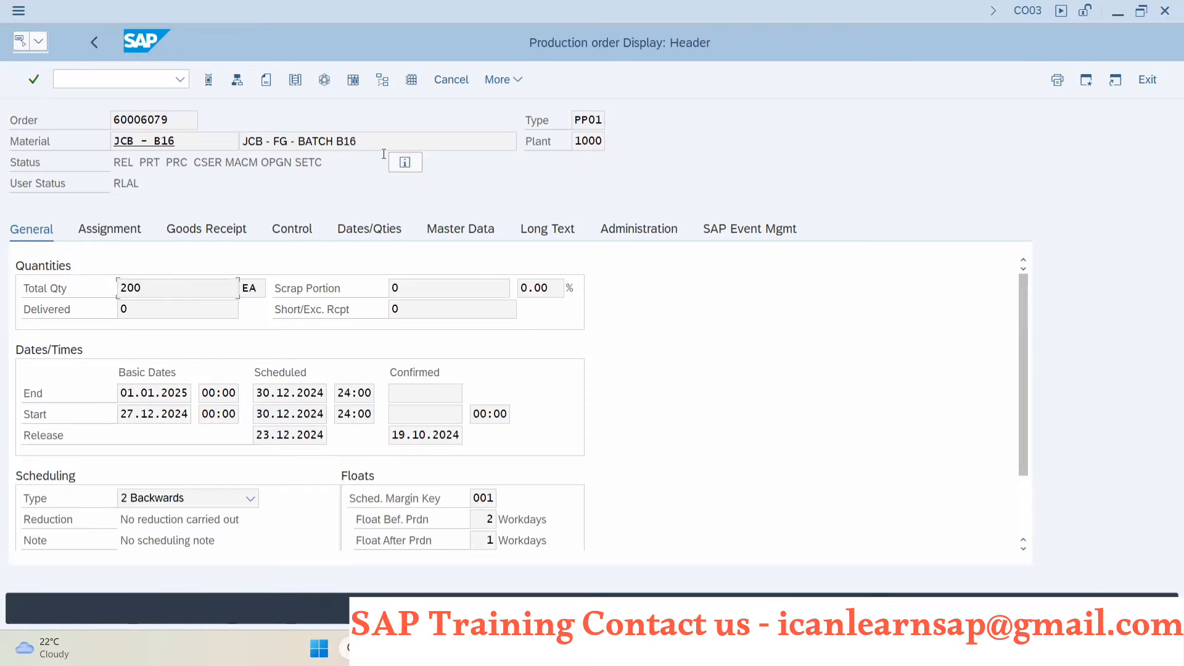
- Switch to PowerPoint to review the slide on production order creation methods, and return to SAP
{"action": "key", "text": "alt+Tab"}
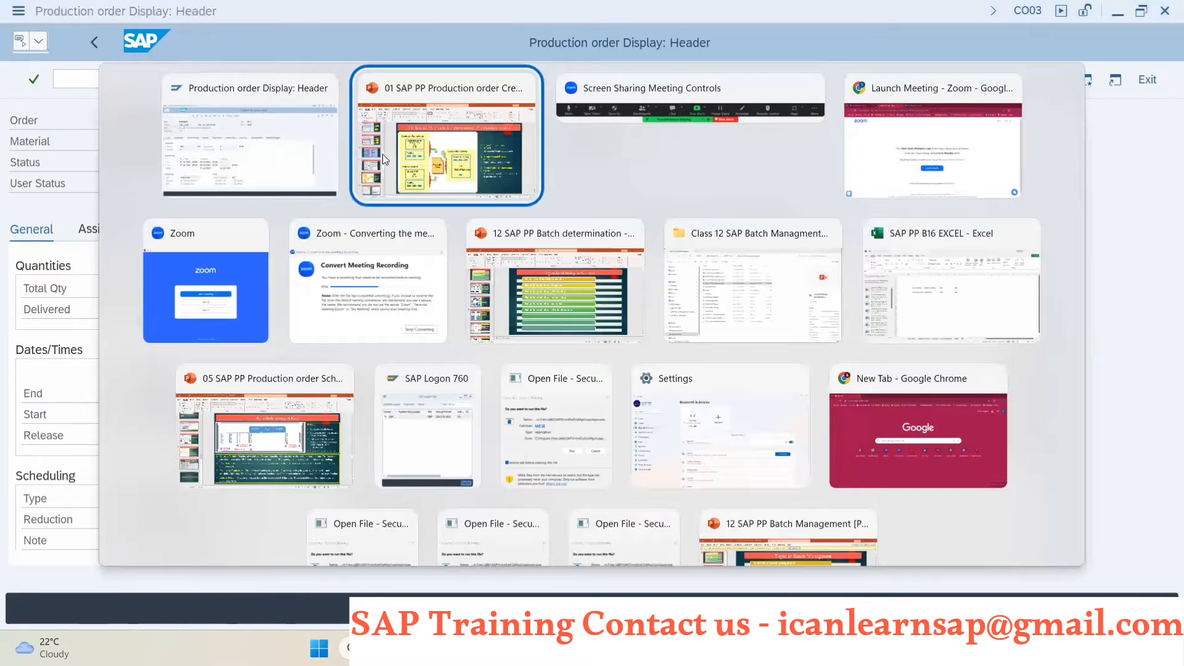
{"action": "left_click", "coordinate": [384, 158]}
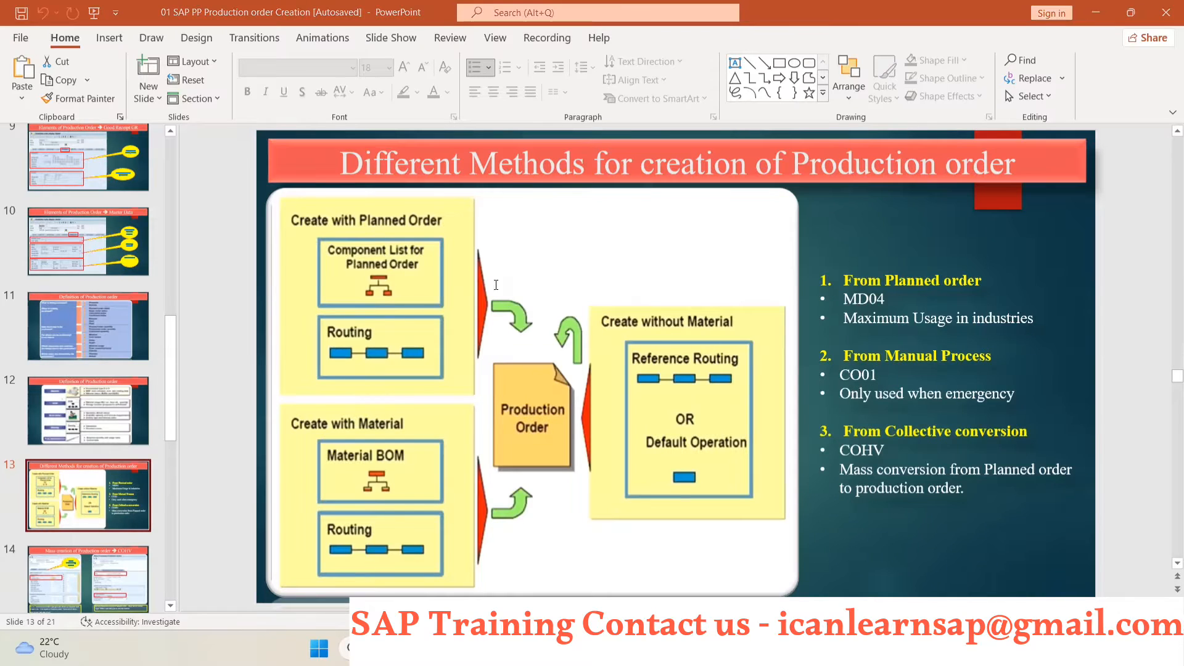
{"action": "key", "text": "alt+Tab"}
- Copy material JCB - B16 from the order and start a manual production order for it in CO01, plant 1000, type PP01
{"action": "left_click_drag", "start_coordinate": [178, 141], "coordinate": [113, 144]}
{"action": "key", "text": "ctrl+c"}
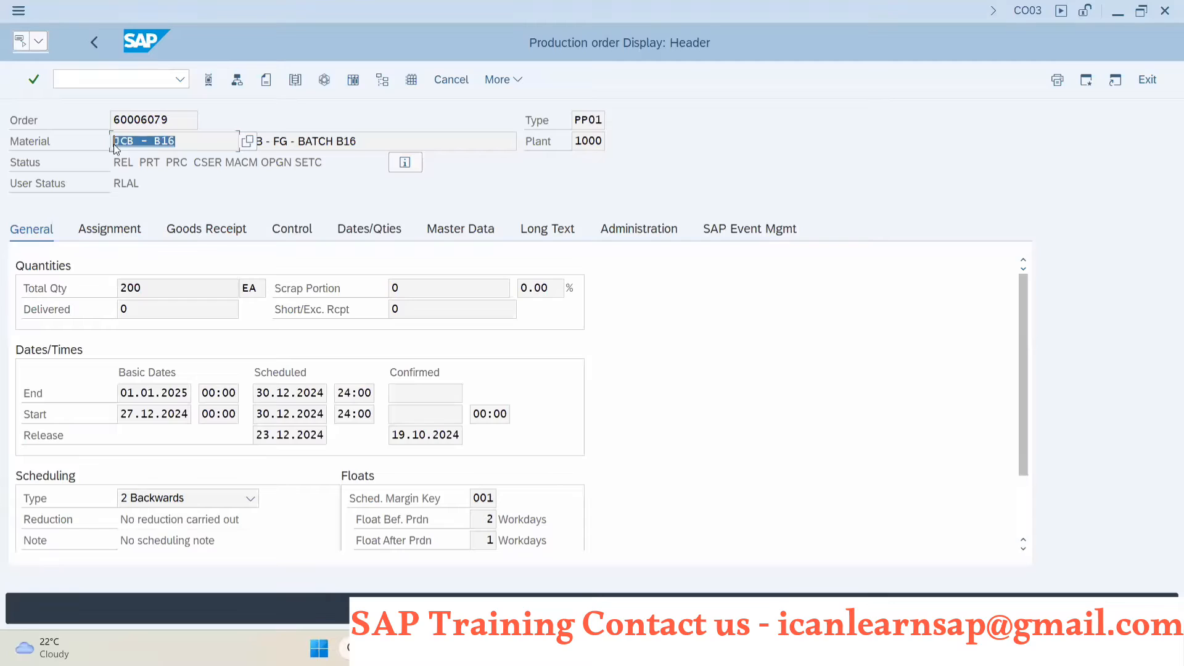
{"action": "left_click", "coordinate": [114, 80]}
{"action": "type", "text": "/"}
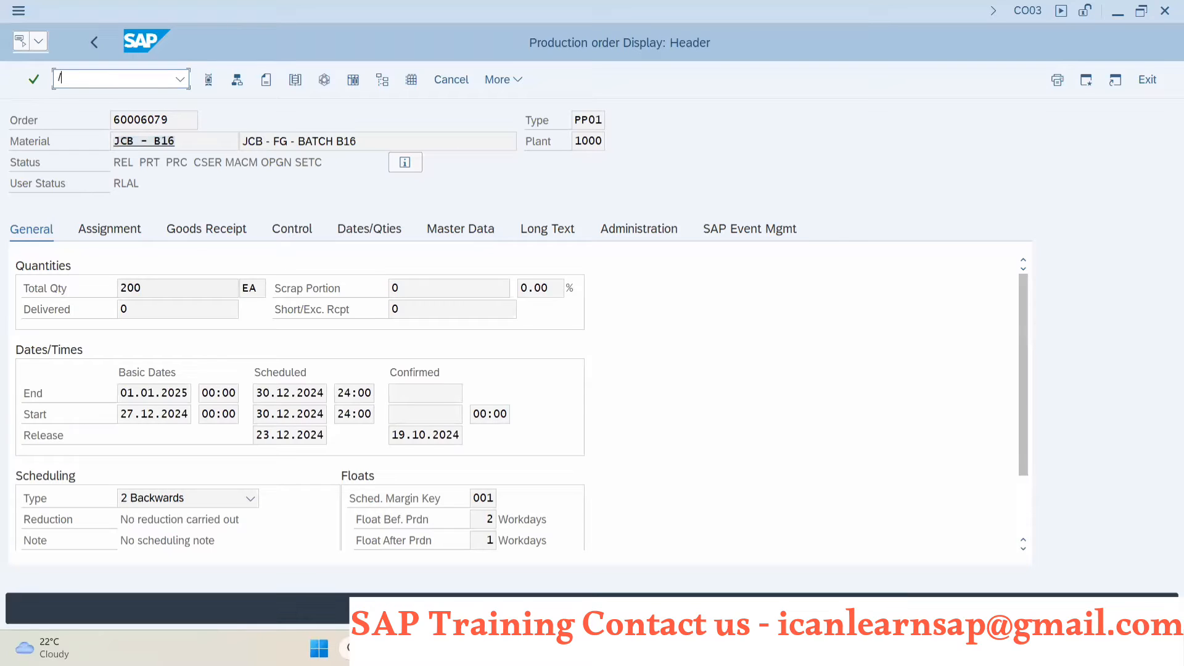
{"action": "type", "text": "nco01"}
{"action": "key", "text": "Return"}
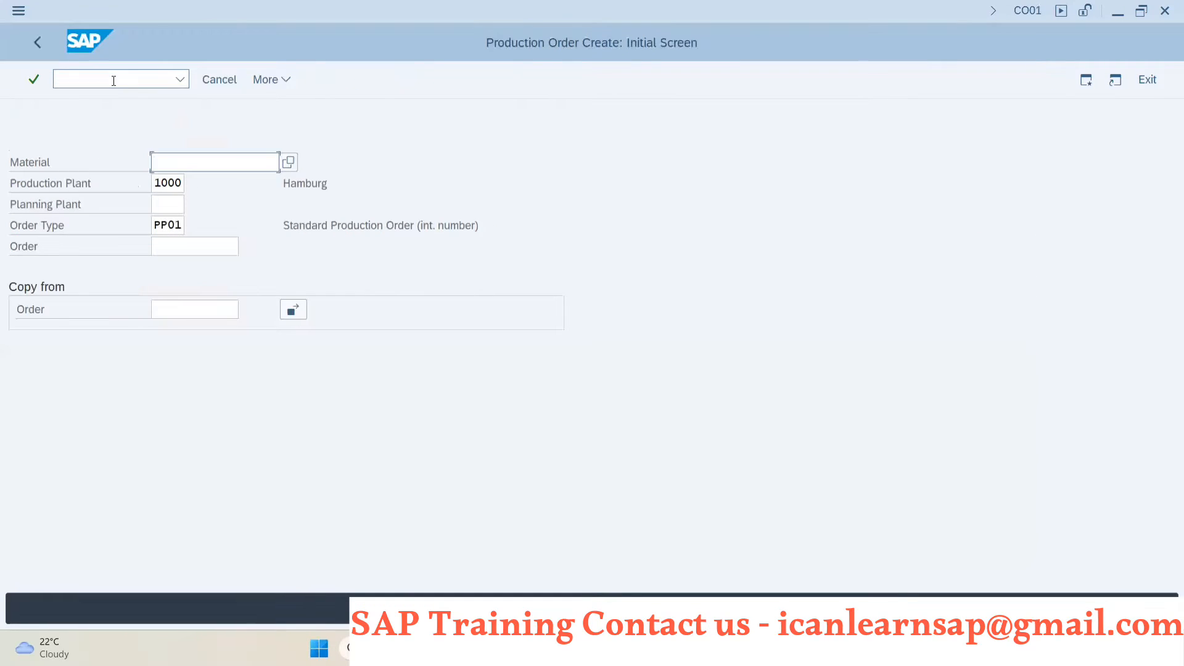
{"action": "key", "text": "ctrl+v"}
{"action": "key", "text": "Return"}
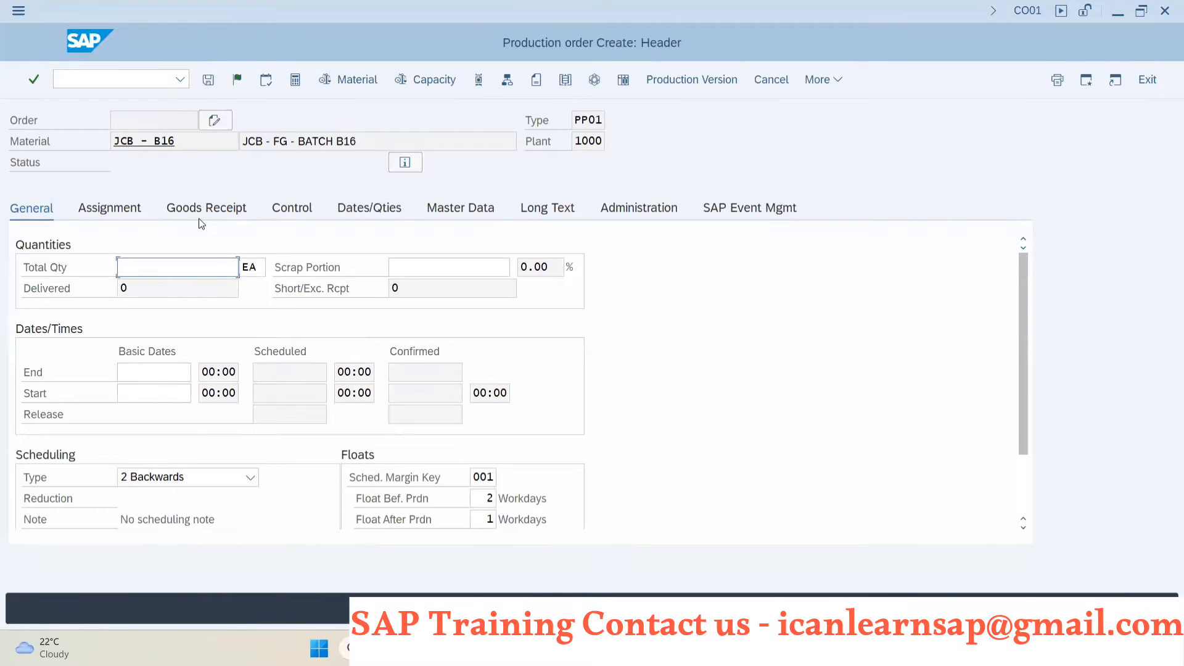
- Set the order's total quantity to 10 EA and its basic end date to 31.10.2024
{"action": "type", "text": "10"}
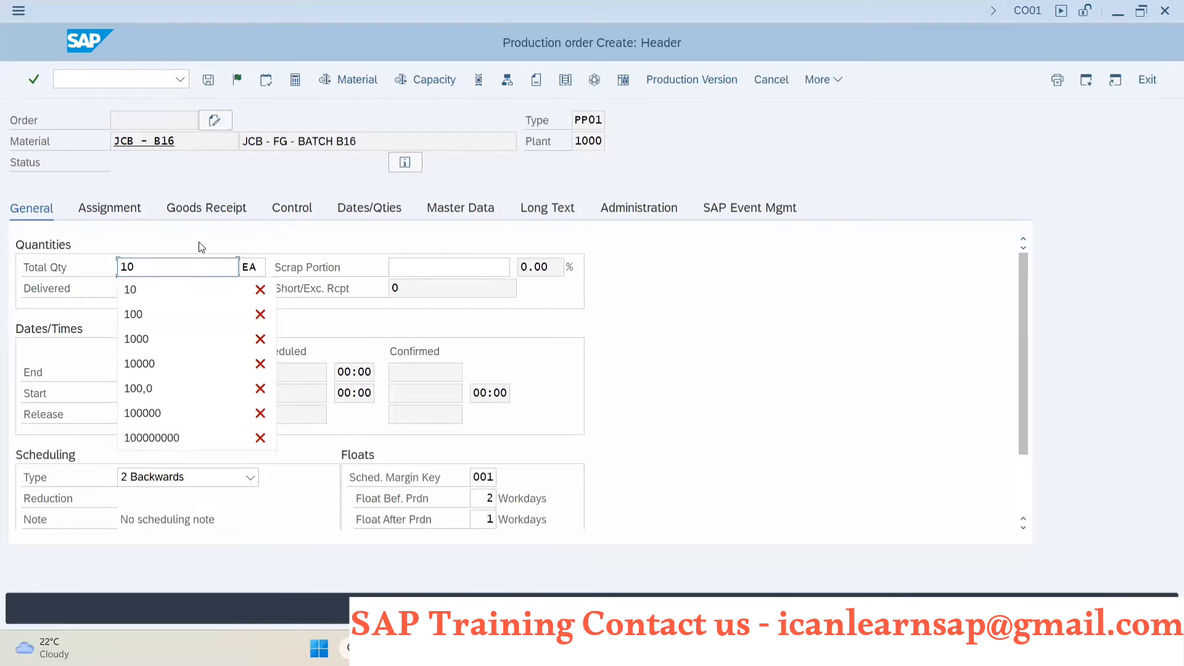
{"action": "left_click", "coordinate": [192, 260]}
{"action": "left_click", "coordinate": [150, 373]}
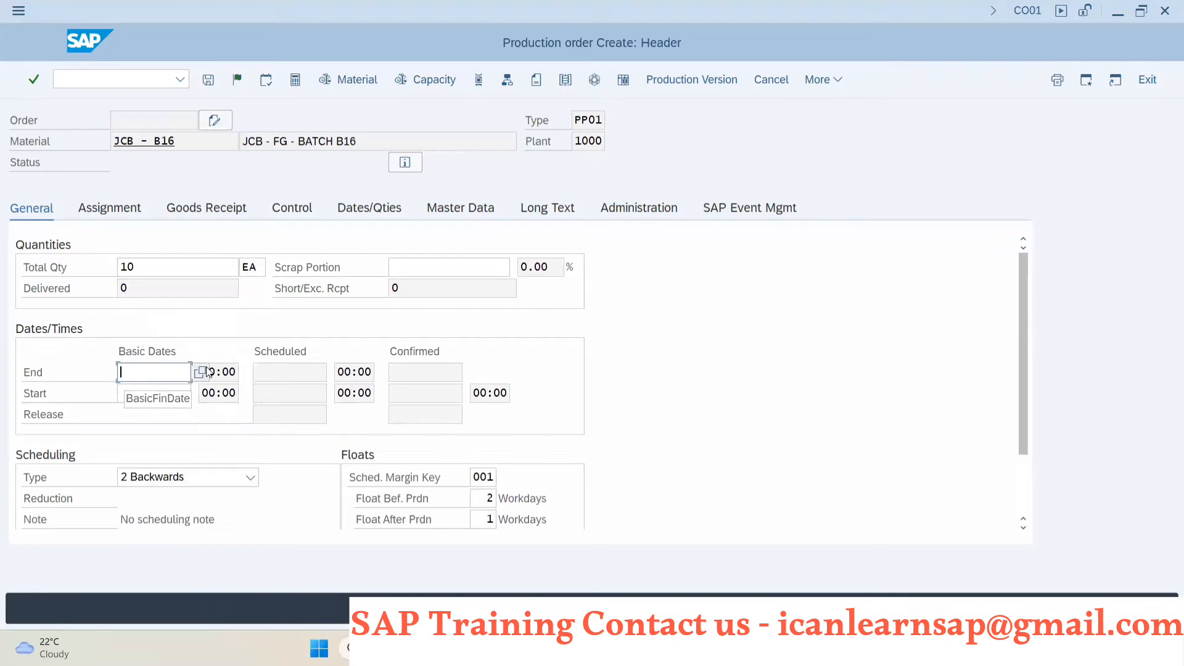
{"action": "left_click", "coordinate": [200, 372]}
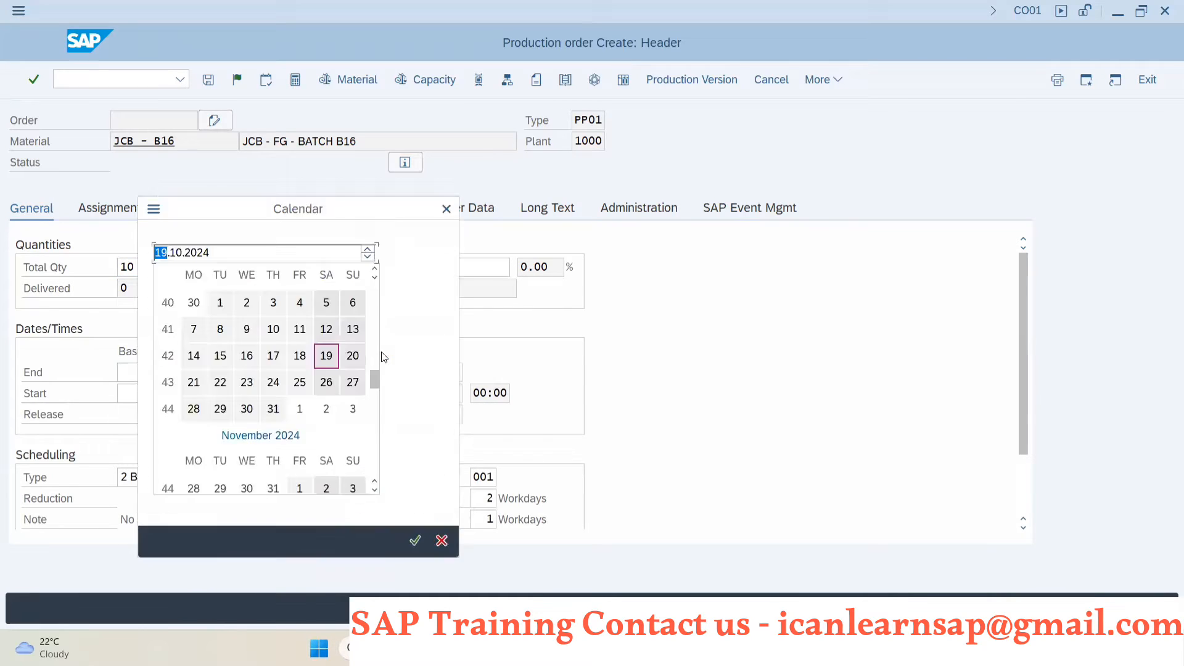
{"action": "double_click", "coordinate": [273, 408]}
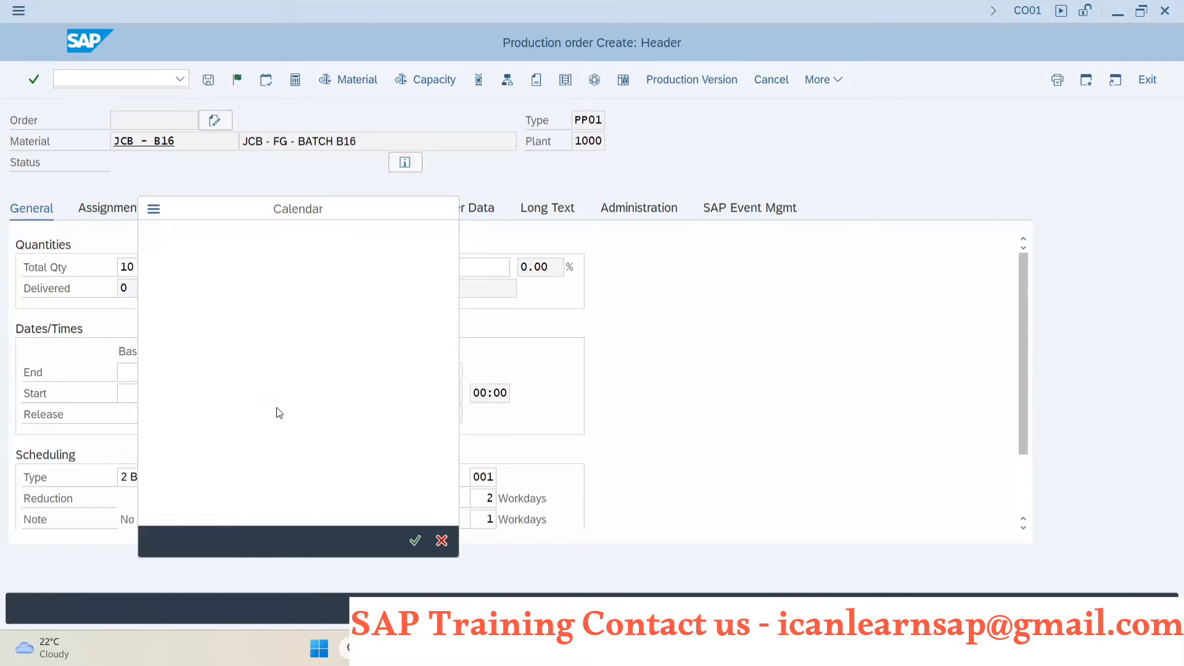
{"action": "left_click", "coordinate": [124, 399]}
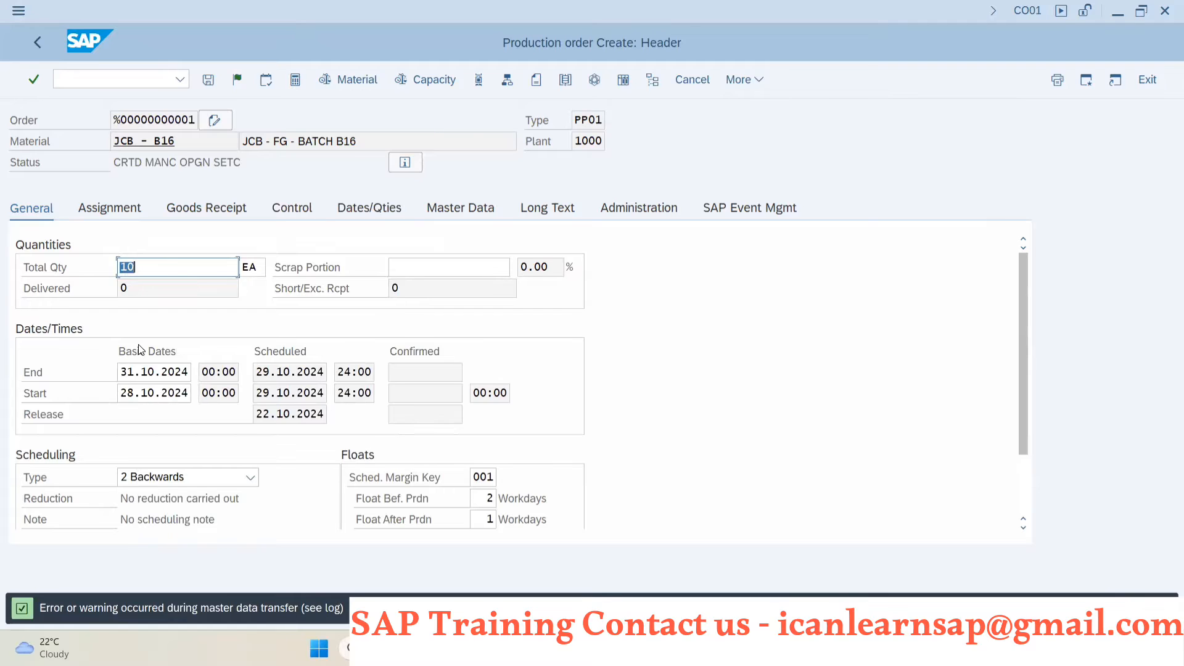
- Open the MD04 stock/requirements list for material JCB - B16, plant 1000, in a new session
{"action": "key", "text": "alt+Tab"}
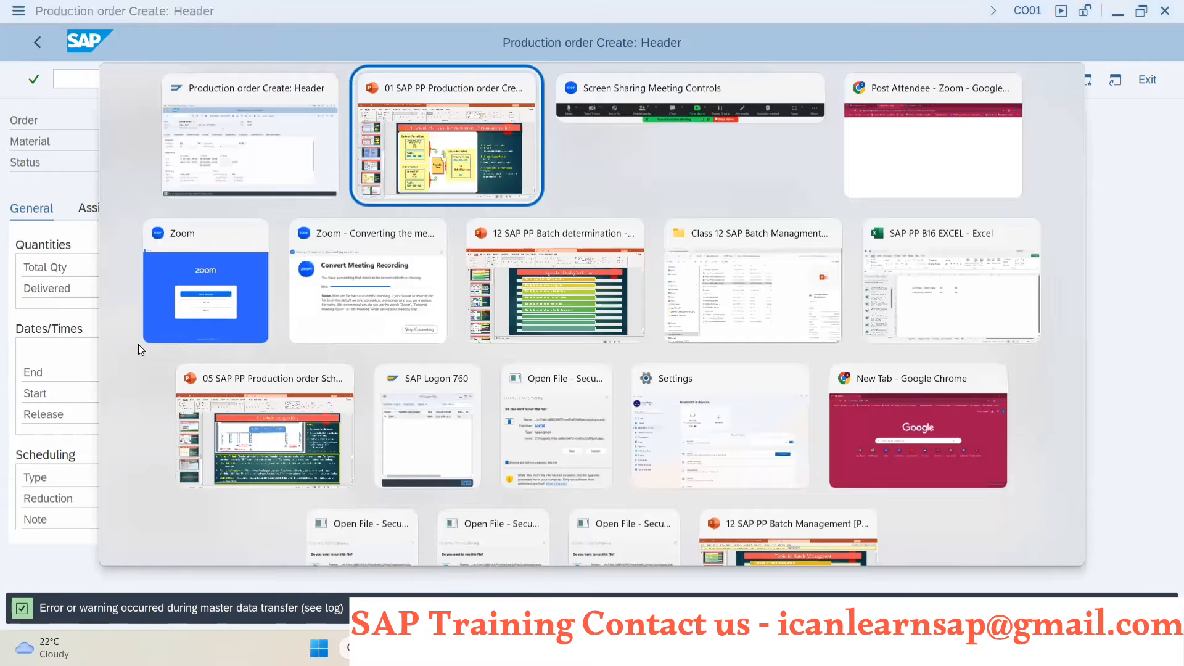
{"action": "key", "text": "alt+shift+Tab"}
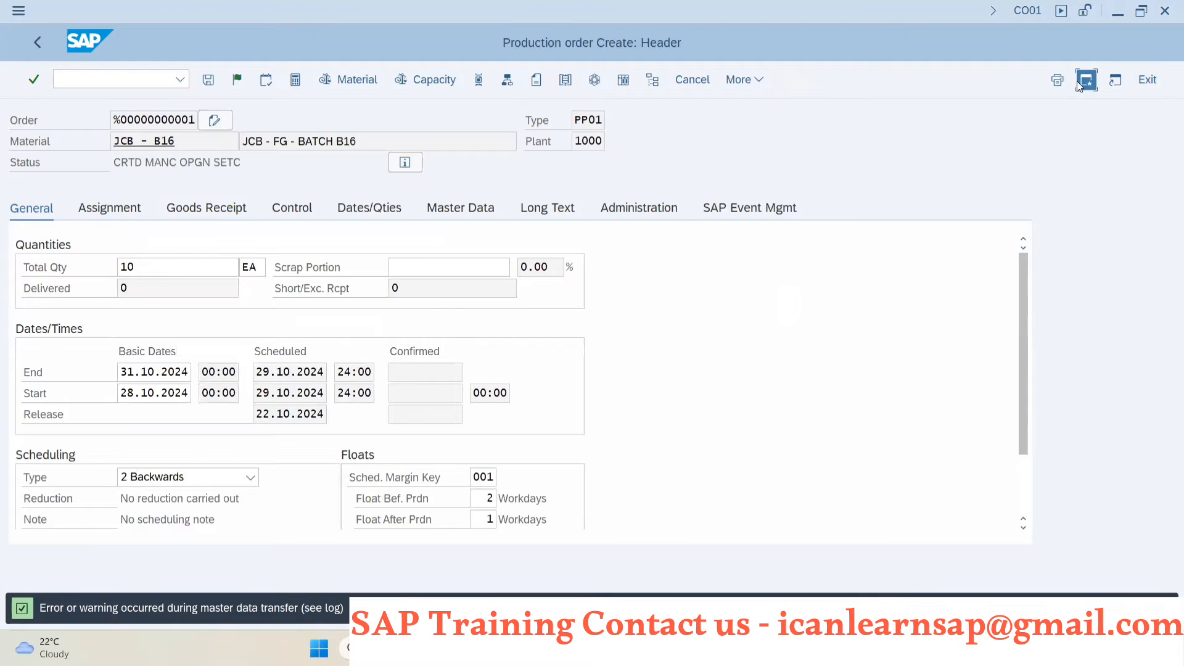
{"action": "left_click", "coordinate": [164, 84]}
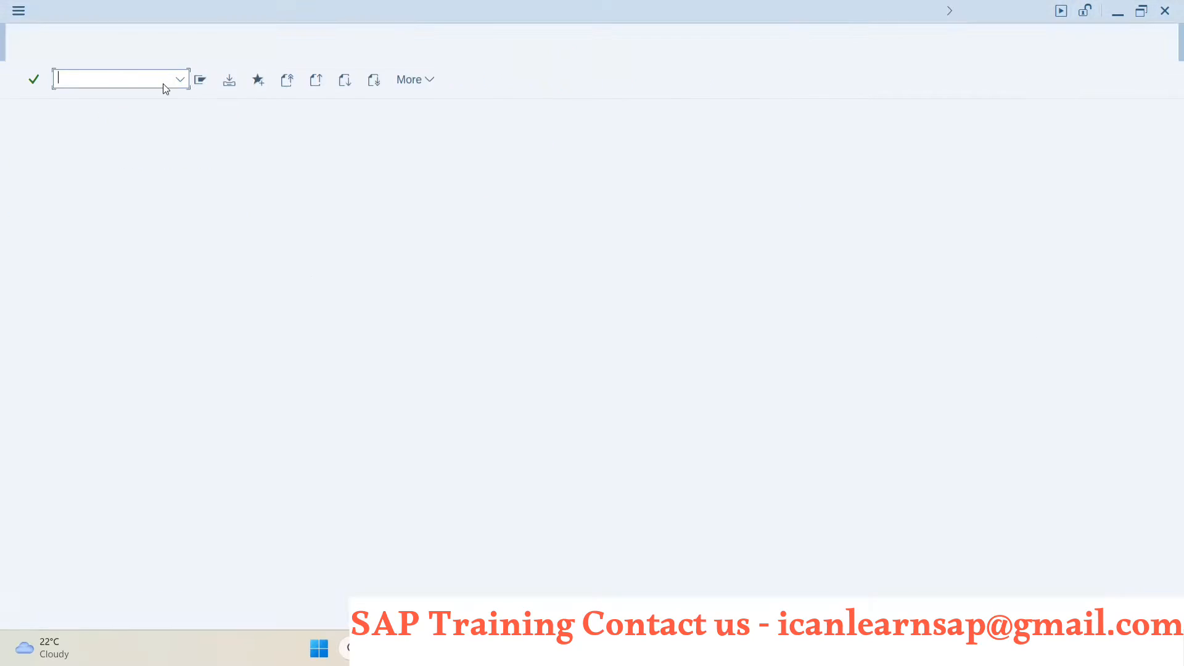
{"action": "type", "text": "md04"}
{"action": "key", "text": "Return"}
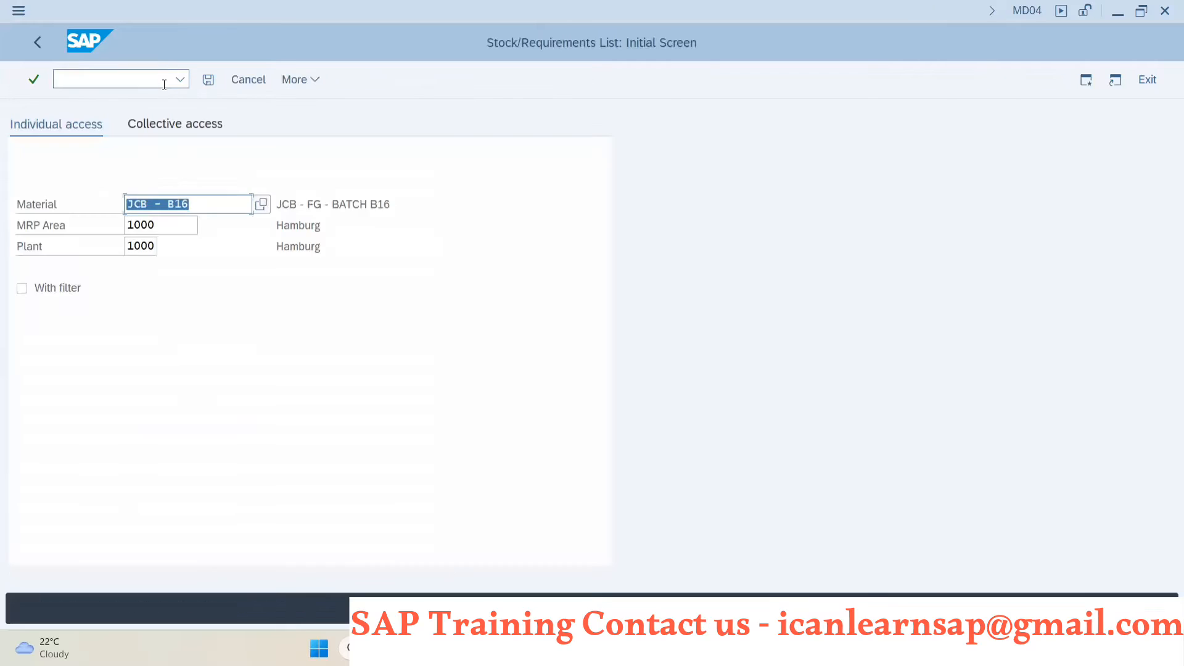
{"action": "key", "text": "Return"}
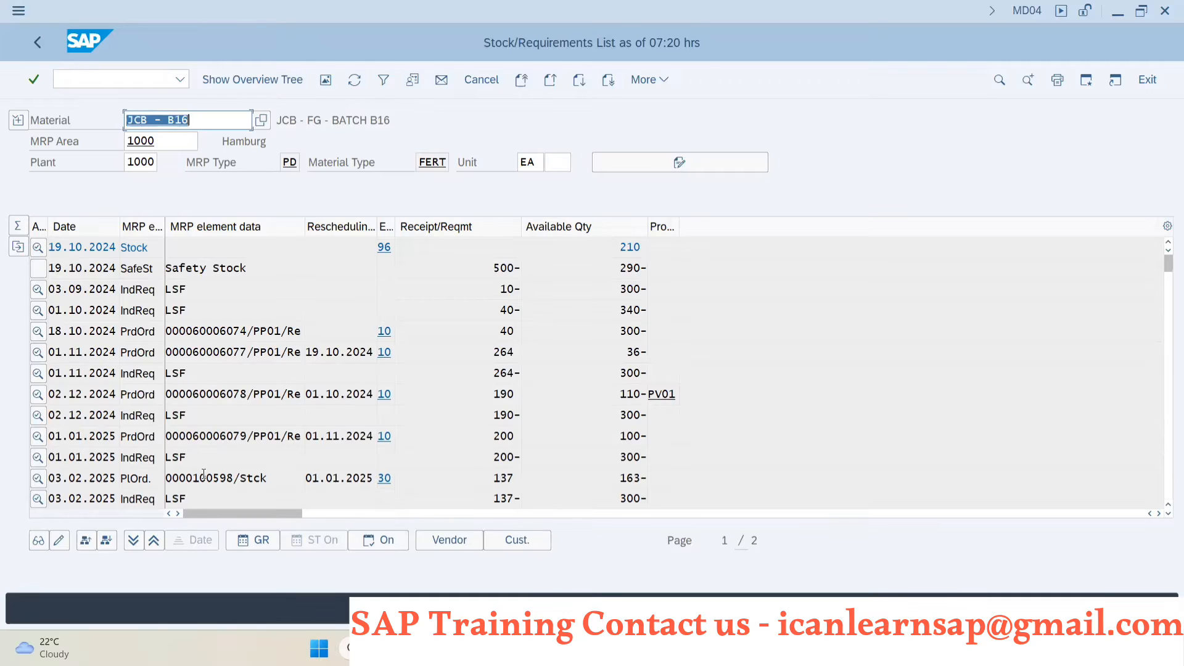
- Display the planning table behind the independent requirement dated 03.02.2025, and return to the stock/requirements list
{"action": "double_click", "coordinate": [174, 498]}
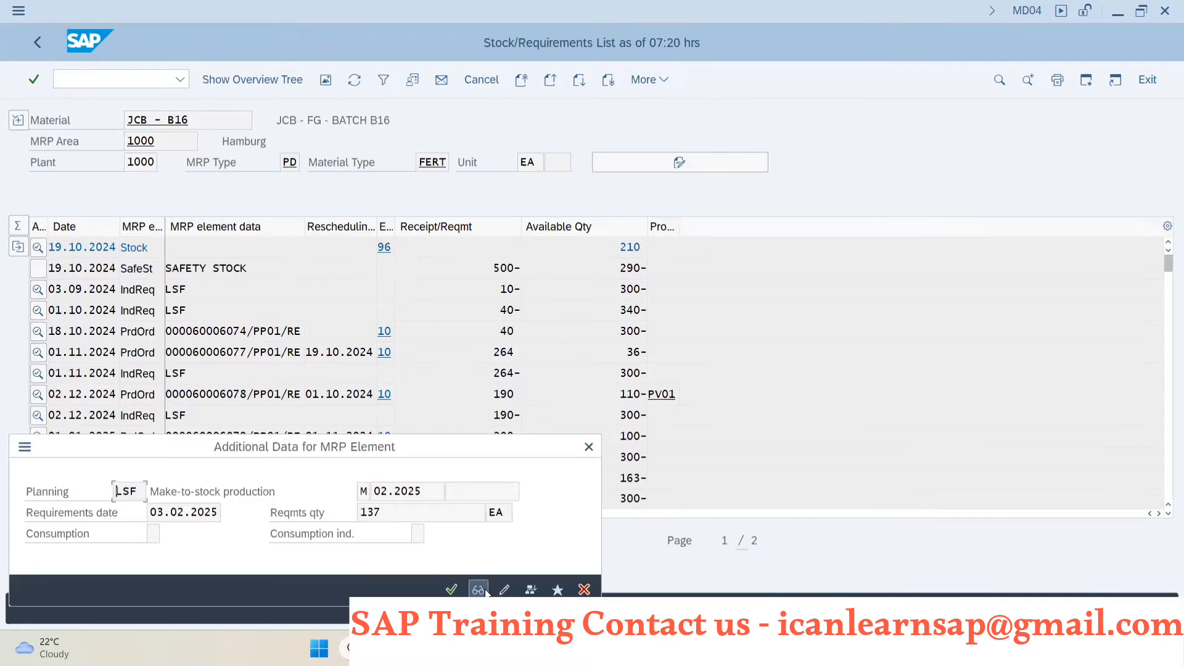
{"action": "left_click", "coordinate": [480, 590]}
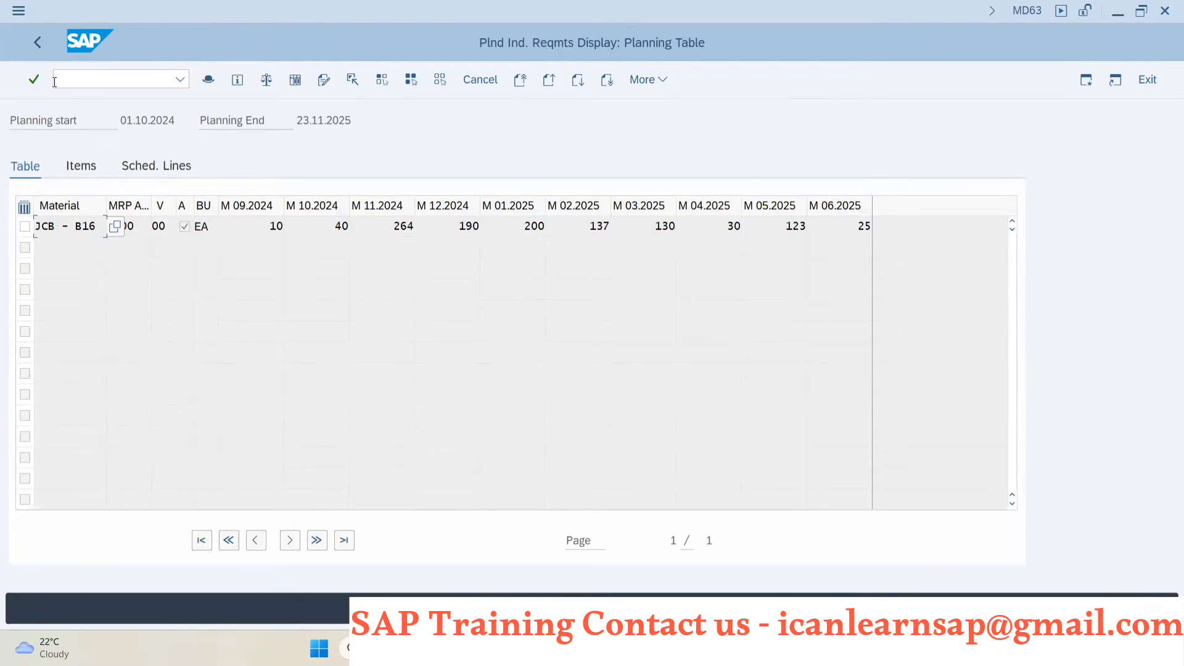
{"action": "left_click", "coordinate": [37, 43]}
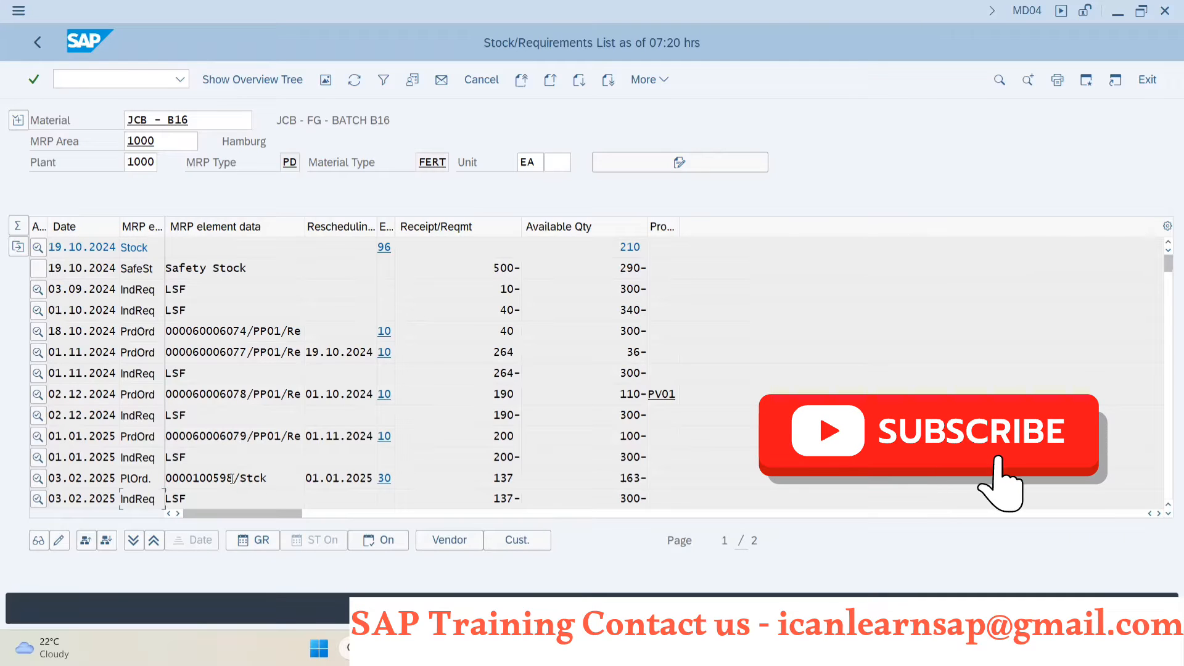
- View the details of the planned order dated 03.02.2025, close them and return to the production order being created
{"action": "double_click", "coordinate": [210, 479]}
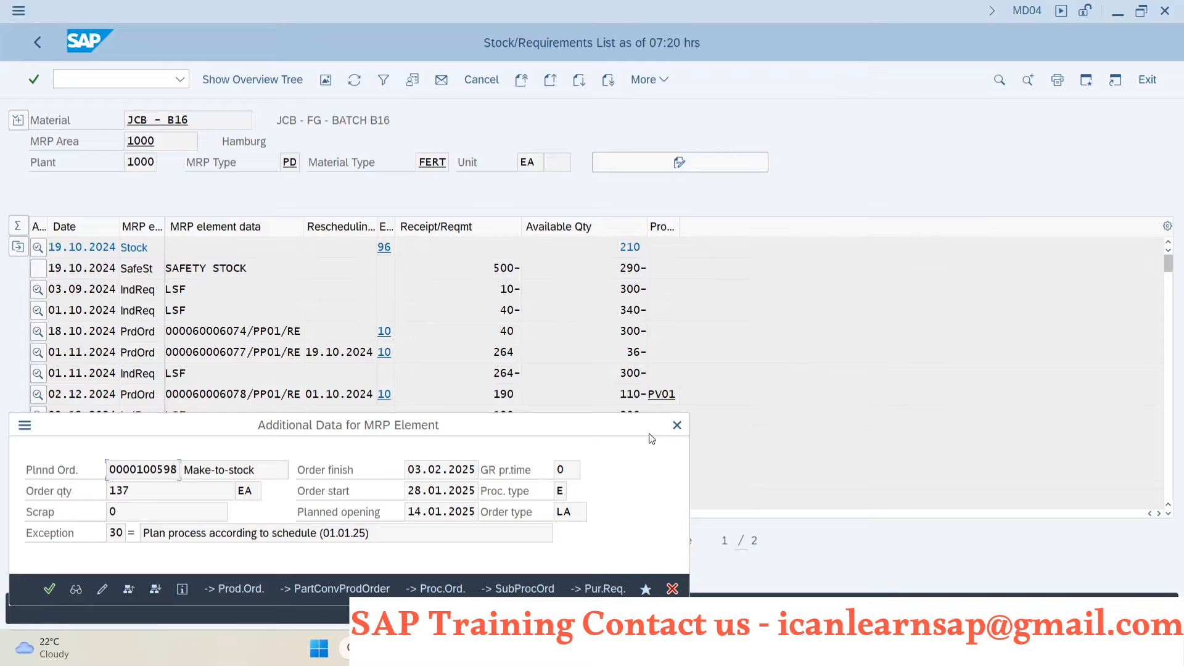
{"action": "key", "text": "Escape"}
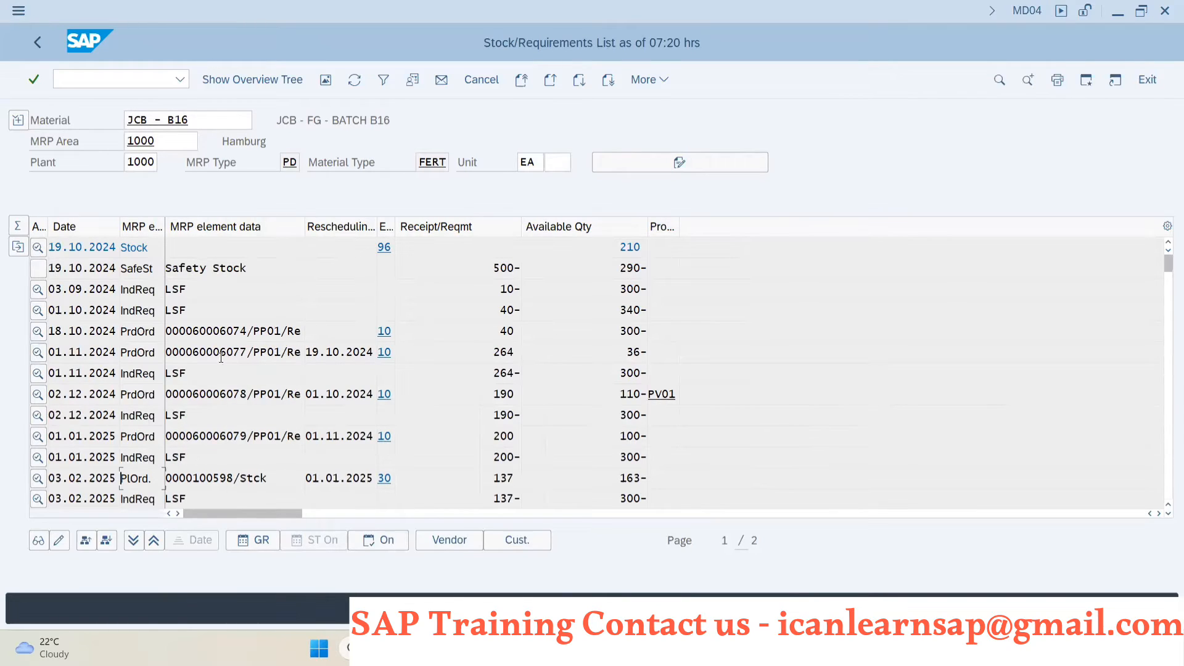
{"action": "key", "text": "alt+Tab"}
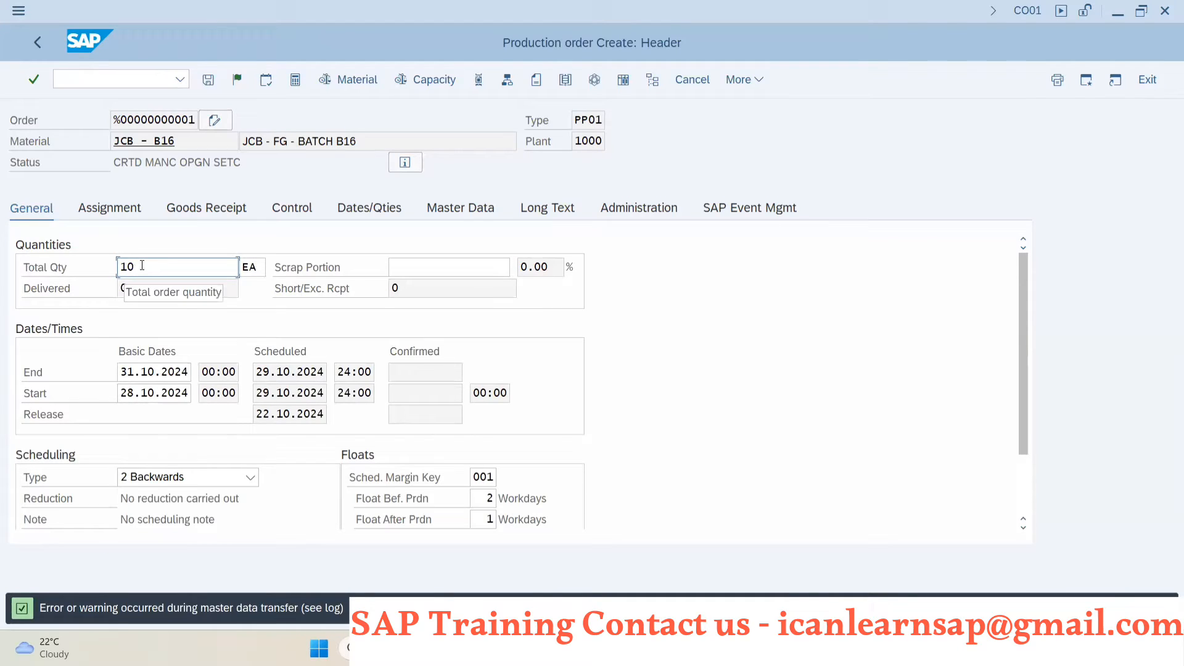
- Try a total quantity of 10000 EA in the manual production order, and restore it to 10
{"action": "type", "text": "0"}
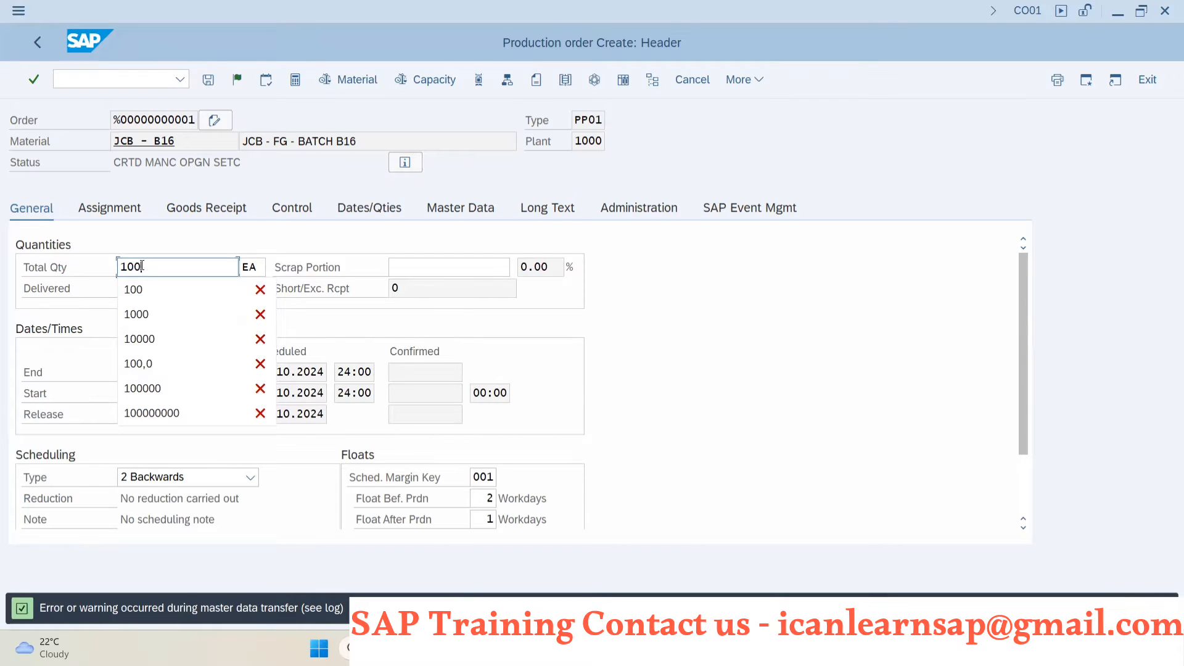
{"action": "type", "text": "00"}
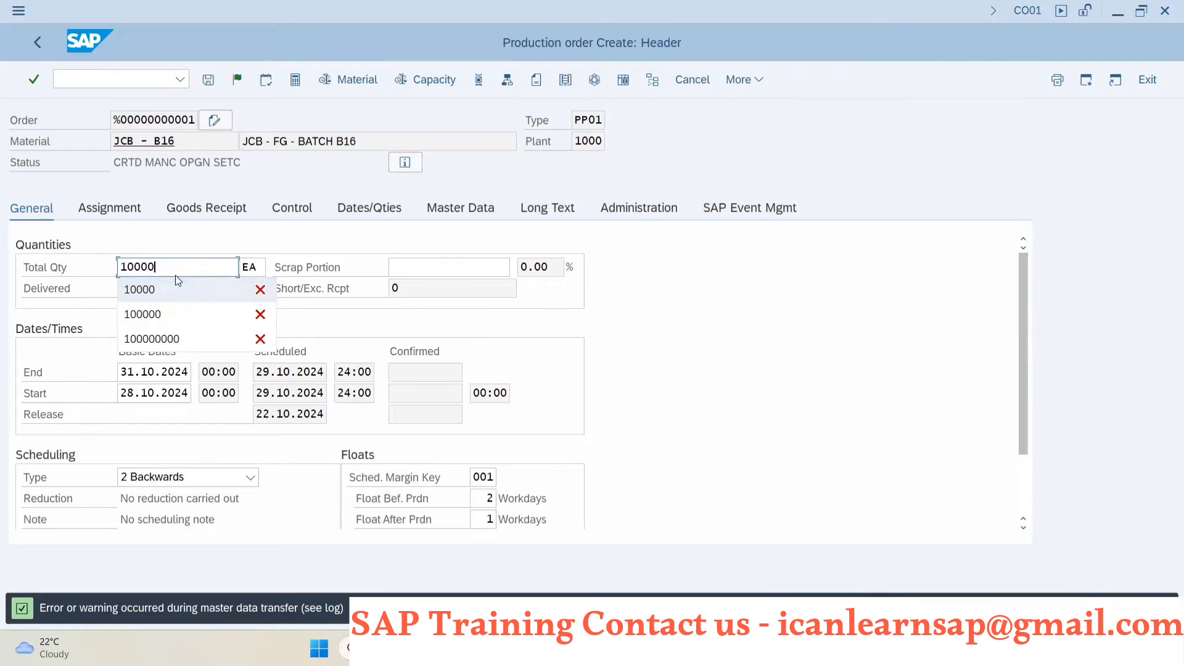
{"action": "key", "text": "Return"}
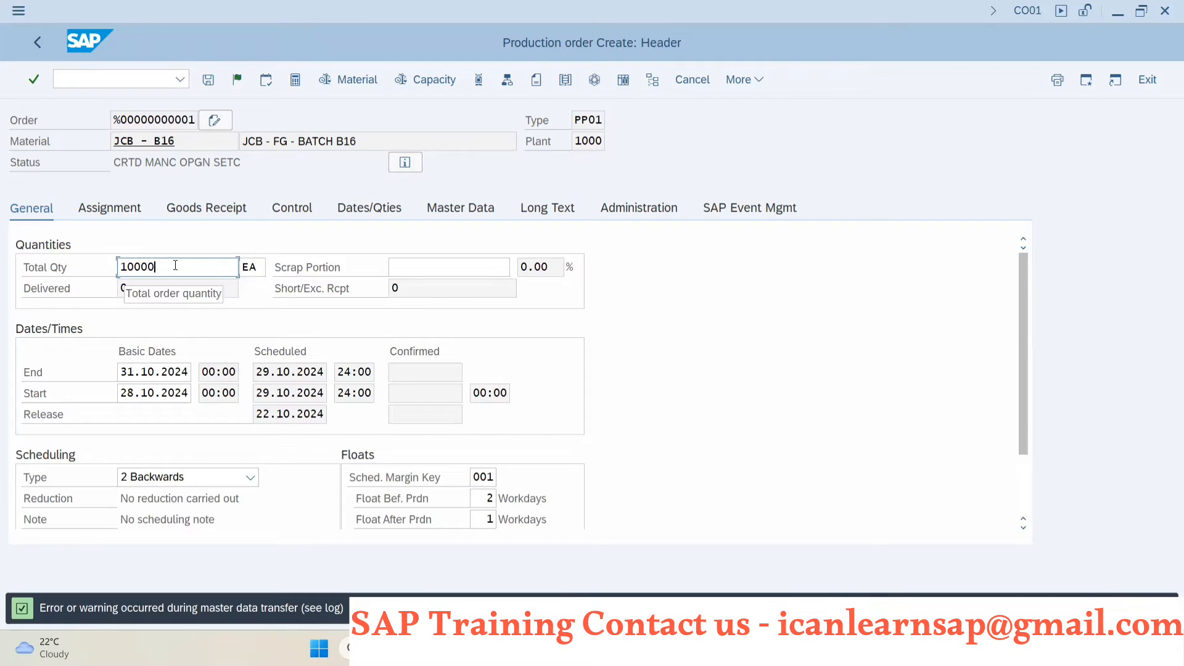
{"action": "key", "text": "BackSpace"}
{"action": "key", "text": "BackSpace"}
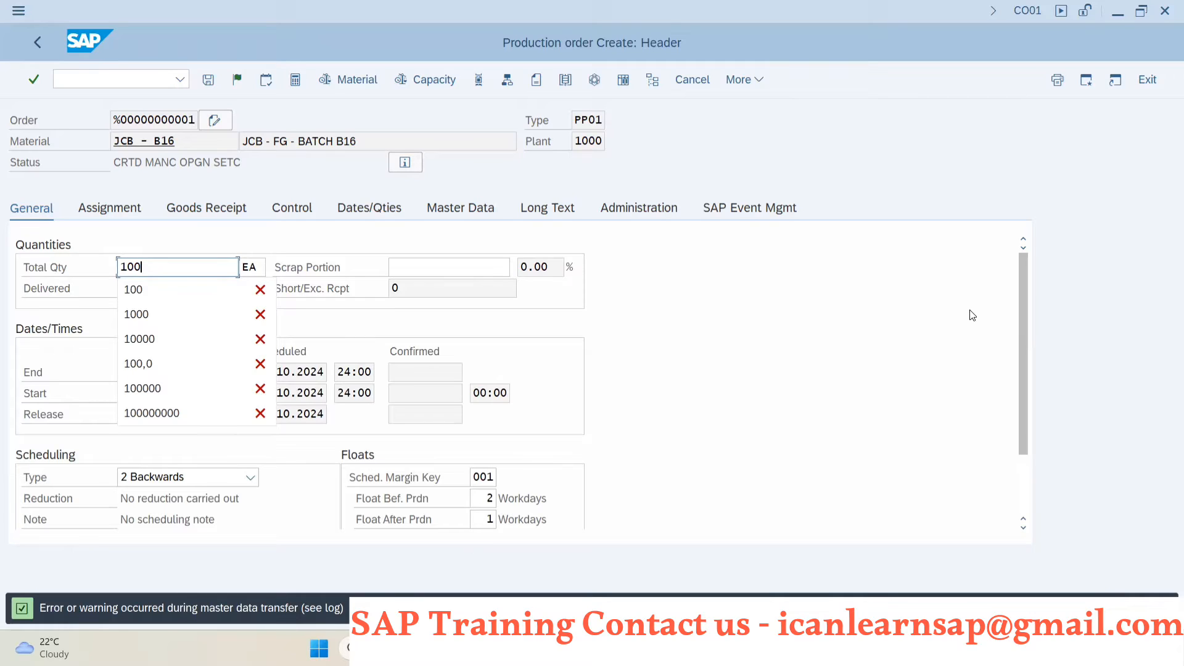
{"action": "key", "text": "BackSpace"}
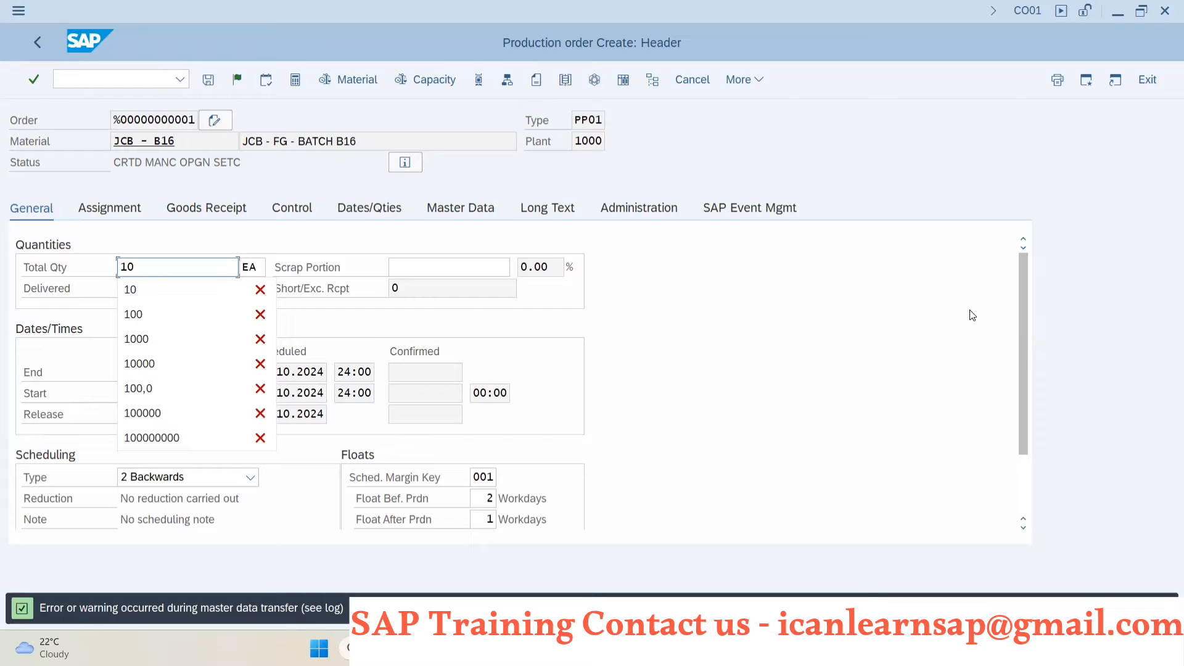
{"action": "left_click", "coordinate": [947, 223]}
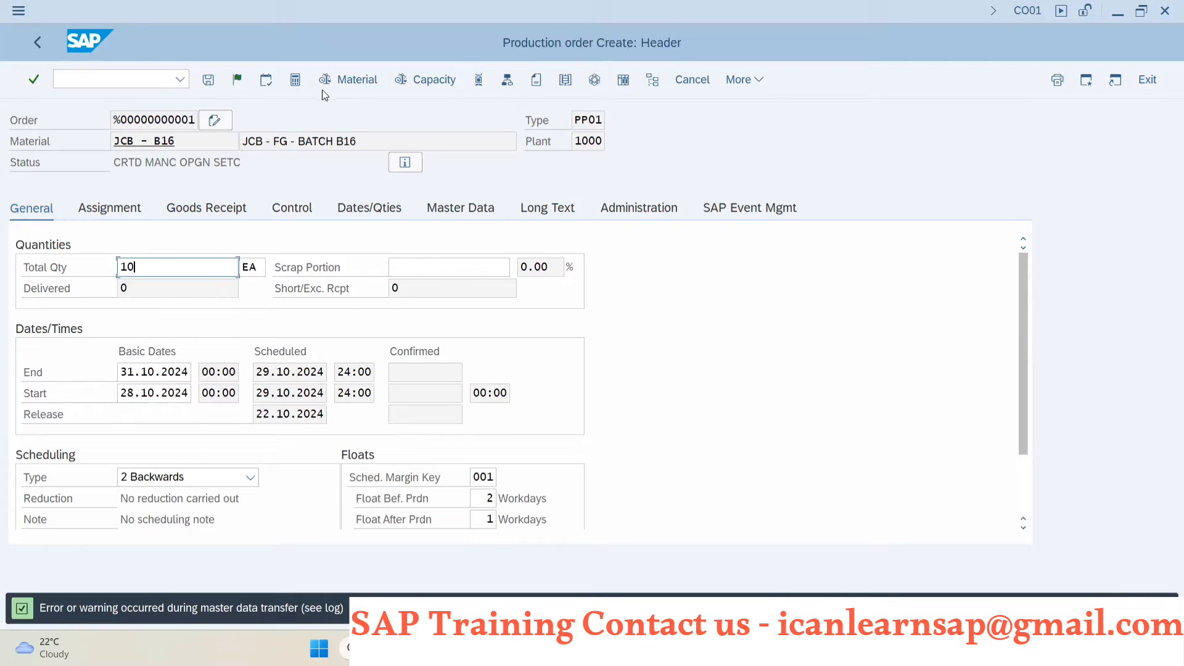
- Release the order without maintaining purchasing data, and delete component item 0040, the 50 years aniversery stickers
{"action": "left_click", "coordinate": [238, 81]}
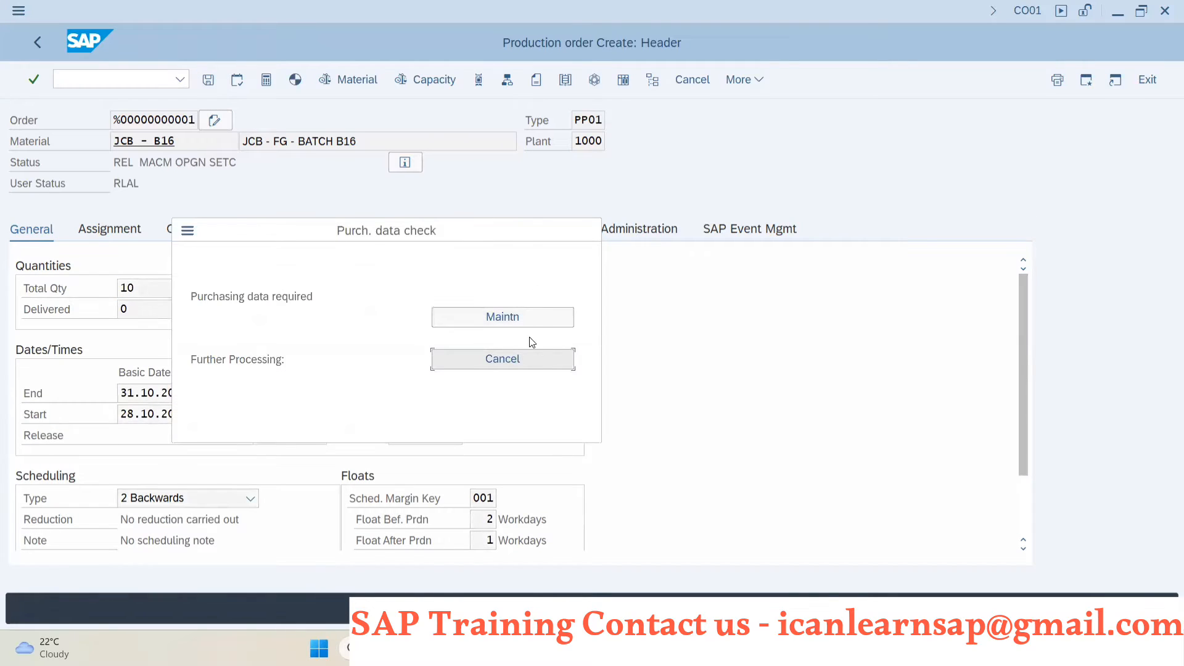
{"action": "left_click", "coordinate": [520, 358]}
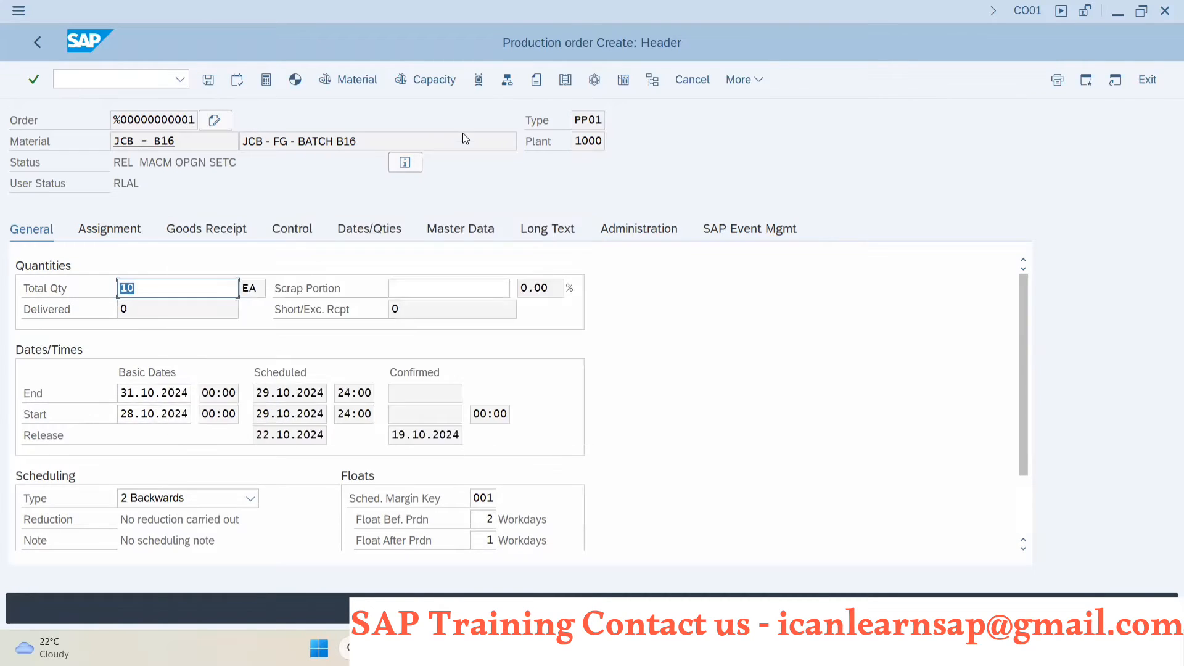
{"action": "left_click", "coordinate": [506, 80]}
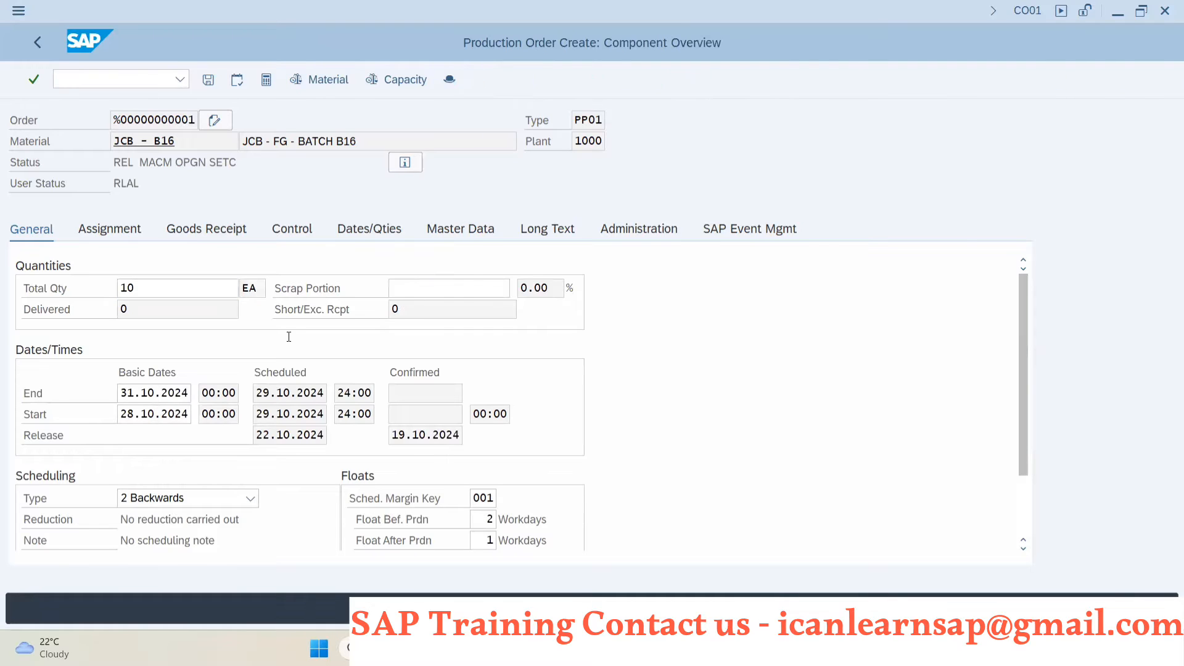
{"action": "left_click", "coordinate": [17, 309]}
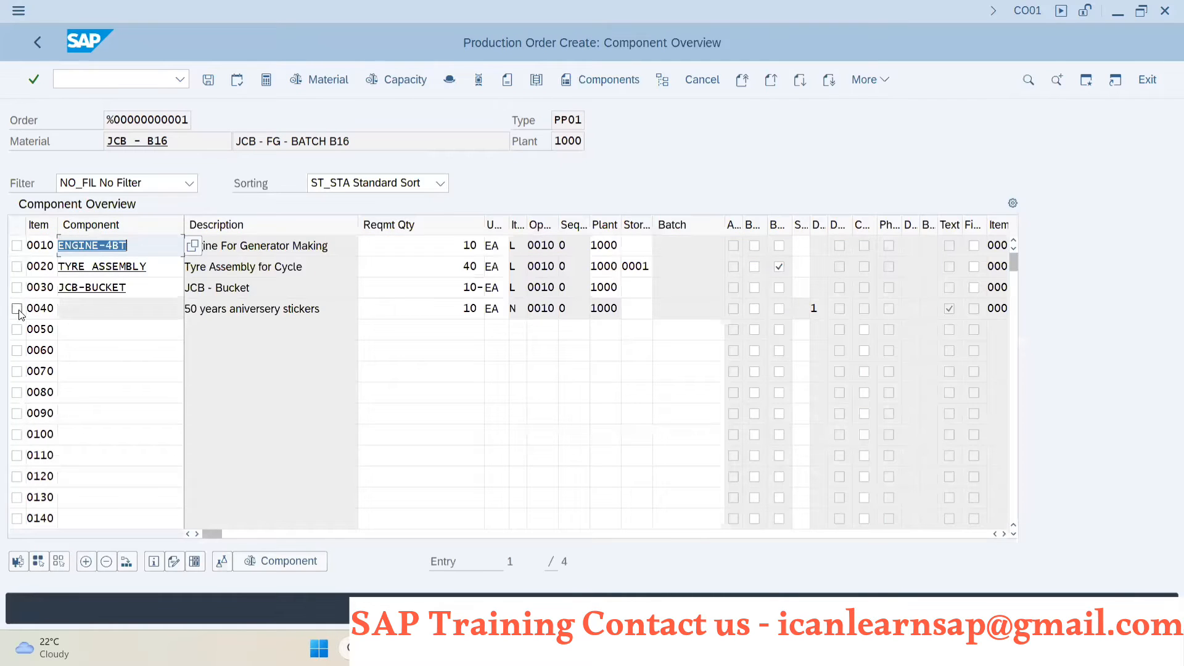
{"action": "left_click", "coordinate": [101, 563]}
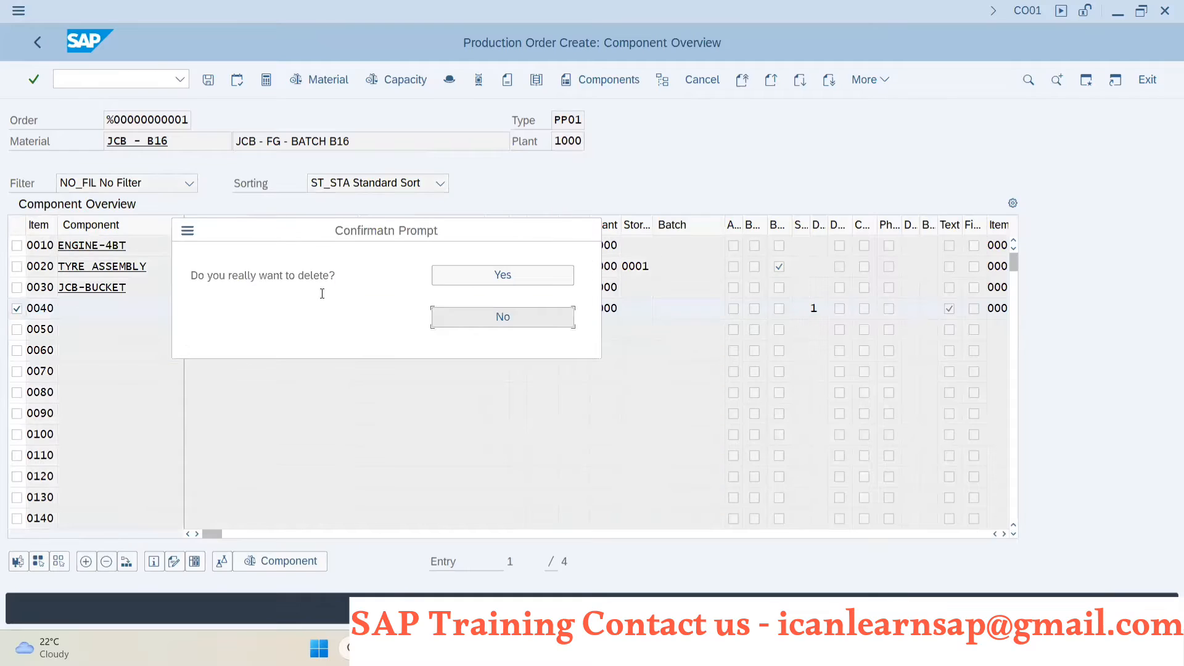
{"action": "left_click", "coordinate": [463, 277]}
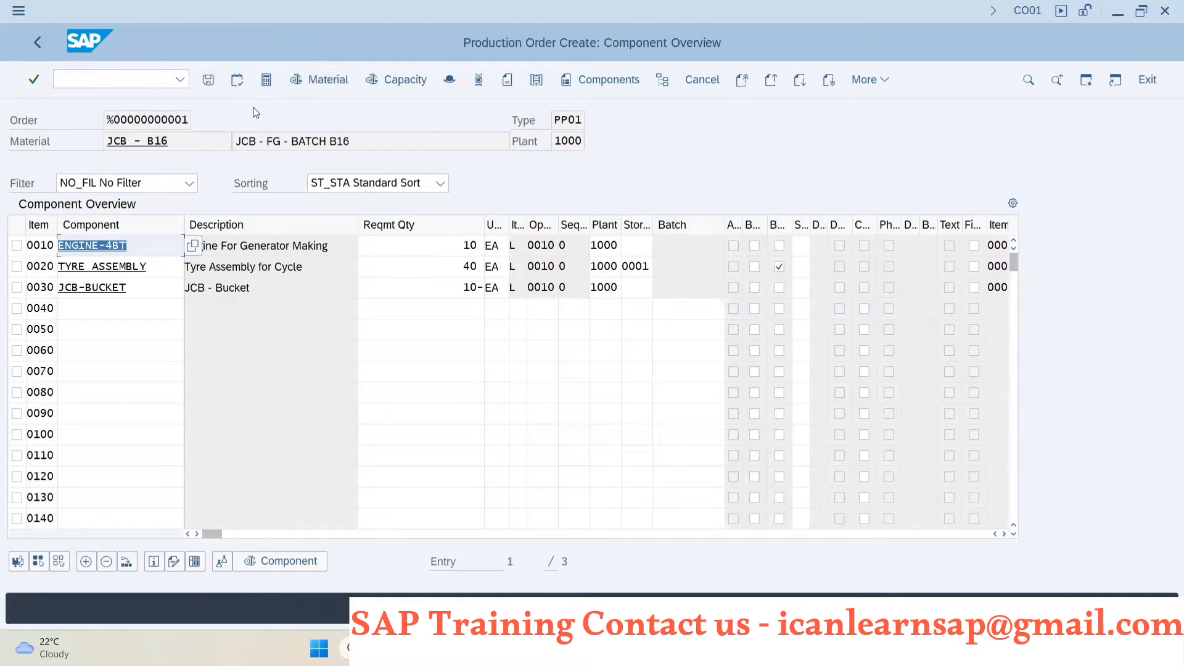
- Return to the order header and save the production order despite the cost calculation error
{"action": "left_click", "coordinate": [449, 79]}
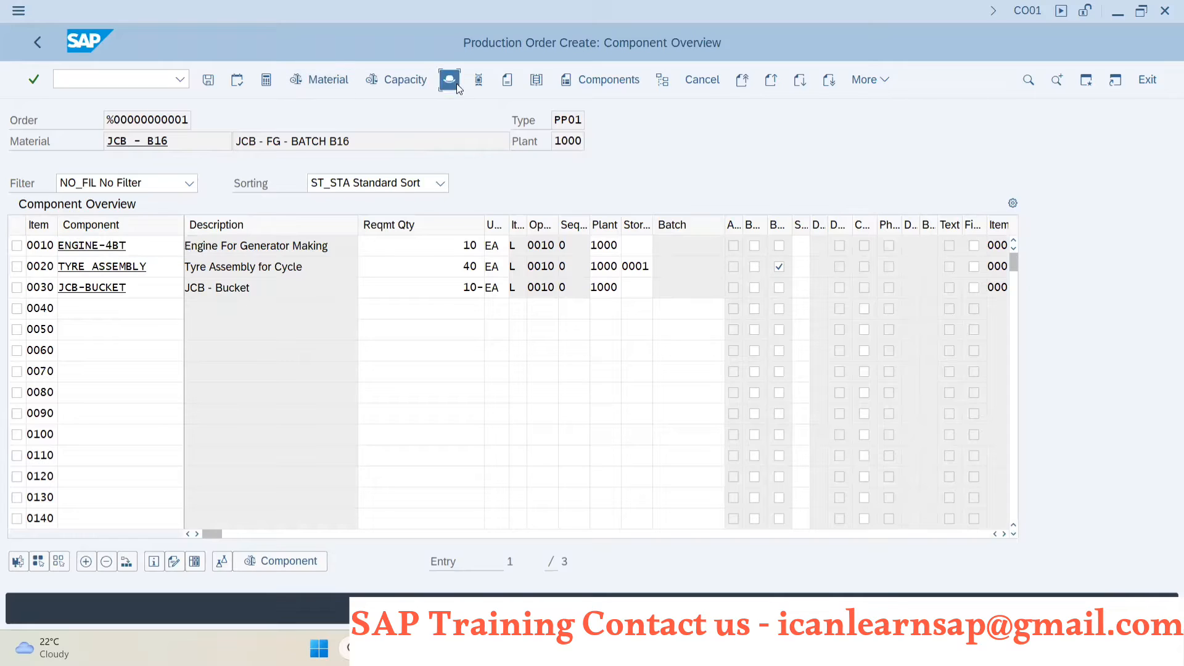
{"action": "left_click", "coordinate": [209, 80]}
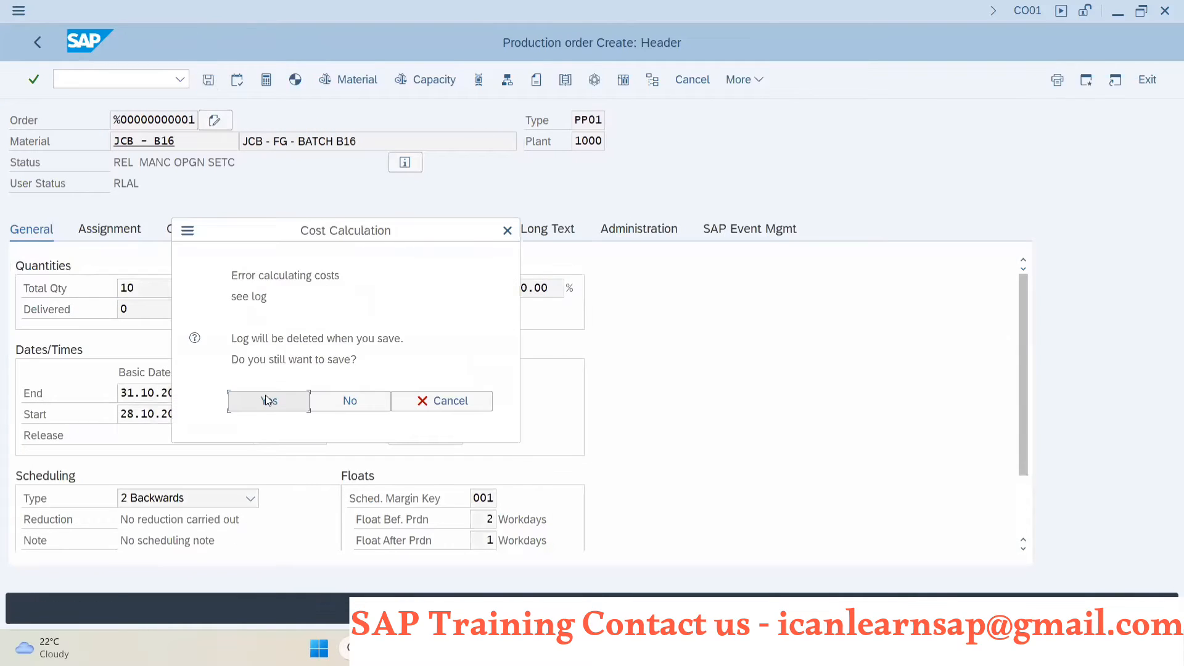
{"action": "left_click", "coordinate": [267, 398]}
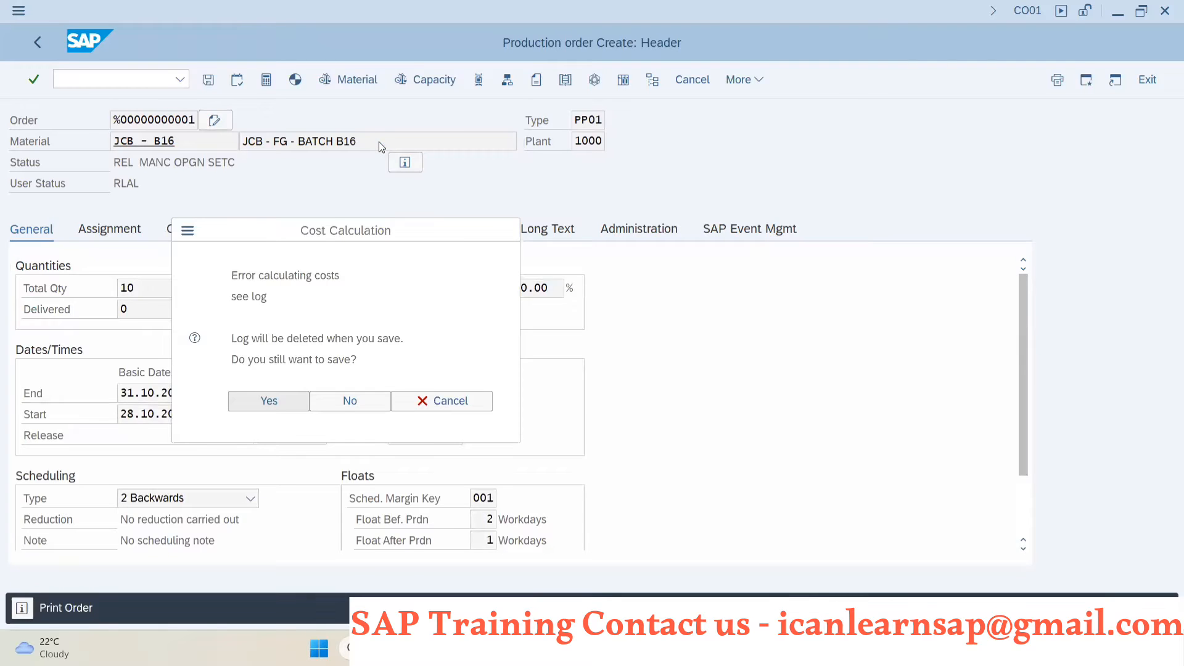
- Switch to PowerPoint to review the production order creation methods, and return to the stock/requirements list in SAP
{"action": "key", "text": "alt+Tab"}
{"action": "key", "text": "alt+Tab"}
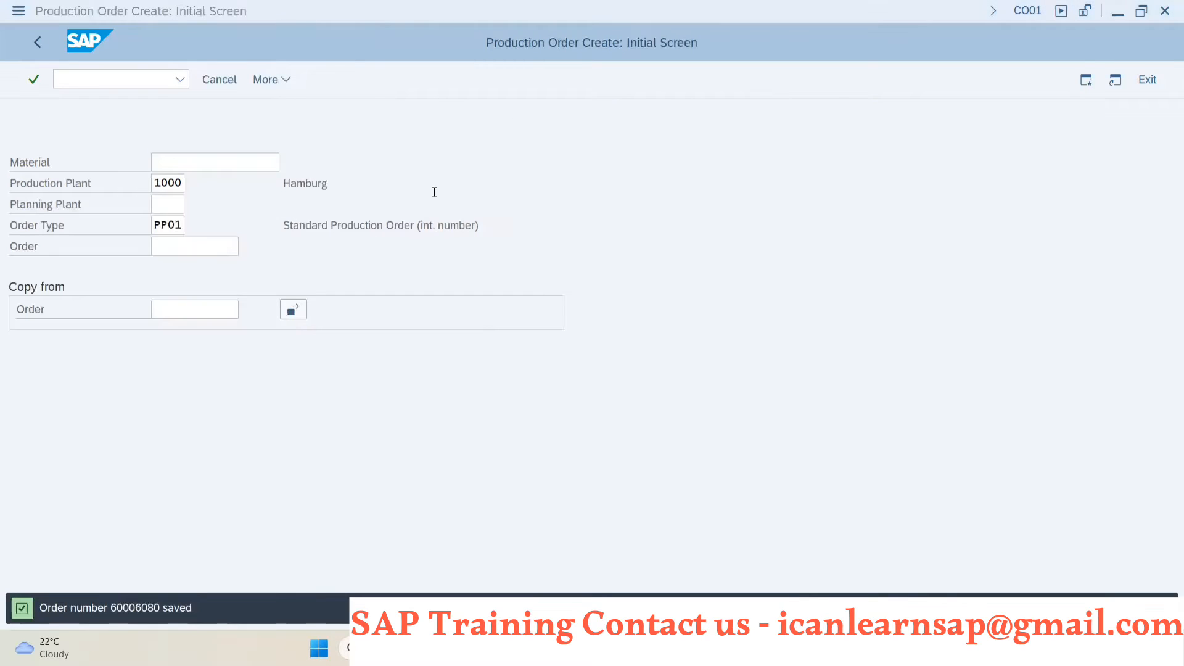
{"action": "key", "text": "alt+Tab"}
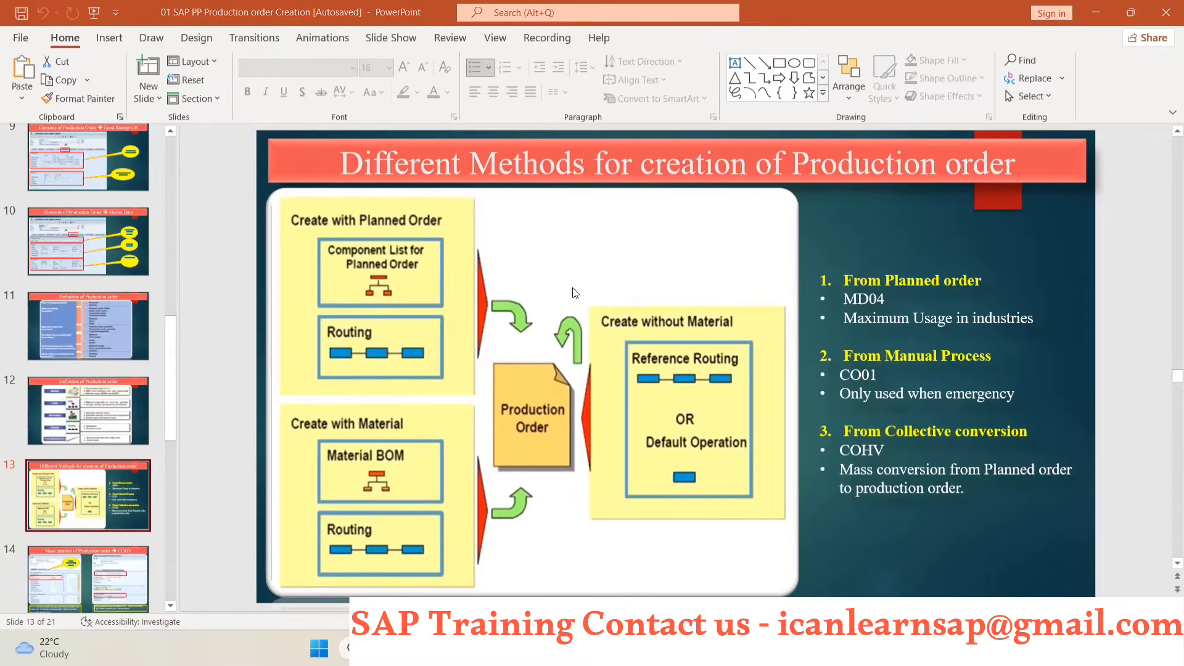
{"action": "key", "text": "alt+Tab"}
{"action": "key", "text": "alt+Tab"}
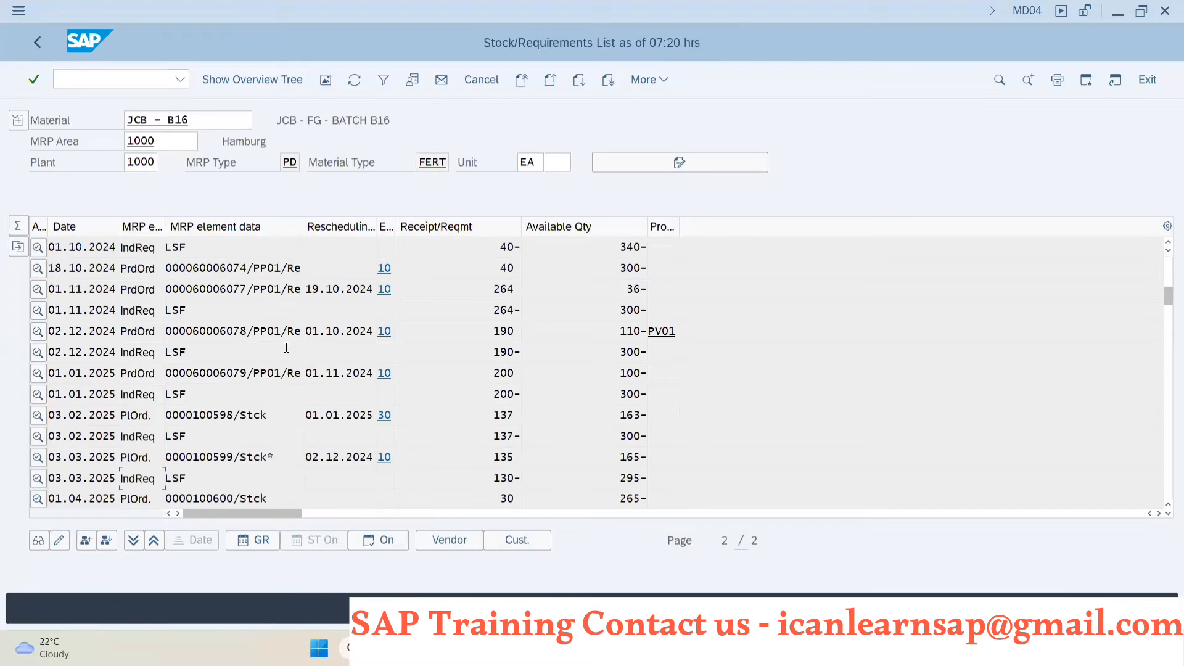
- Display the planning table for the LSF independent requirement dated 01.10.2024 from the stock/requirements list
{"action": "scroll", "coordinate": [227, 407], "scroll_direction": "down", "scroll_amount": 1}
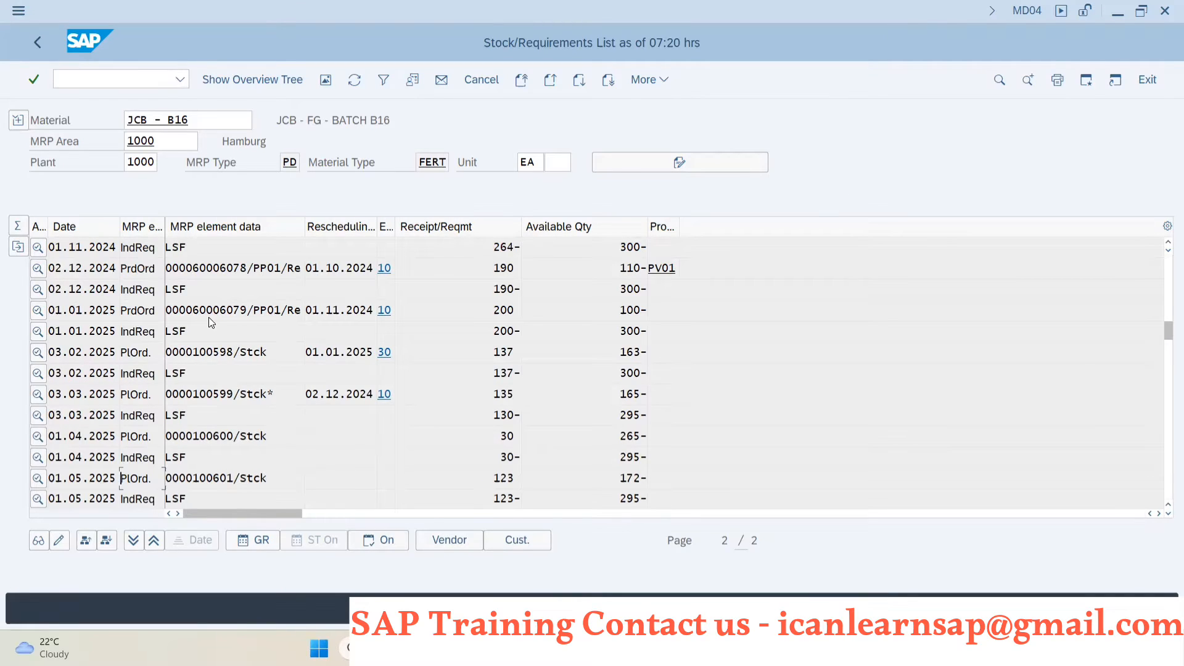
{"action": "scroll", "coordinate": [213, 322], "scroll_direction": "up", "scroll_amount": 1}
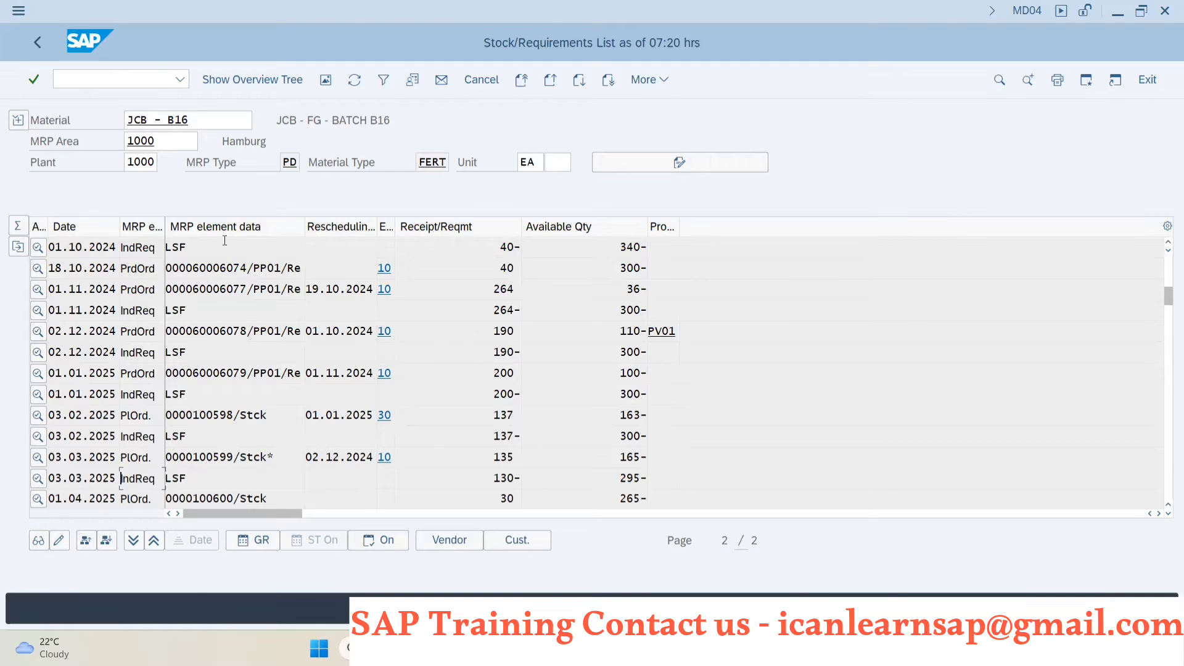
{"action": "key", "text": "F10"}
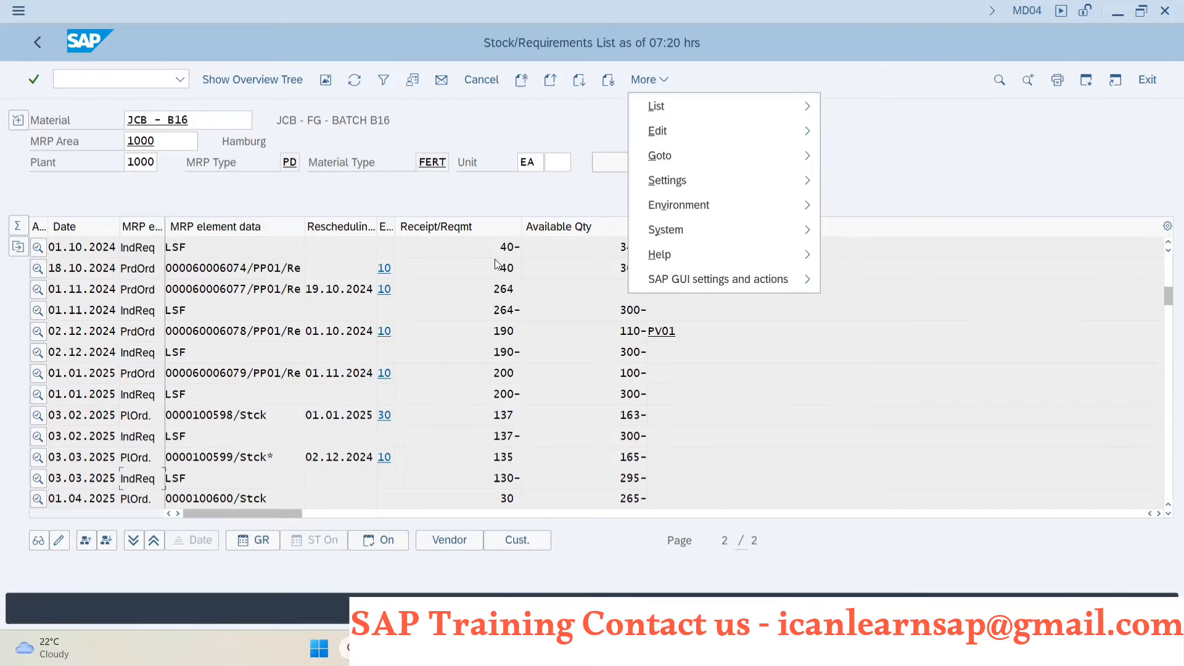
{"action": "left_click", "coordinate": [180, 248]}
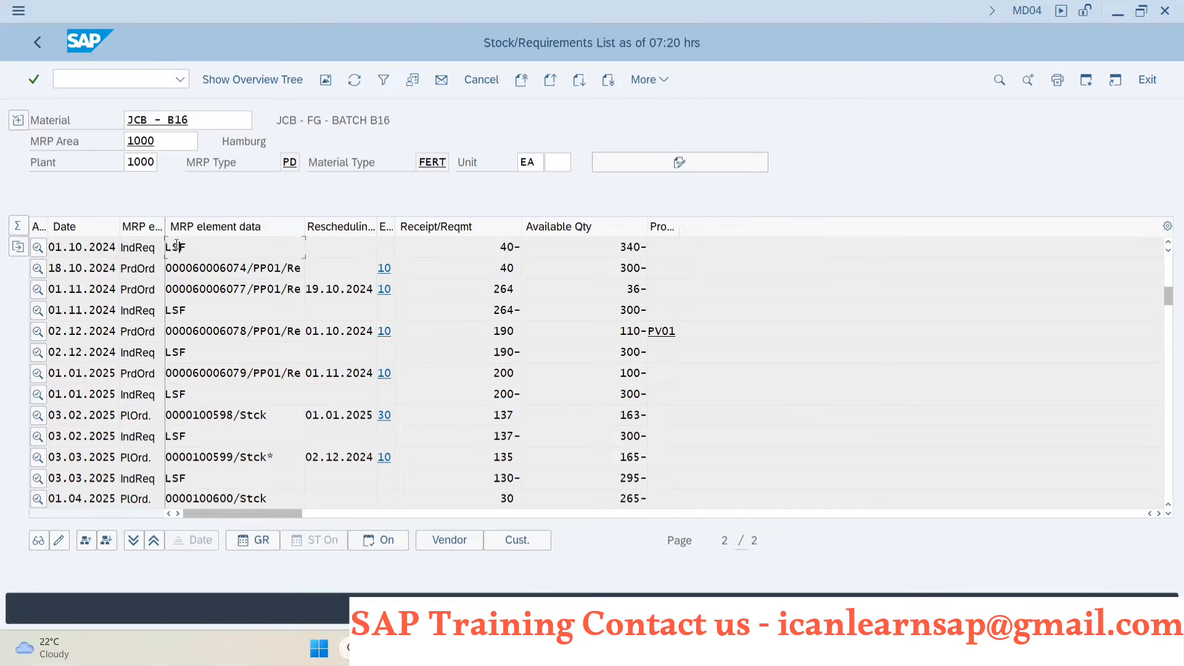
{"action": "double_click", "coordinate": [279, 246]}
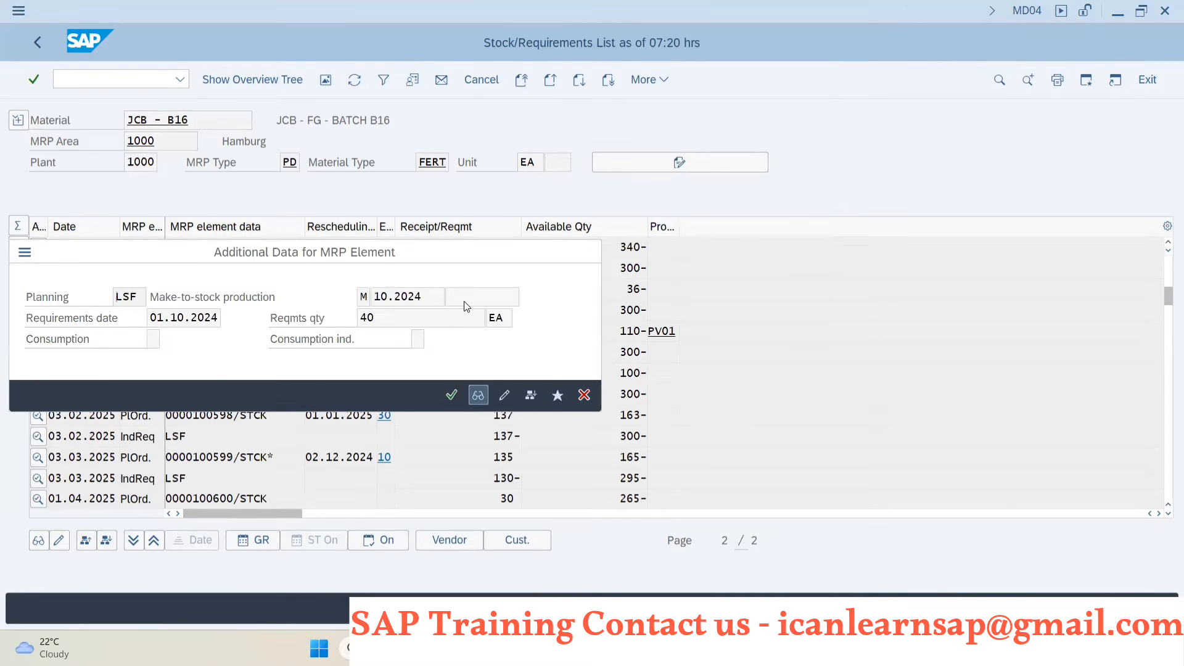
{"action": "left_click", "coordinate": [483, 396]}
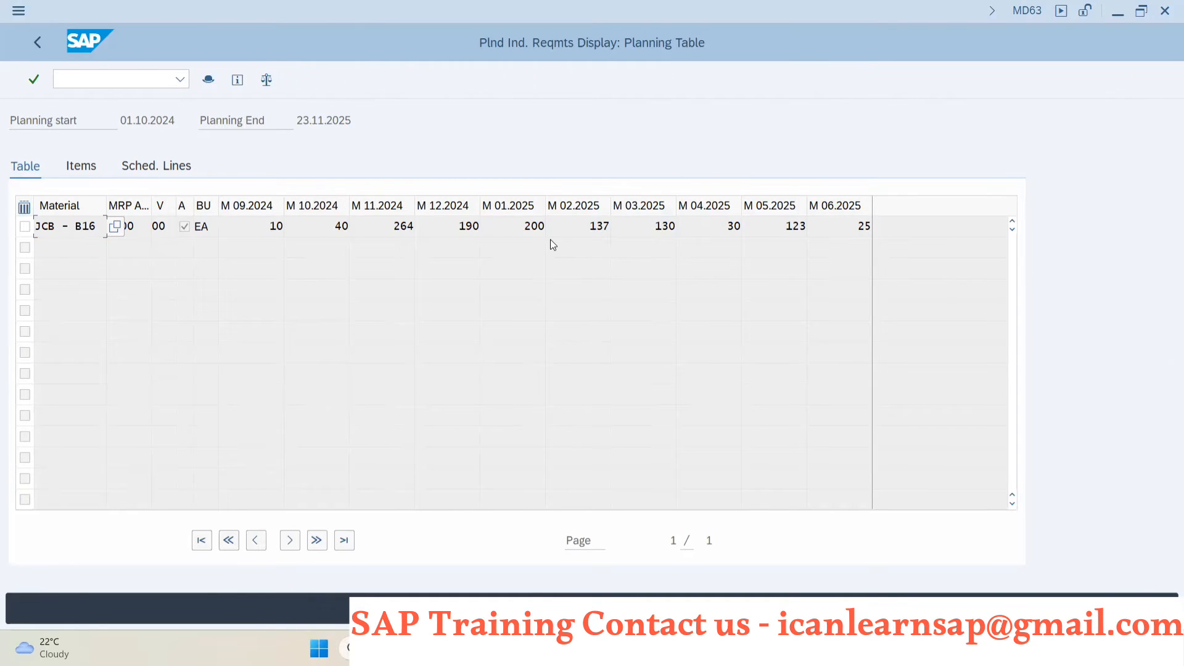
- Glance at the production order creation methods in PowerPoint, and review the JCB - B16 planned orders through 02.06.2025 in SAP's stock/requirements list
{"action": "key", "text": "alt+Tab"}
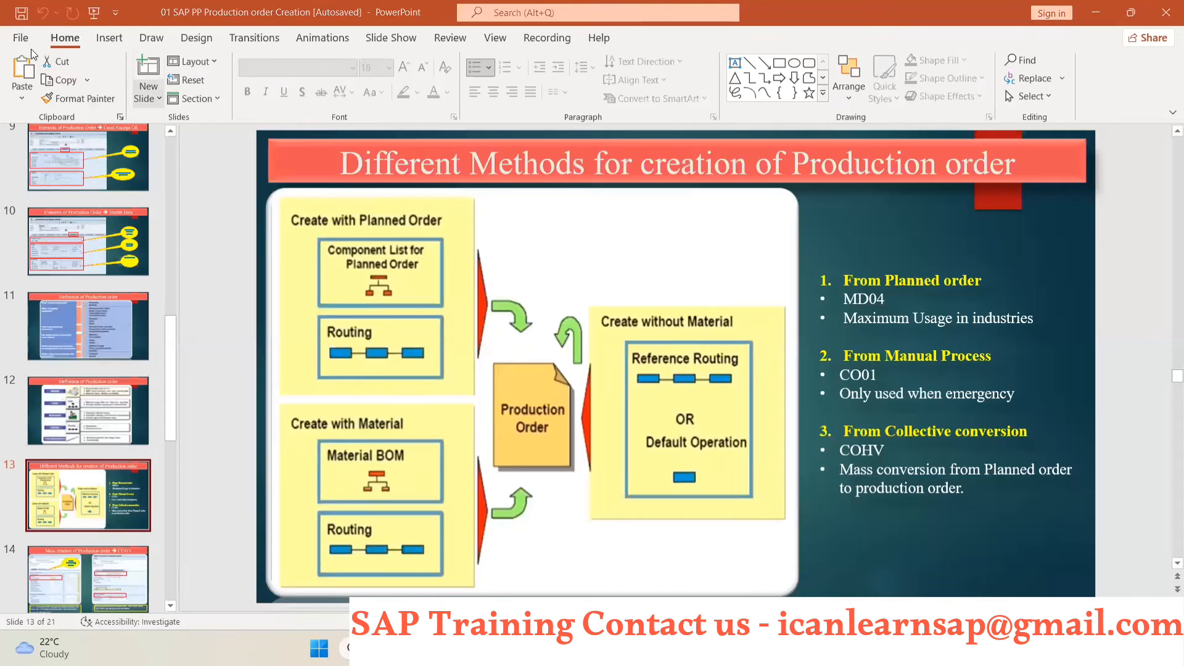
{"action": "key", "text": "alt+Tab"}
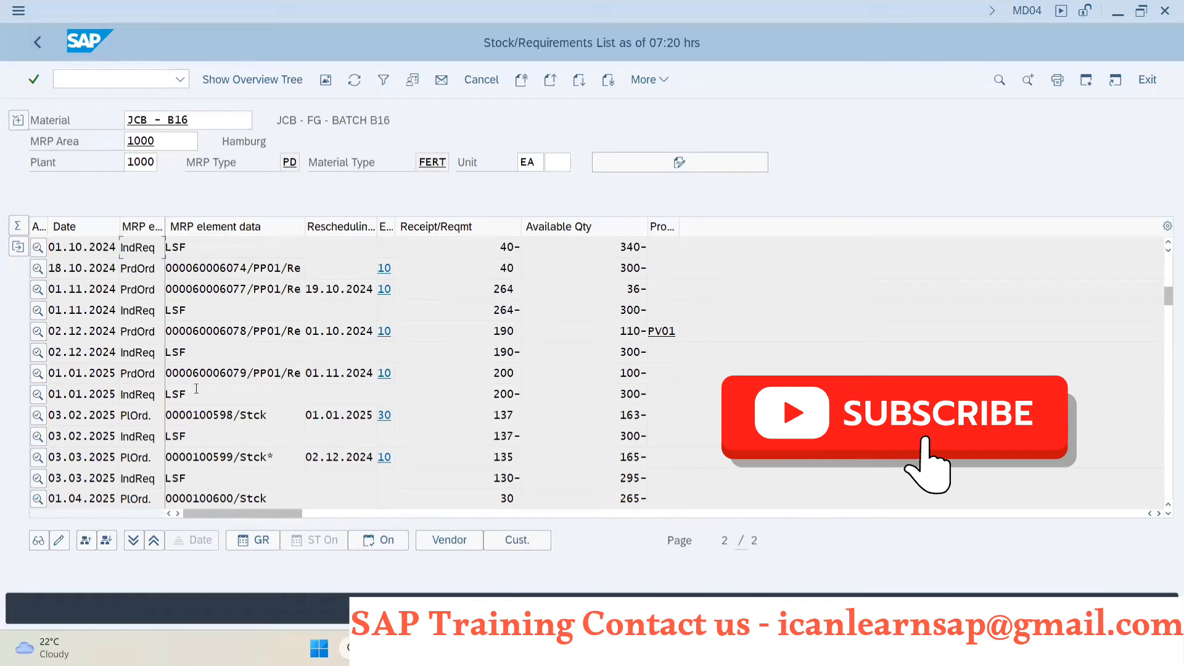
{"action": "scroll", "coordinate": [207, 425], "scroll_direction": "down", "scroll_amount": 1}
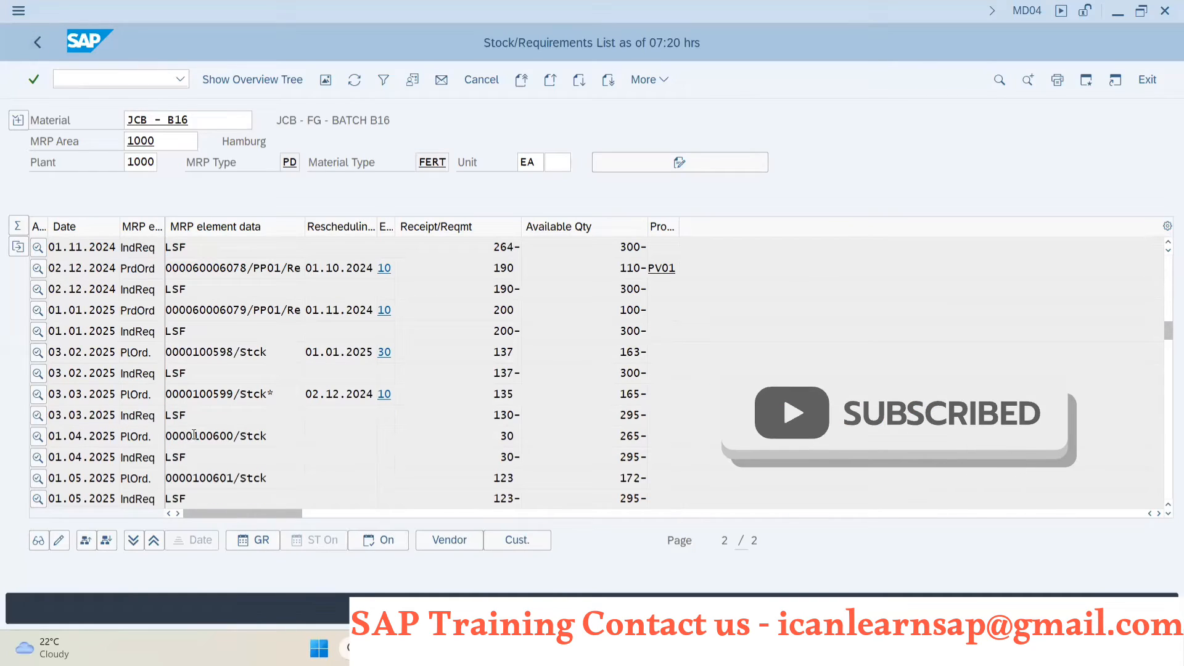
{"action": "scroll", "coordinate": [196, 445], "scroll_direction": "down", "scroll_amount": 1}
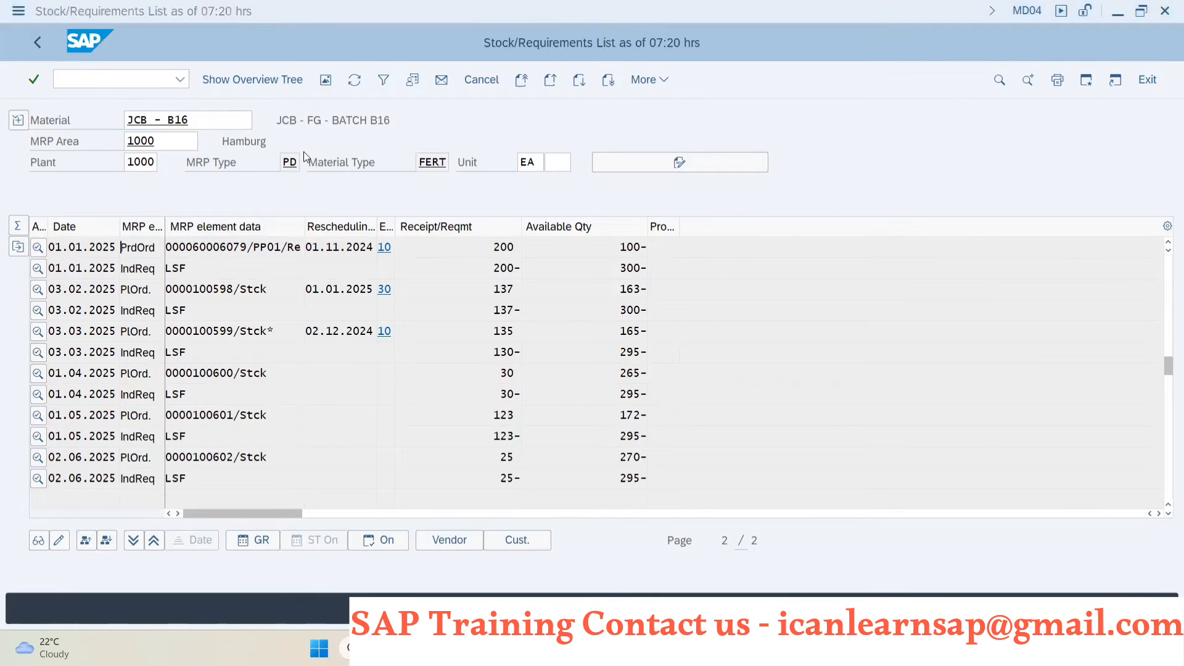
- Switch to the SAP PP B16 EXCEL workbook in Excel and enter 1000 in cell E15
{"action": "key", "text": "alt+Tab"}
{"action": "key", "text": "alt+Tab"}
{"action": "key", "text": "alt+Tab"}
{"action": "key", "text": "alt+Tab"}
{"action": "key", "text": "alt+Tab"}
{"action": "key", "text": "alt+Tab"}
{"action": "key", "text": "alt+Tab"}
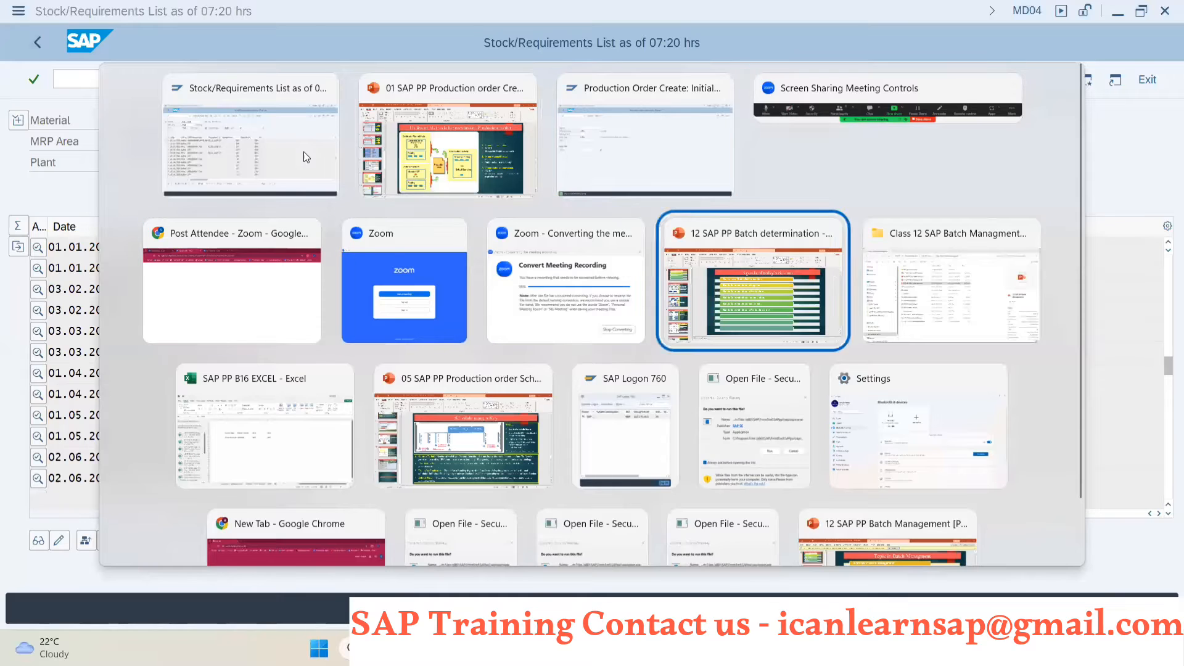
{"action": "key", "text": "alt+Tab"}
{"action": "key", "text": "alt+Tab"}
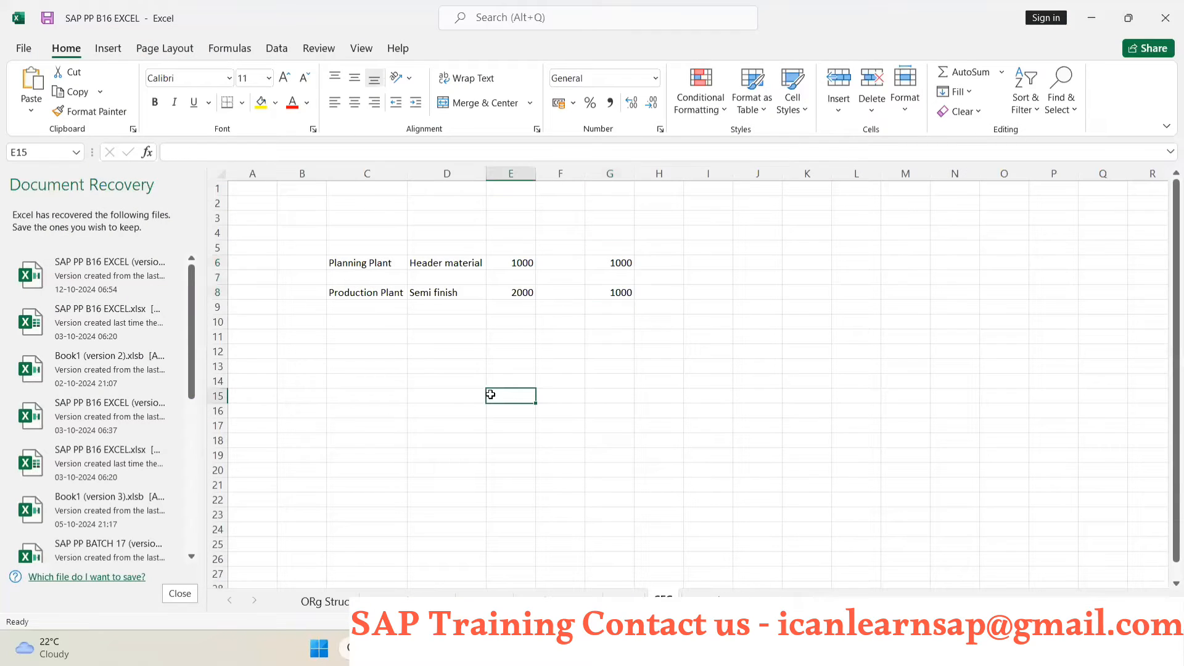
{"action": "type", "text": "1"}
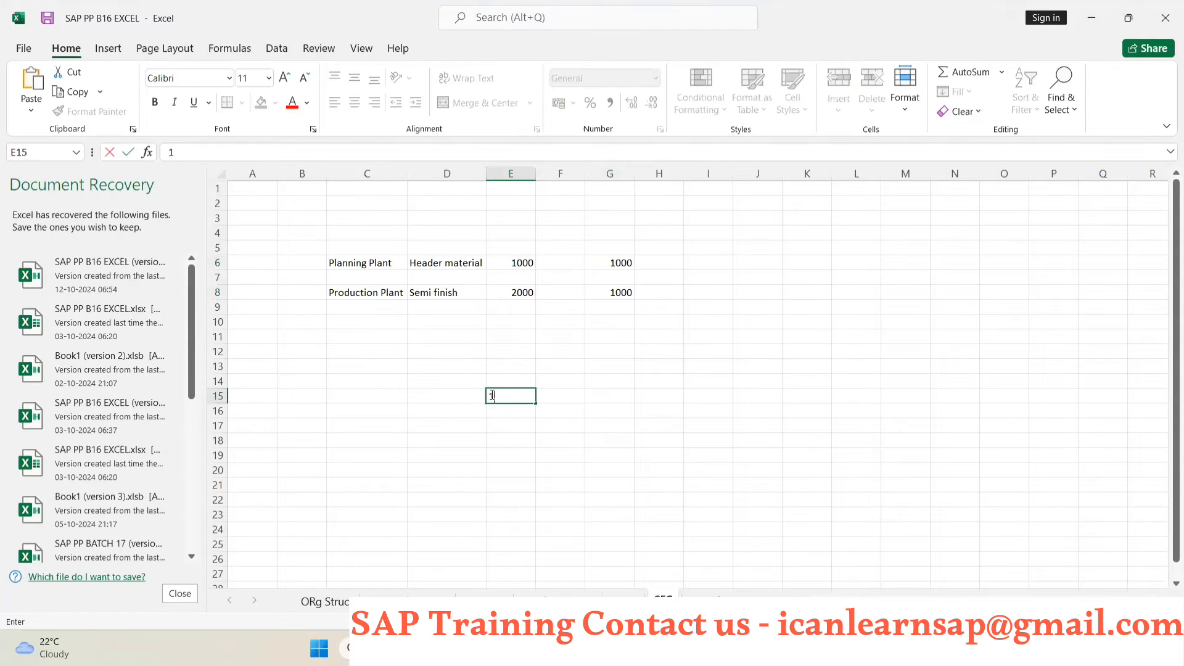
{"action": "type", "text": "000"}
{"action": "left_click", "coordinate": [498, 414]}
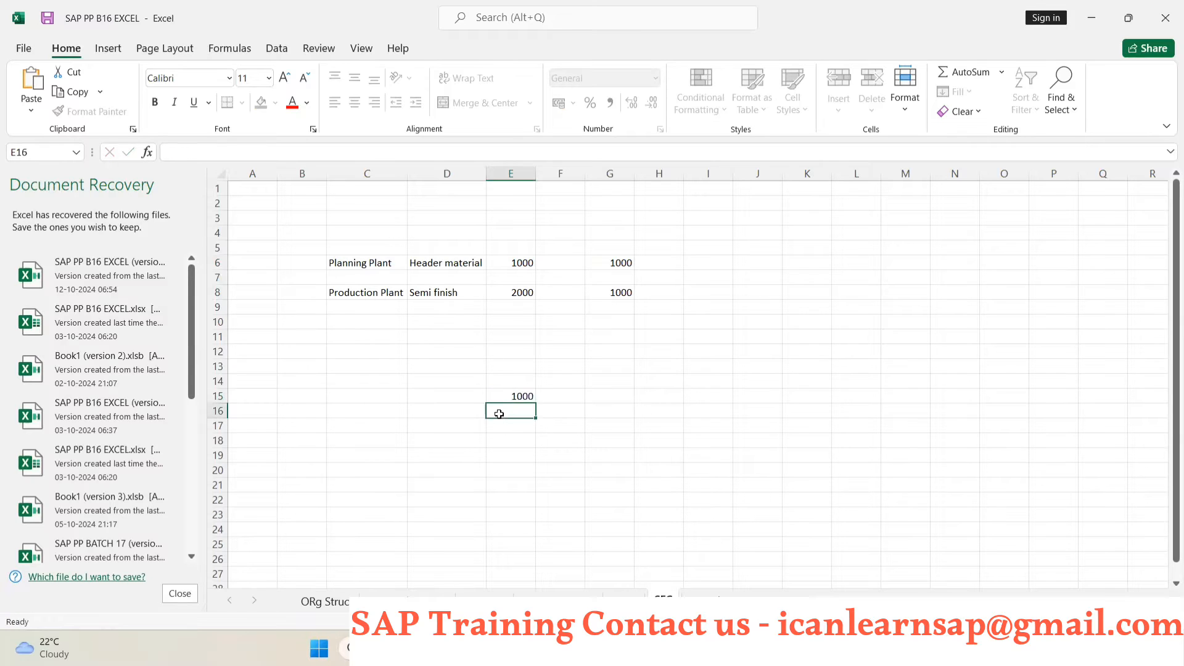
- Label the row MRP in cell D15 and enter 1000 in cell G15
{"action": "left_click", "coordinate": [467, 399]}
{"action": "type", "text": "MRP"}
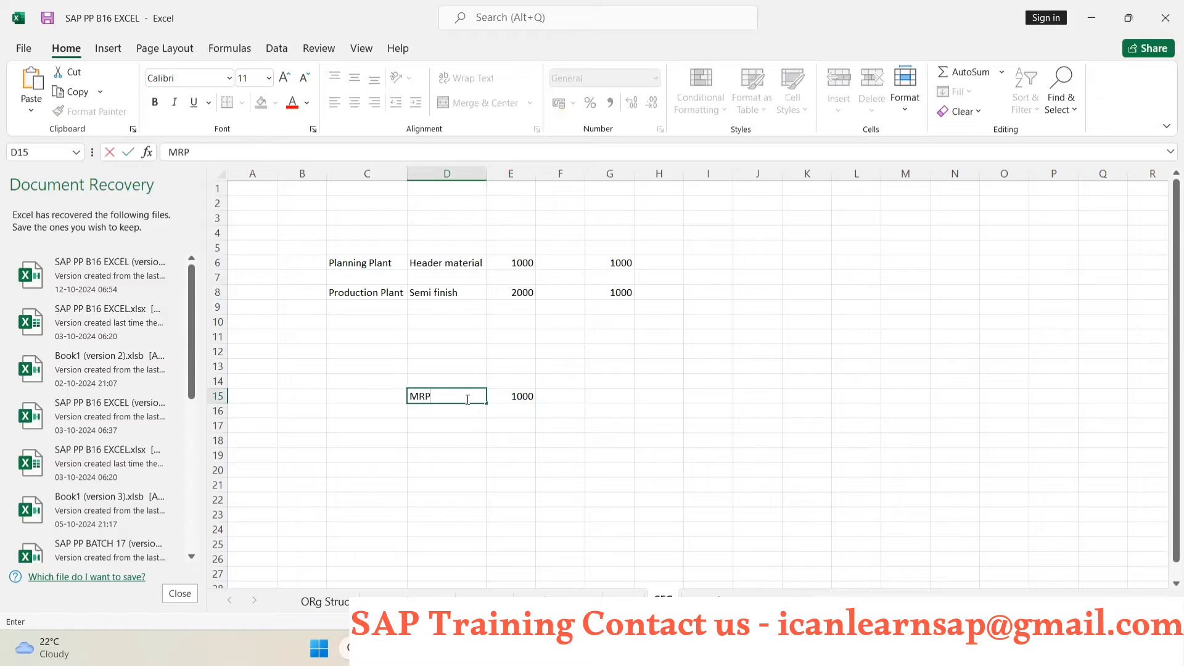
{"action": "key", "text": "Return"}
{"action": "left_click", "coordinate": [502, 443]}
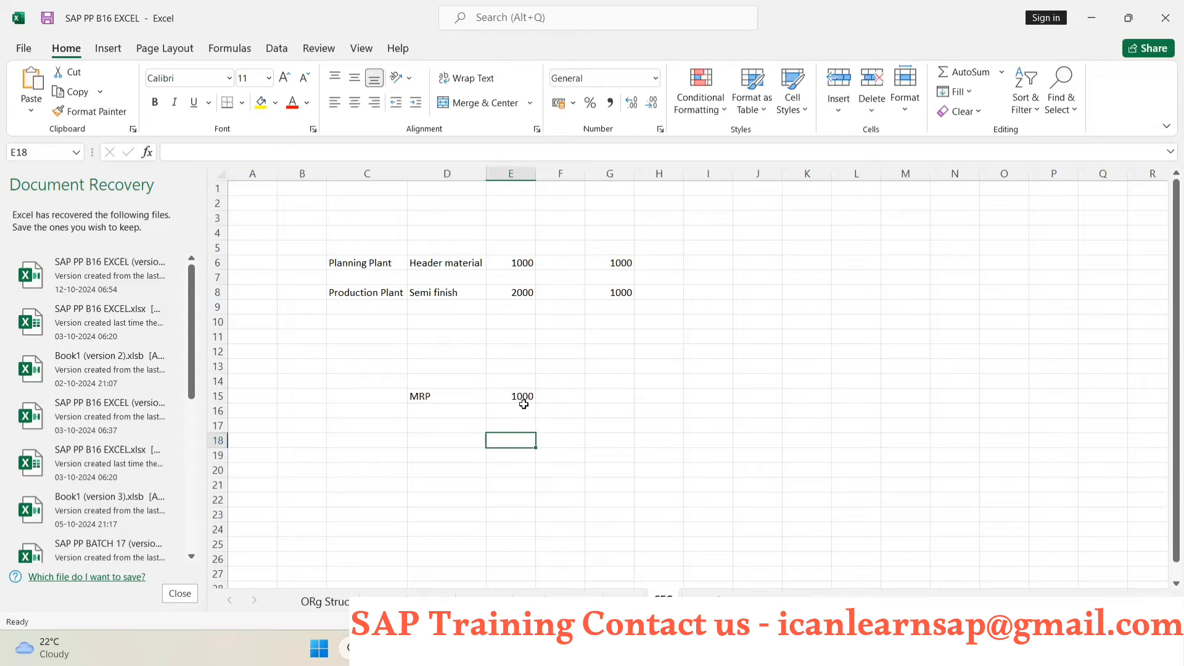
{"action": "left_click", "coordinate": [613, 401]}
{"action": "type", "text": "1000"}
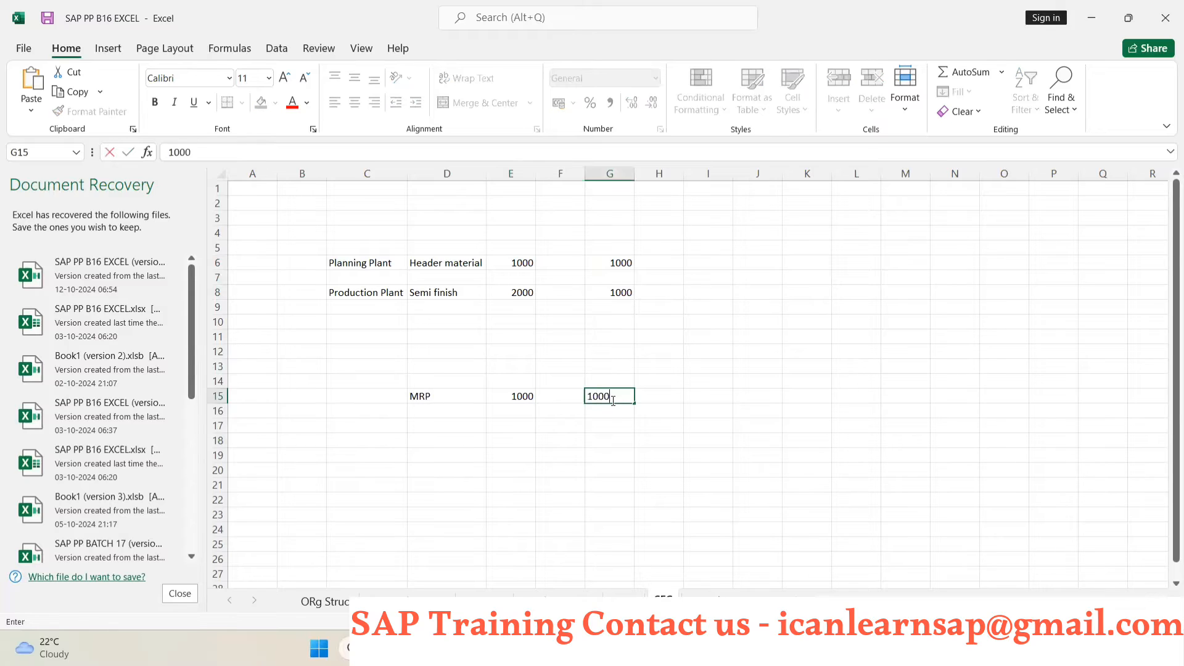
{"action": "left_click", "coordinate": [564, 385]}
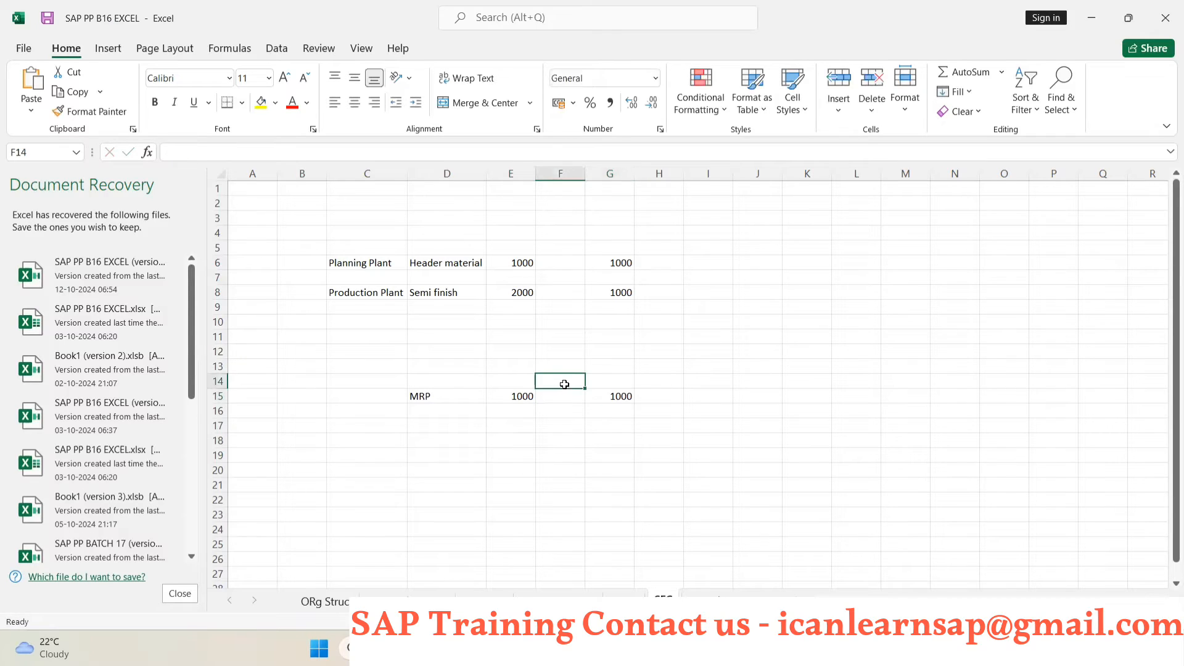
{"action": "type", "text": "Pla"}
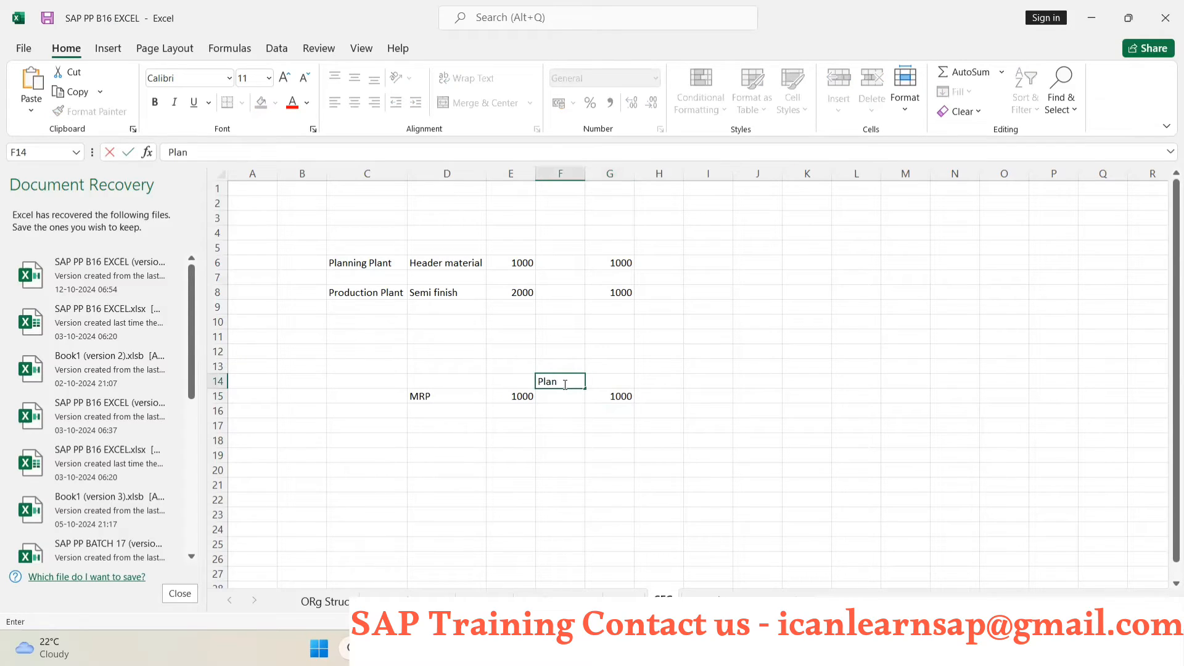
{"action": "type", "text": "n"}
{"action": "key", "text": "BackSpace"}
{"action": "key", "text": "BackSpace"}
{"action": "key", "text": "BackSpace"}
{"action": "key", "text": "BackSpace"}
- Enter the heading Planned order in cell G14 and fit column G to its contents
{"action": "left_click", "coordinate": [625, 386]}
{"action": "type", "text": "Pl"}
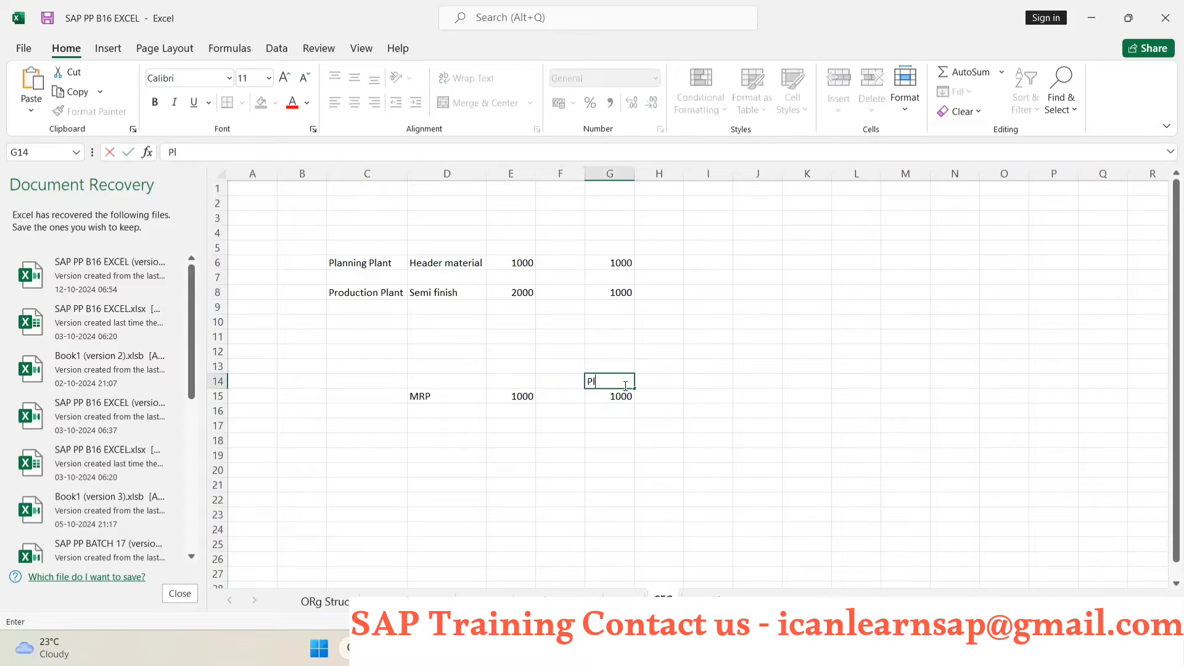
{"action": "type", "text": "anned order"}
{"action": "left_click", "coordinate": [591, 497]}
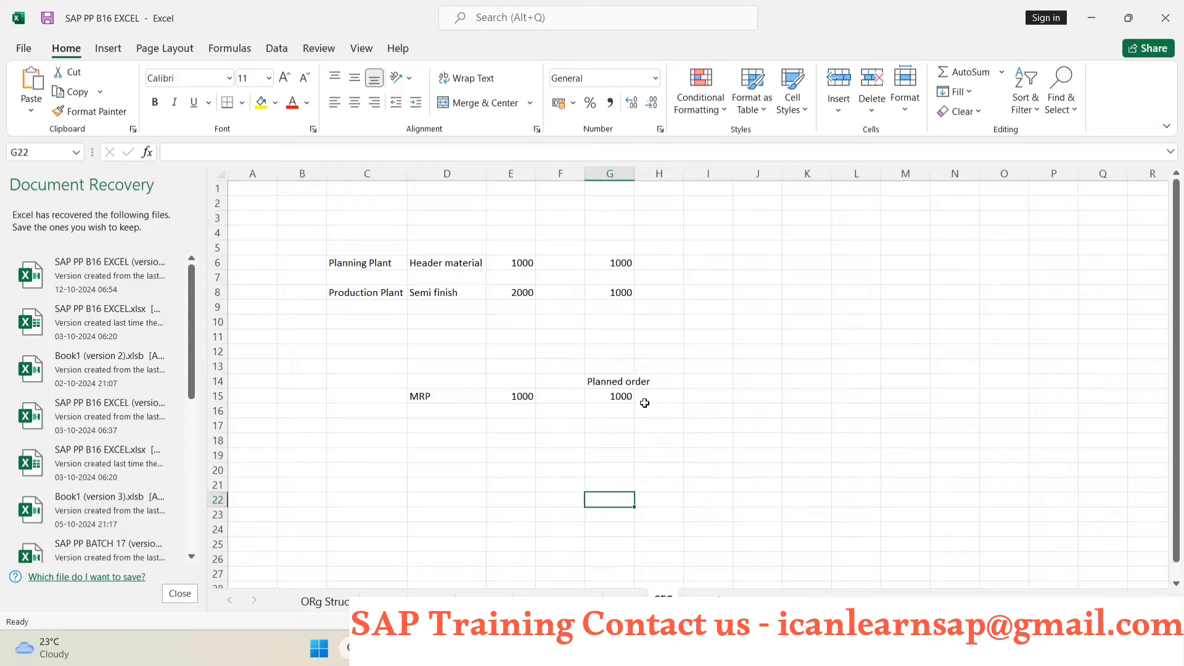
{"action": "double_click", "coordinate": [634, 174]}
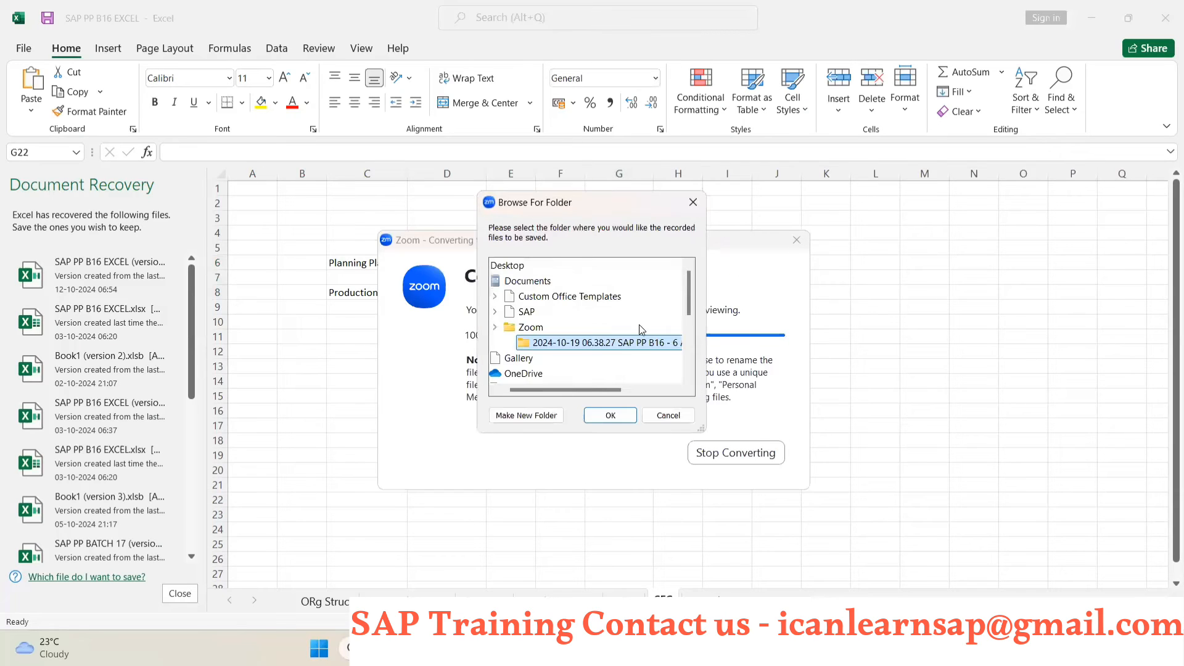
- Accept the proposed folder for the Zoom recording, and enter the heading Production order in cell I14 of the worksheet
{"action": "left_click", "coordinate": [606, 416]}
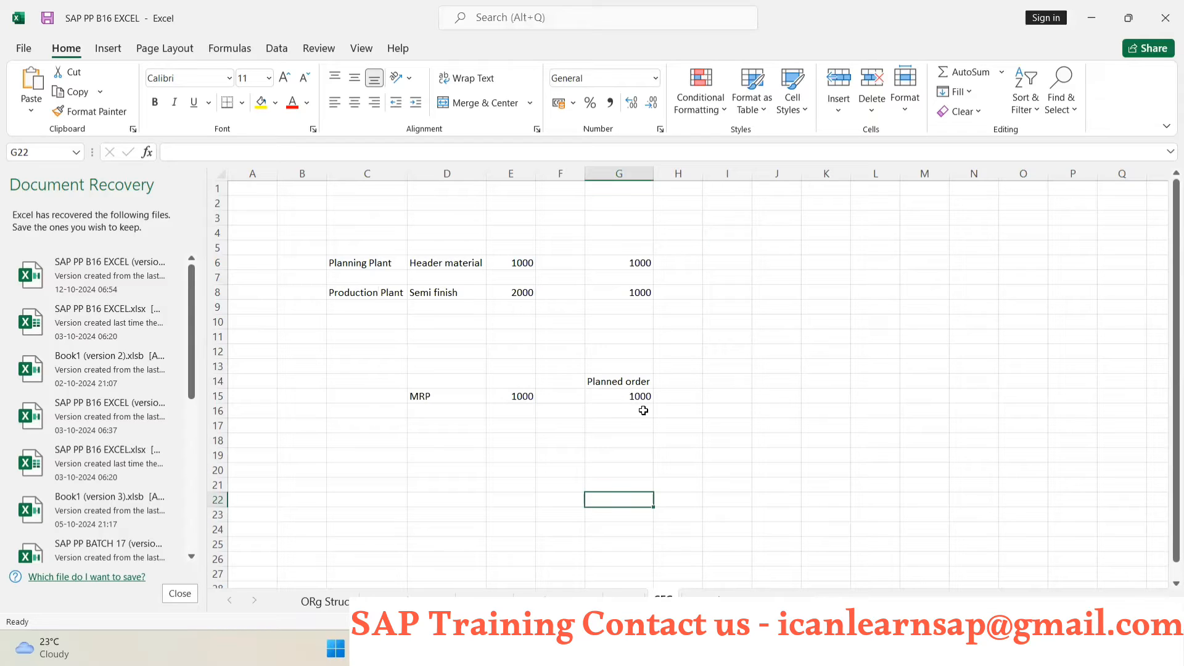
{"action": "left_click", "coordinate": [732, 384]}
{"action": "type", "text": "PR"}
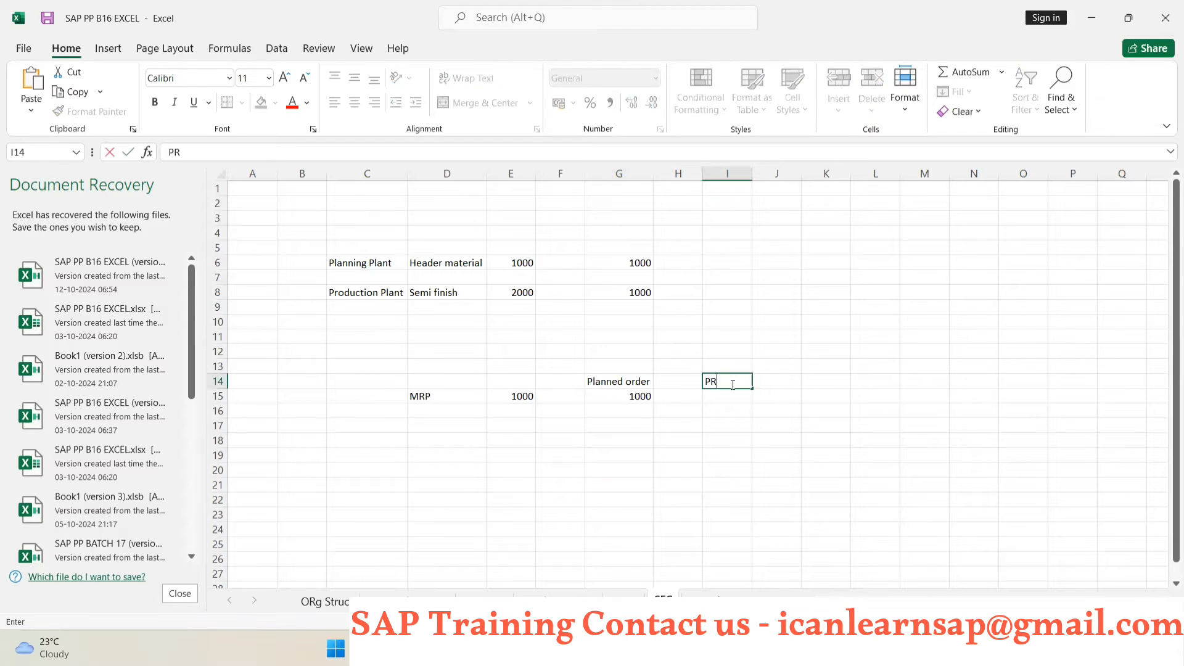
{"action": "type", "text": "oduction ord"}
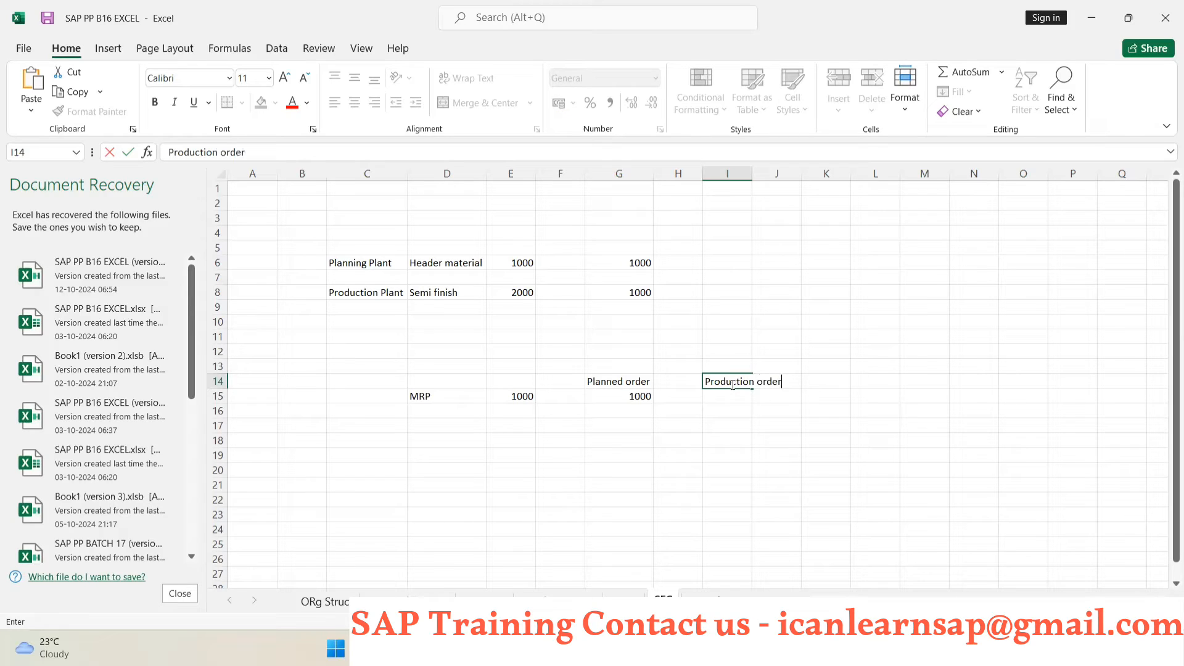
{"action": "type", "text": "er"}
{"action": "left_click", "coordinate": [732, 397]}
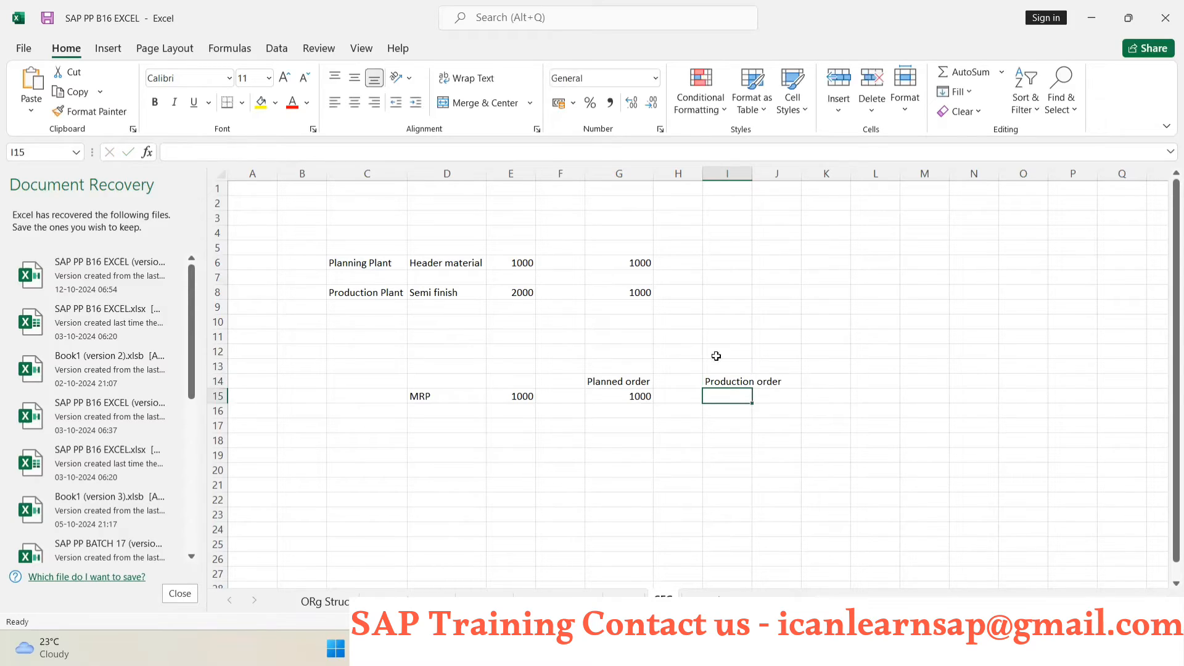
{"action": "left_click", "coordinate": [618, 395]}
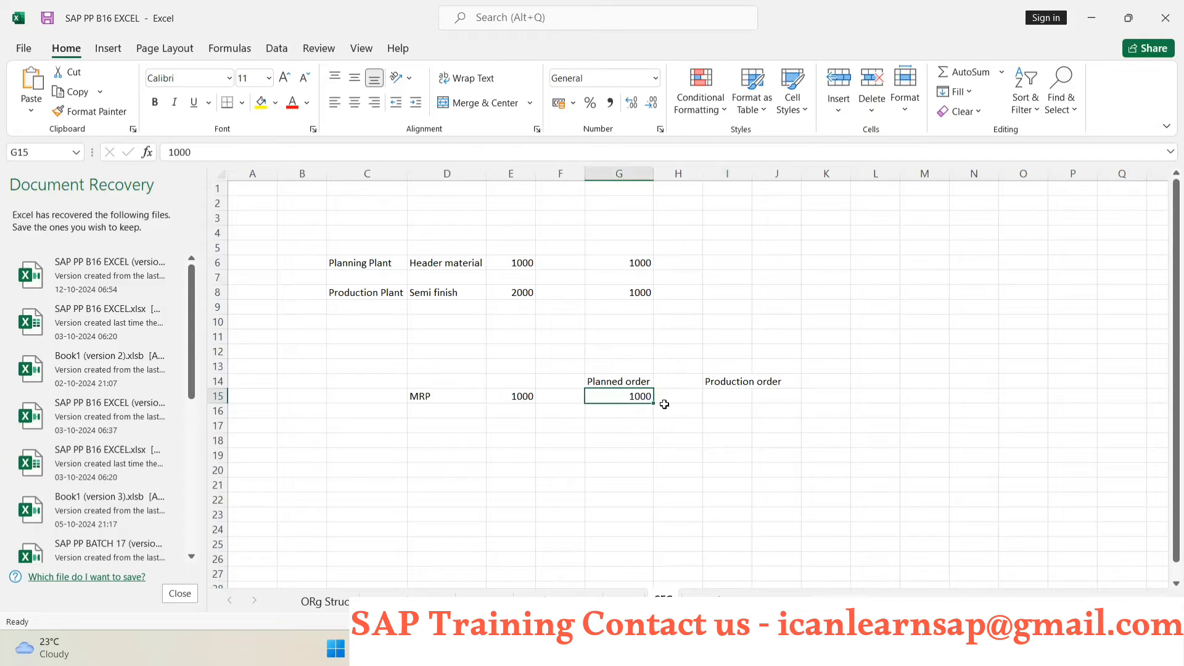
- Switch to the SAP stock/requirements list and convert the planned order dated 01.05.2025 into a production order
{"action": "key", "text": "alt+Tab"}
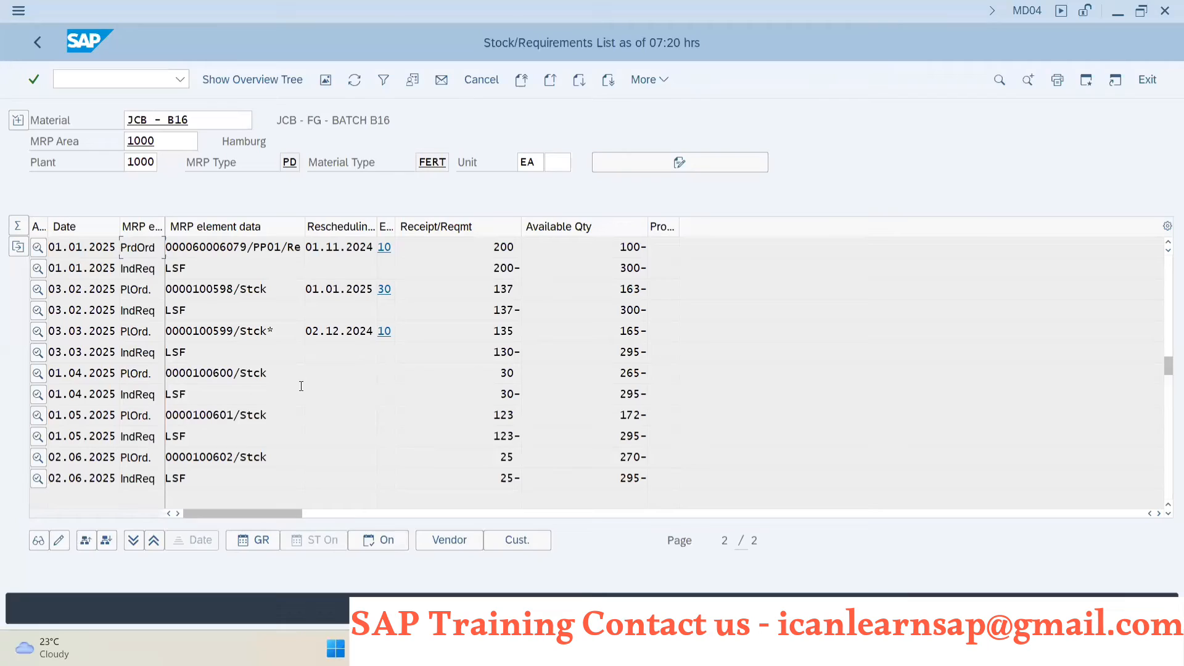
{"action": "double_click", "coordinate": [198, 412]}
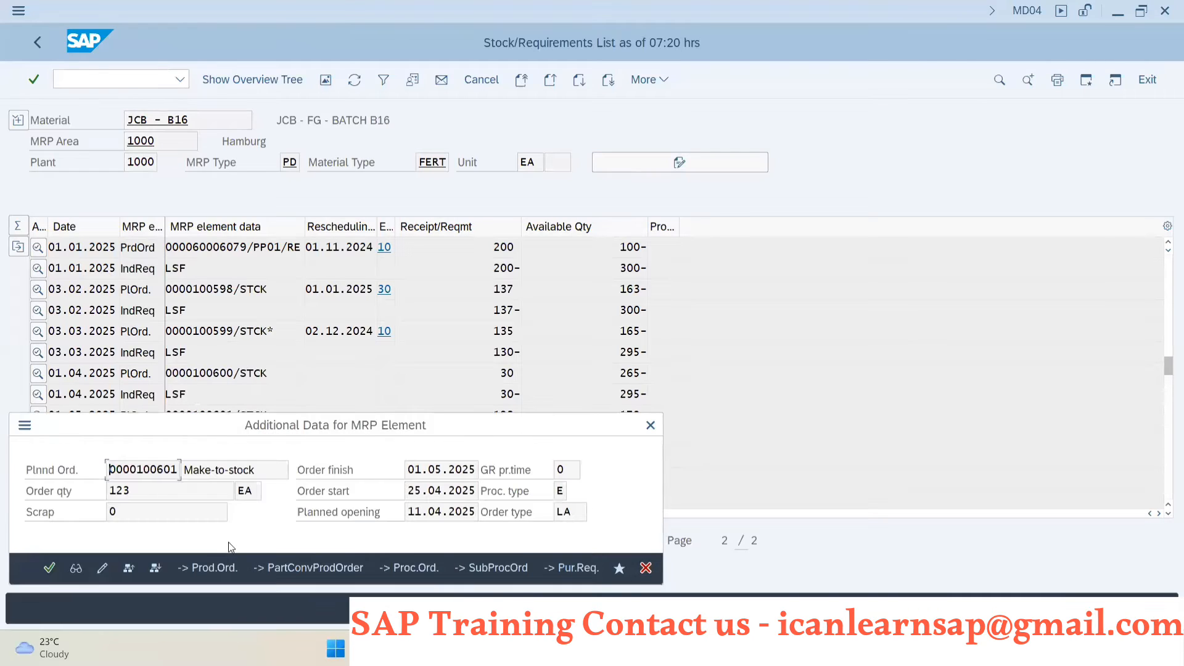
{"action": "left_click", "coordinate": [238, 576]}
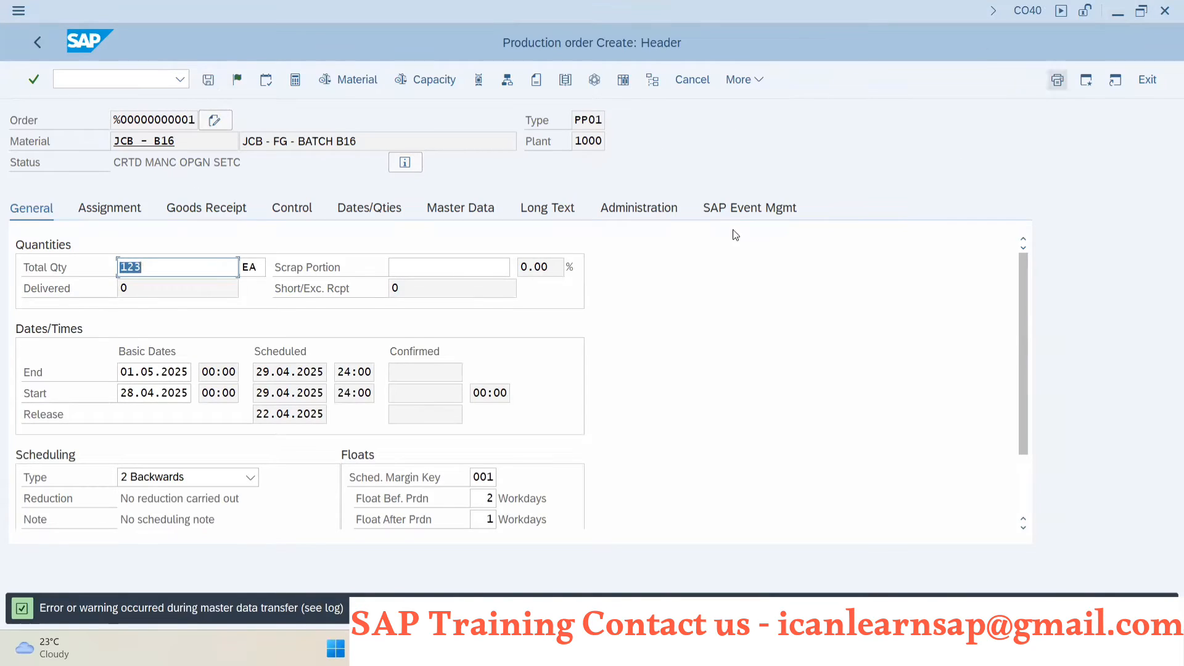
- Compare the Planned order and Production order cells in Excel with the total quantity on the SAP production order header
{"action": "key", "text": "alt+Tab"}
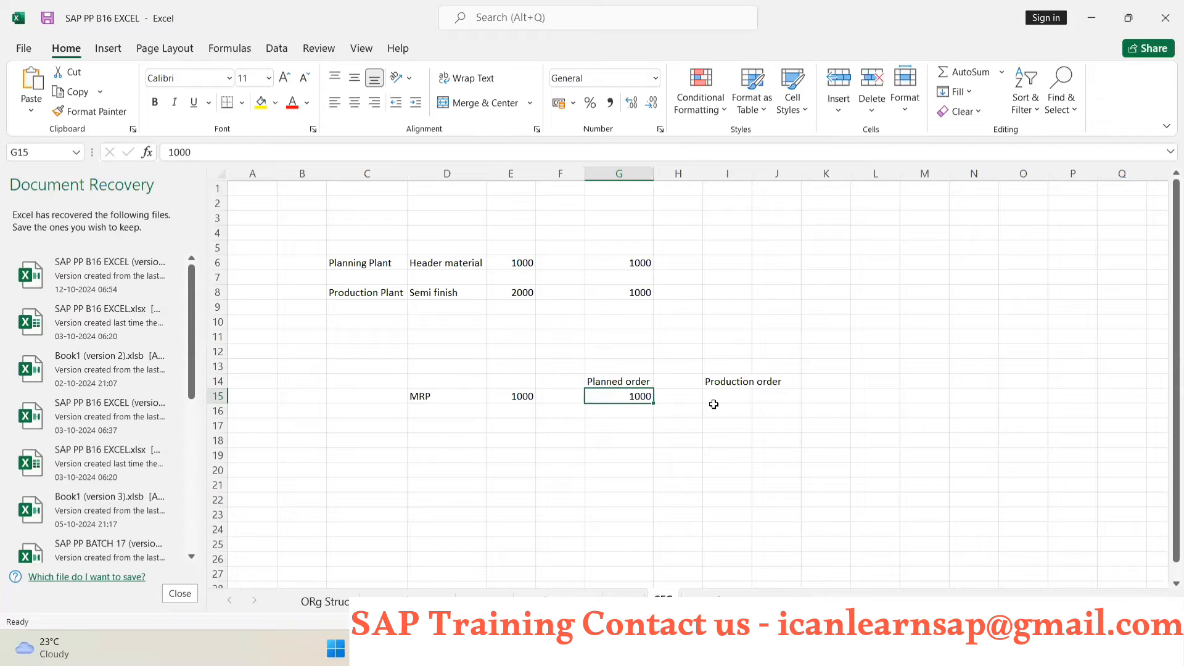
{"action": "left_click", "coordinate": [729, 396]}
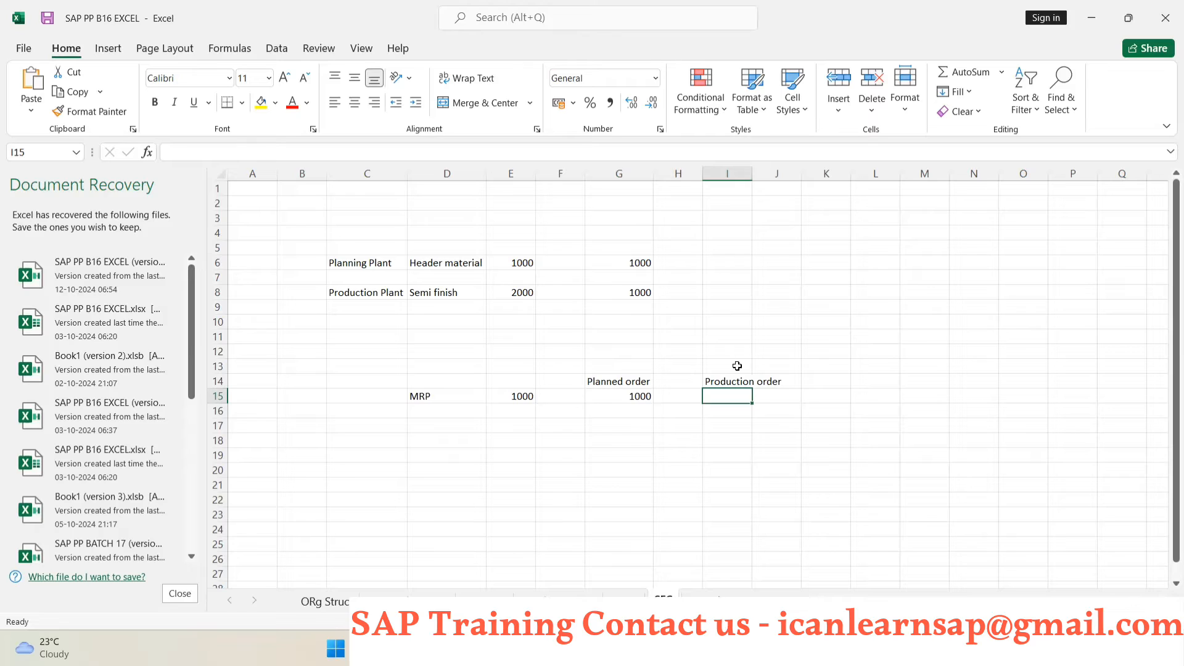
{"action": "key", "text": "alt+Tab"}
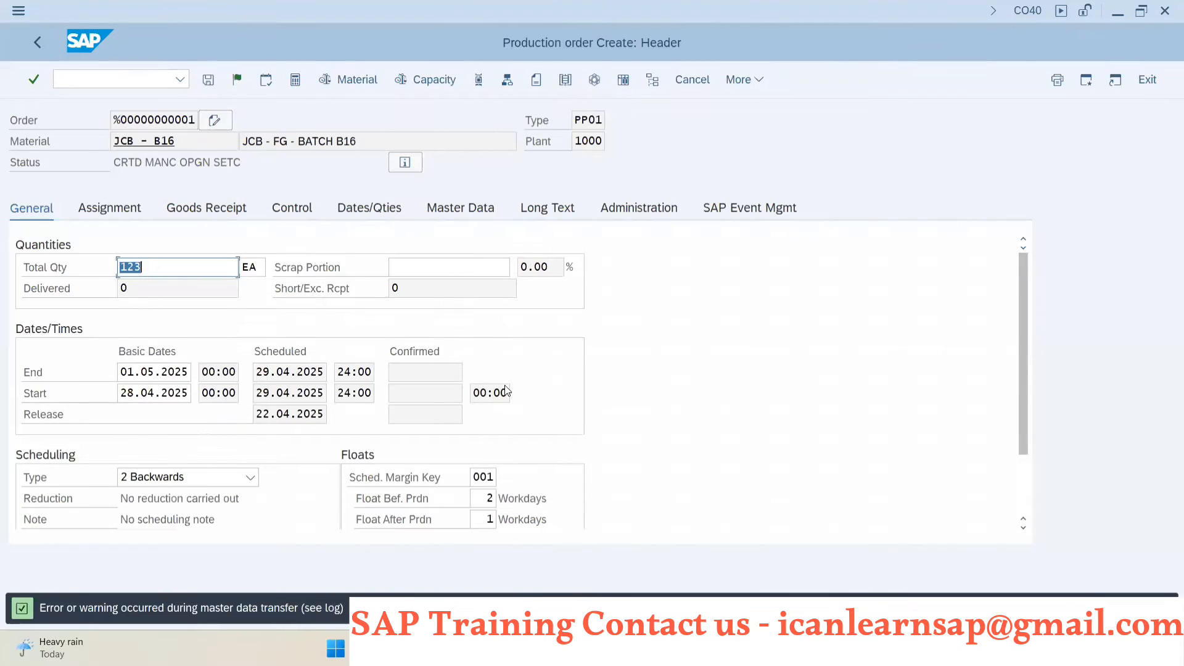
{"action": "left_click", "coordinate": [162, 269]}
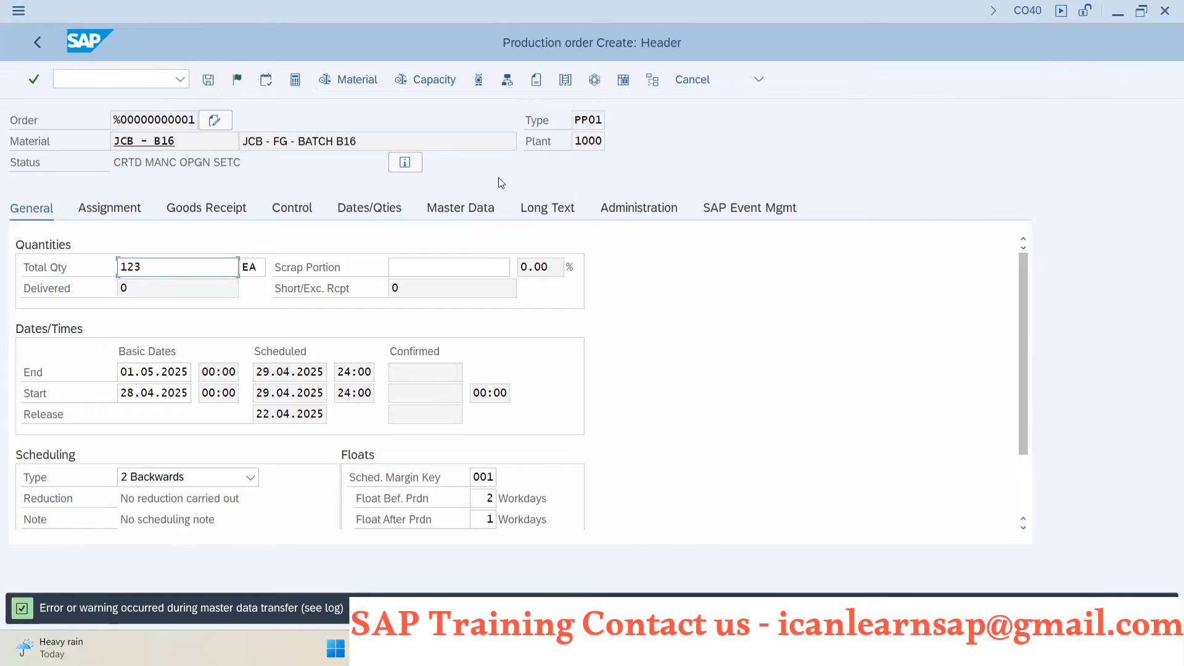
{"action": "key", "text": "alt+Tab"}
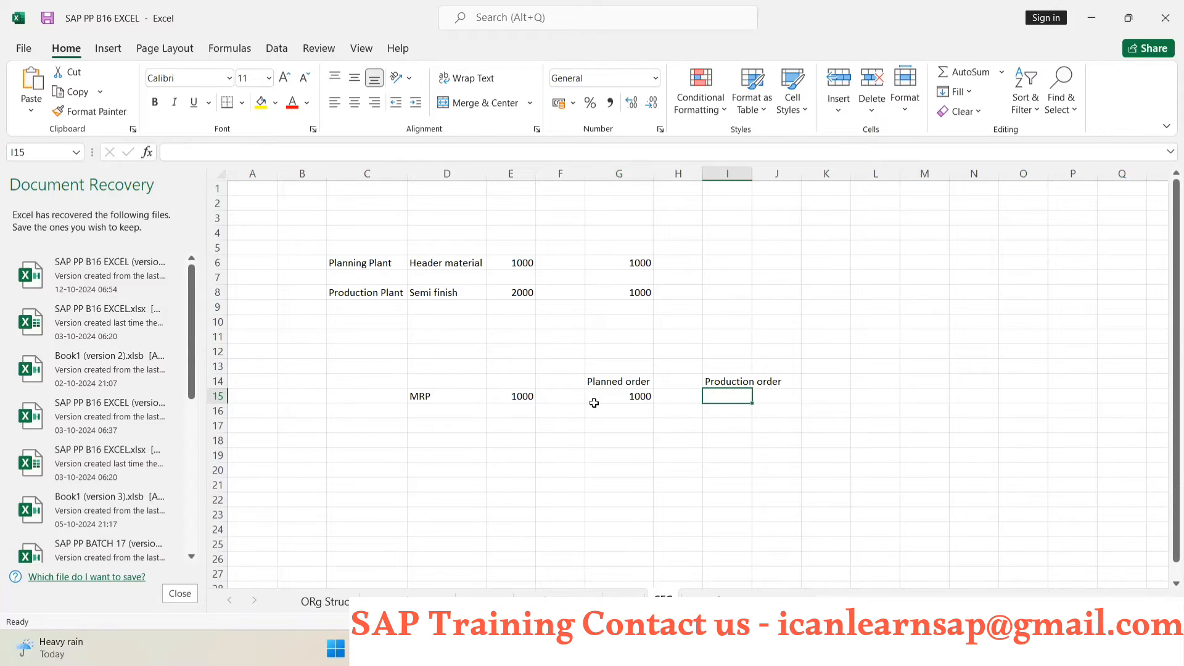
{"action": "left_click", "coordinate": [631, 397]}
{"action": "left_click", "coordinate": [714, 400]}
- Return to the production order in SAP and exit it without saving the data
{"action": "key", "text": "alt+Tab"}
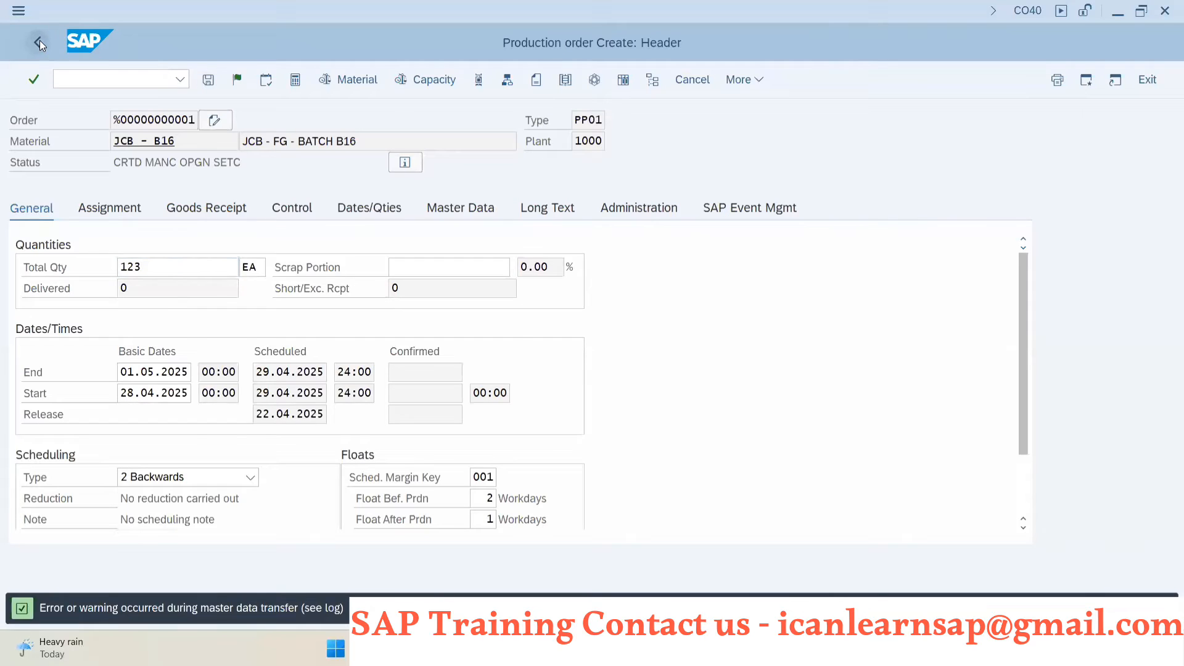
{"action": "left_click", "coordinate": [38, 42]}
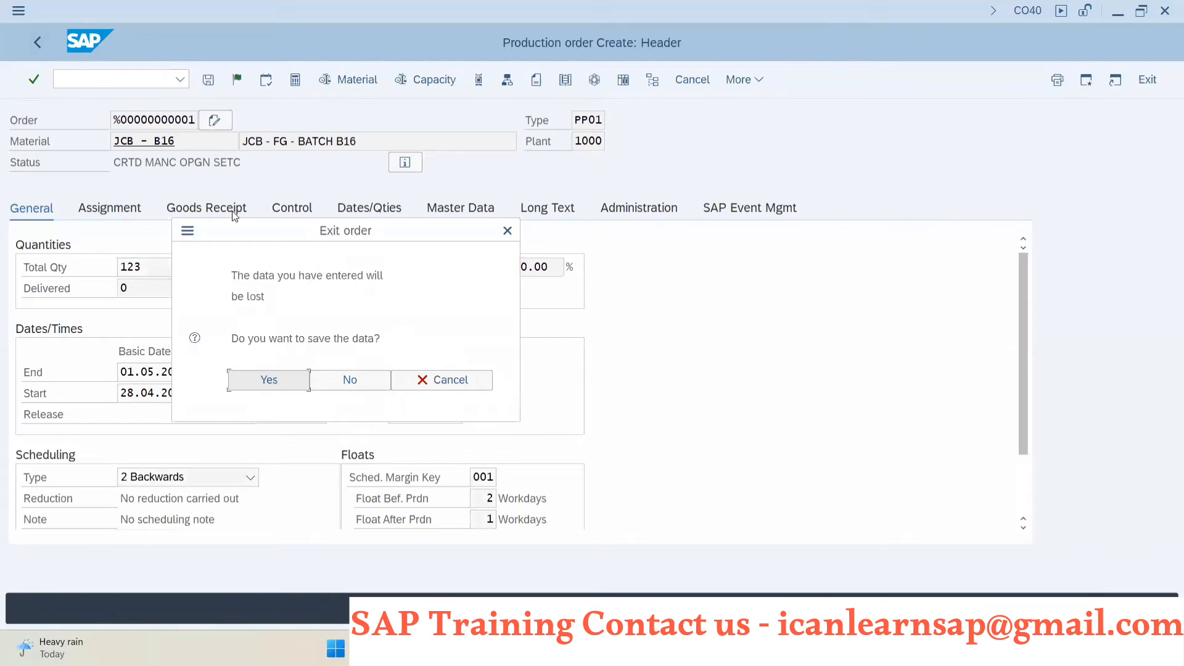
{"action": "left_click", "coordinate": [369, 387]}
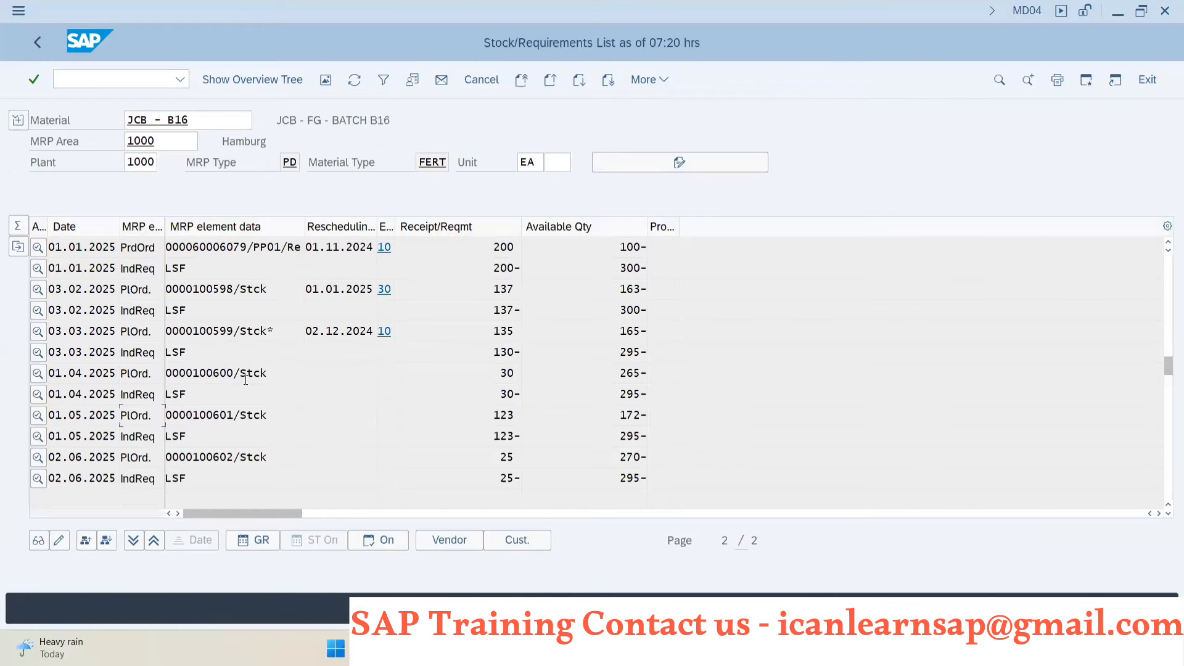
- Check the collective conversion method on the PowerPoint slide, return to the SAP production order session and start transaction COHV
{"action": "key", "text": "alt+Tab"}
{"action": "key", "text": "alt+Tab"}
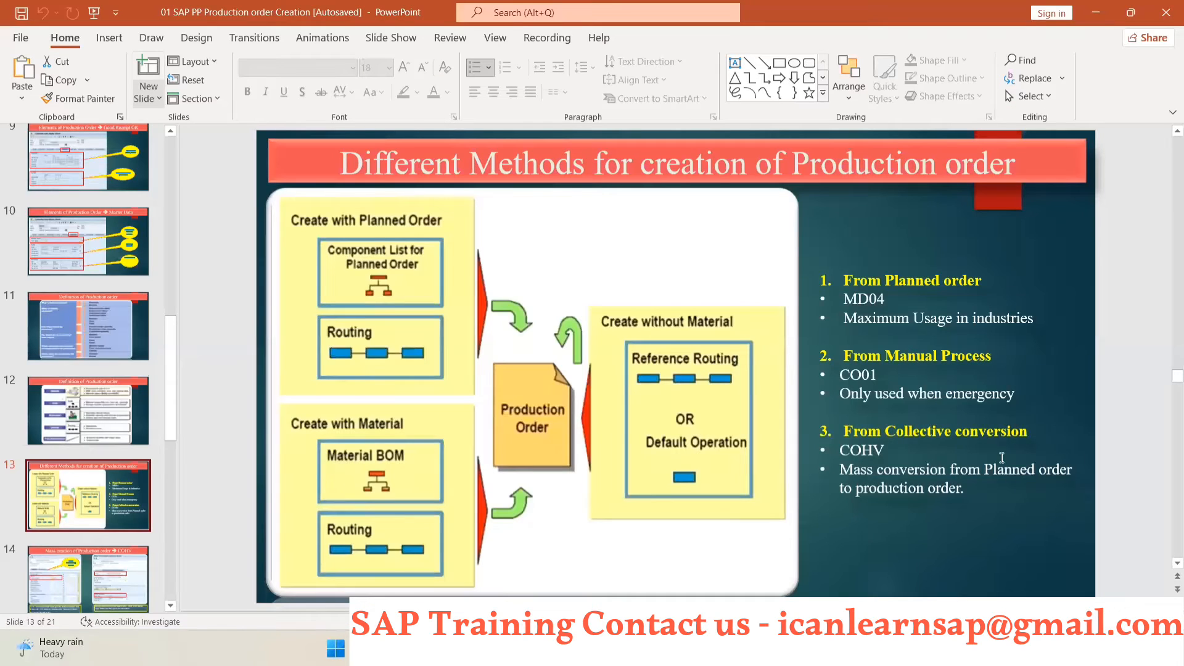
{"action": "key", "text": "alt+Tab"}
{"action": "key", "text": "alt+Tab"}
{"action": "key", "text": "alt+Tab"}
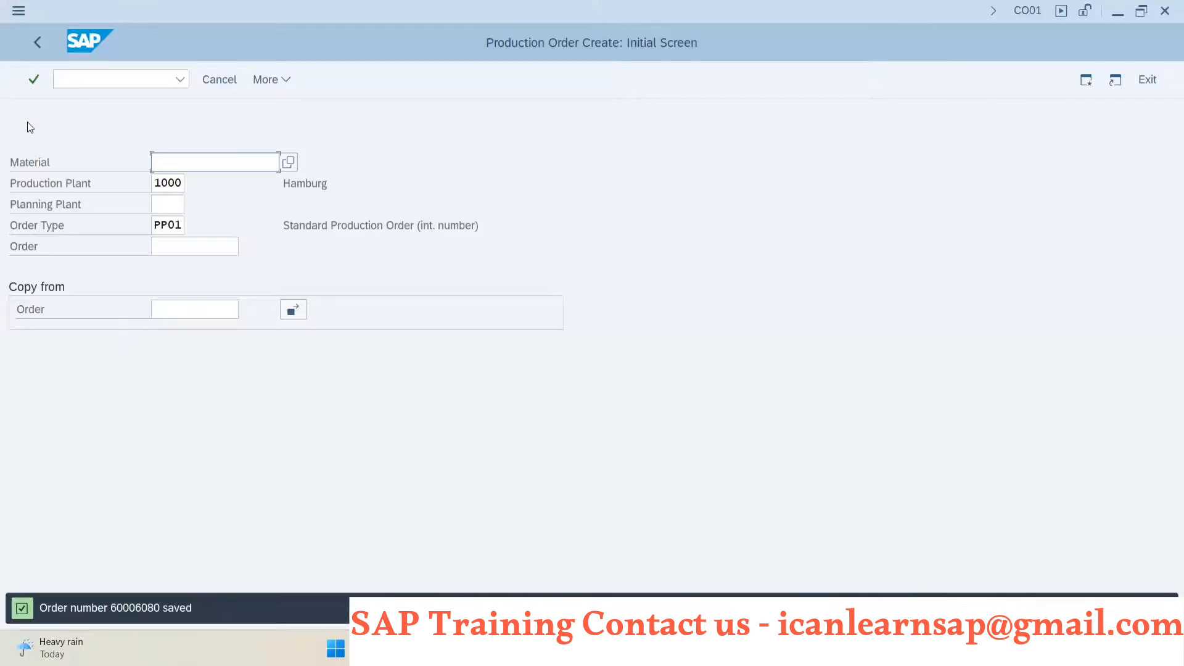
{"action": "type", "text": "/n"}
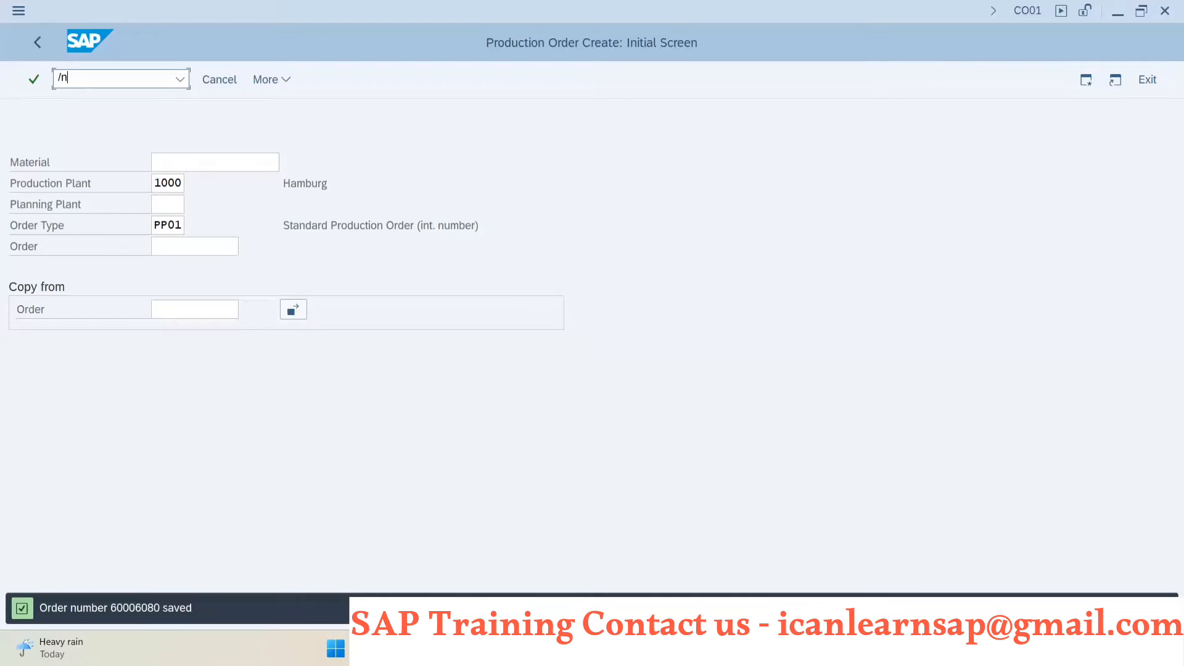
{"action": "type", "text": "cohv"}
{"action": "key", "text": "Return"}
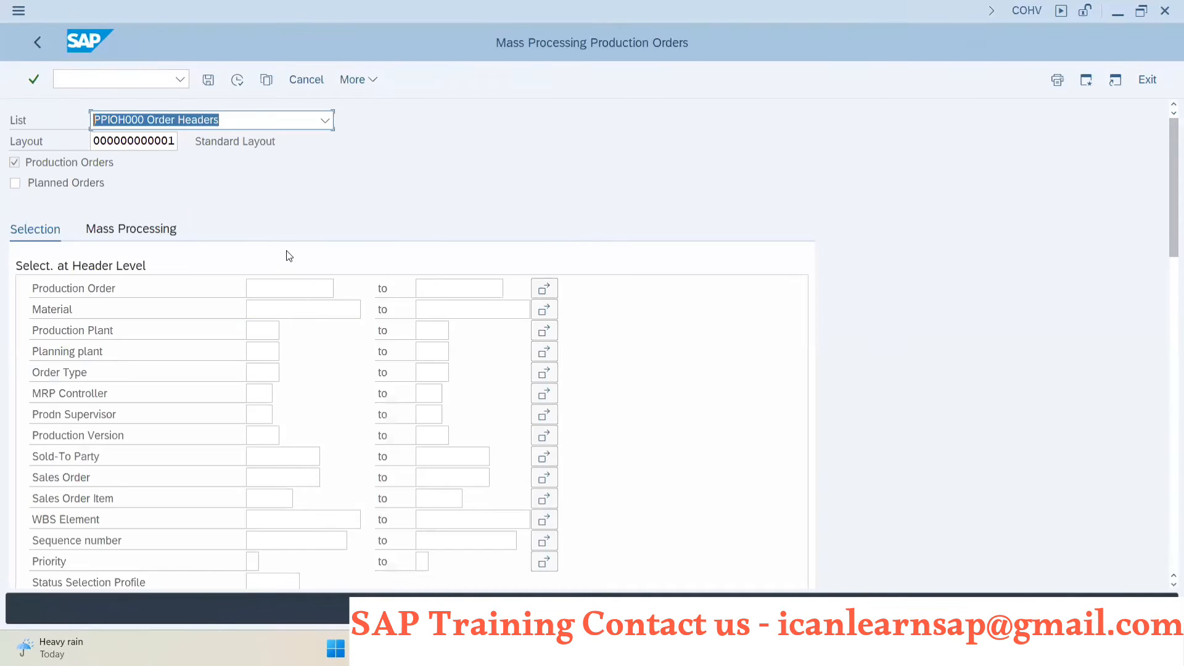
- Set the mass processing selection to material JCB - B16 and production plant 1000, restricted to planned orders only
{"action": "left_click", "coordinate": [268, 310]}
{"action": "type", "text": "jac"}
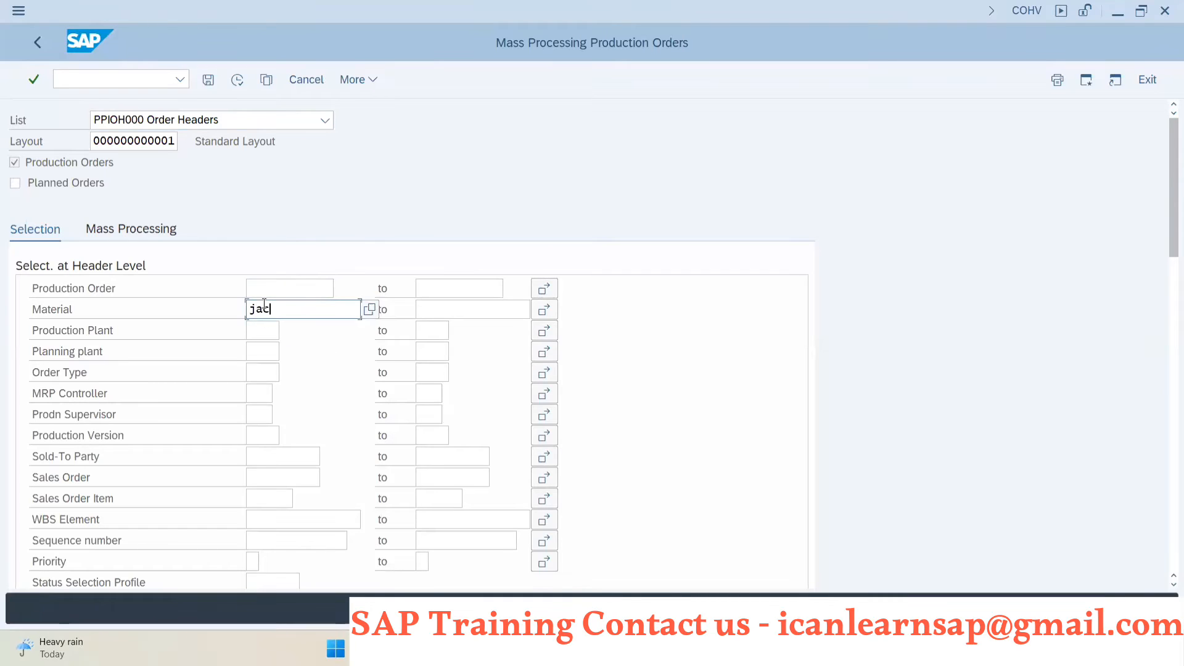
{"action": "type", "text": "="}
{"action": "key", "text": "BackSpace"}
{"action": "key", "text": "BackSpace"}
{"action": "key", "text": "BackSpace"}
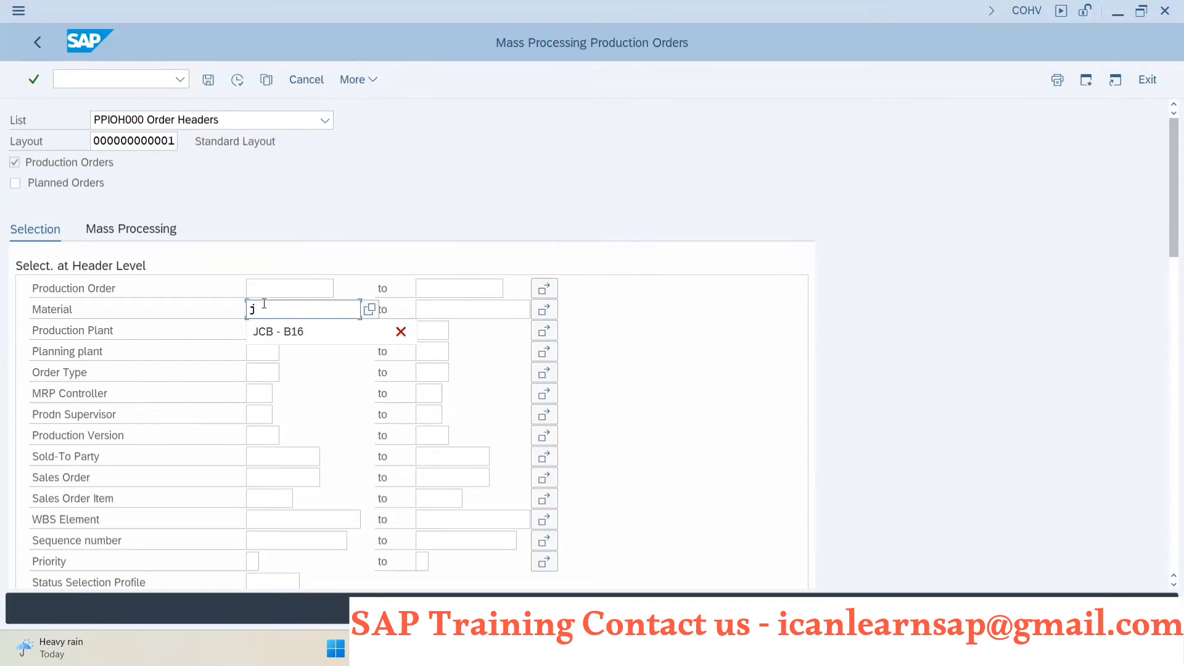
{"action": "left_click", "coordinate": [261, 331]}
{"action": "left_click", "coordinate": [265, 334]}
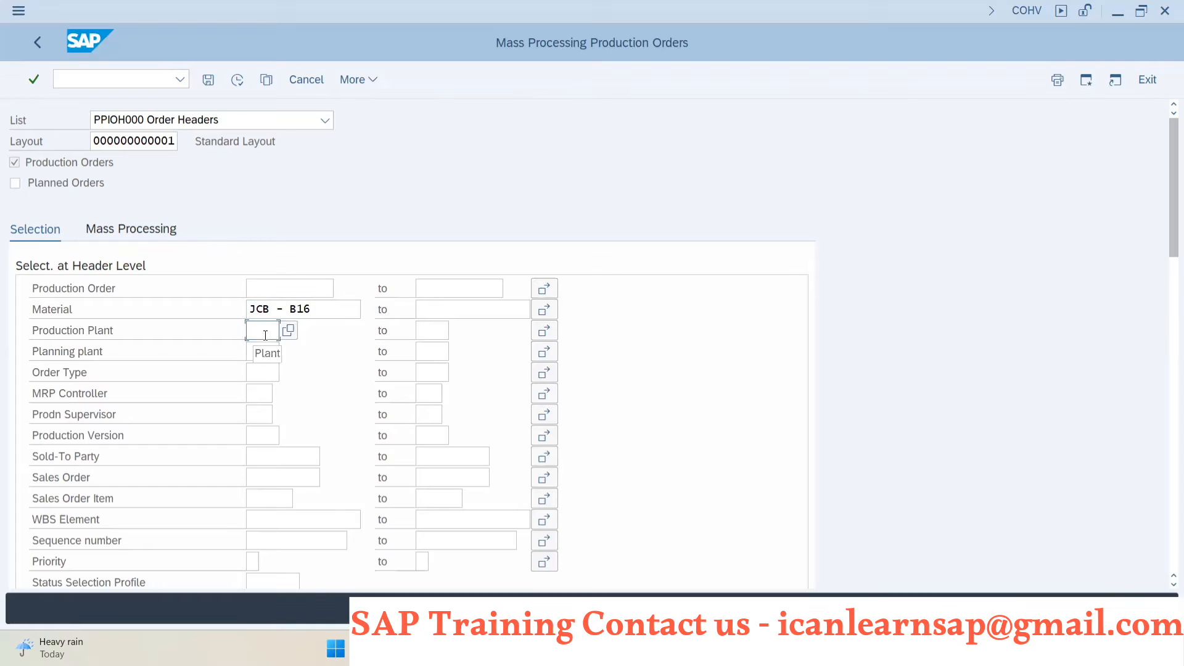
{"action": "type", "text": "1000"}
{"action": "left_click", "coordinate": [14, 183]}
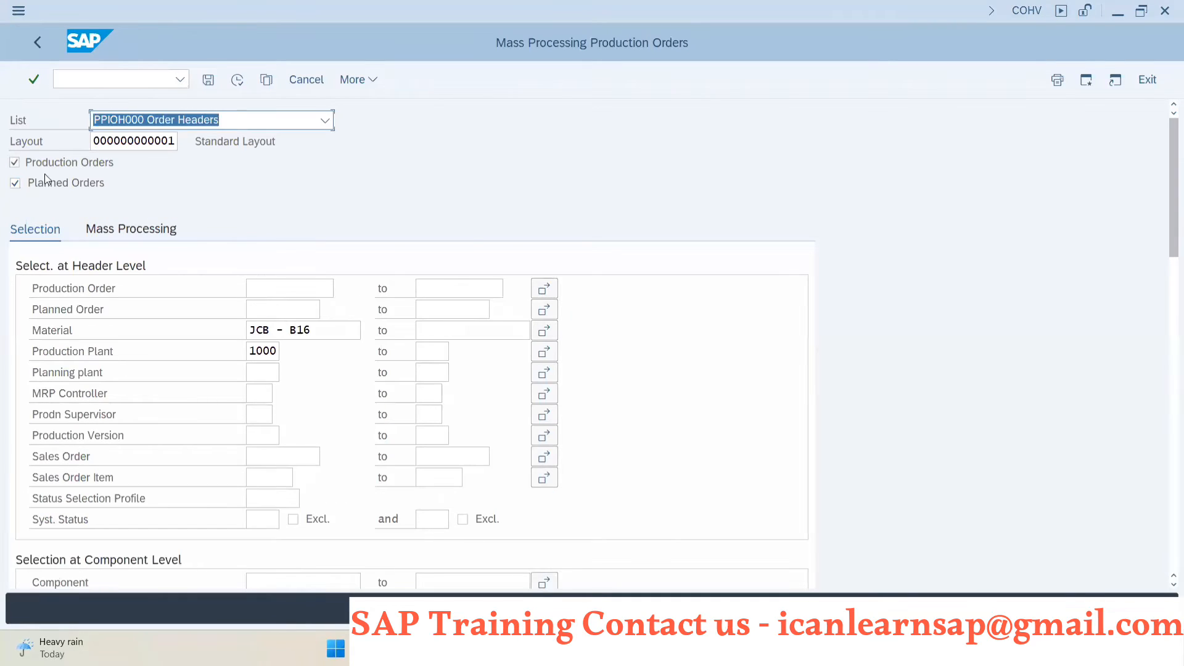
{"action": "left_click", "coordinate": [14, 163]}
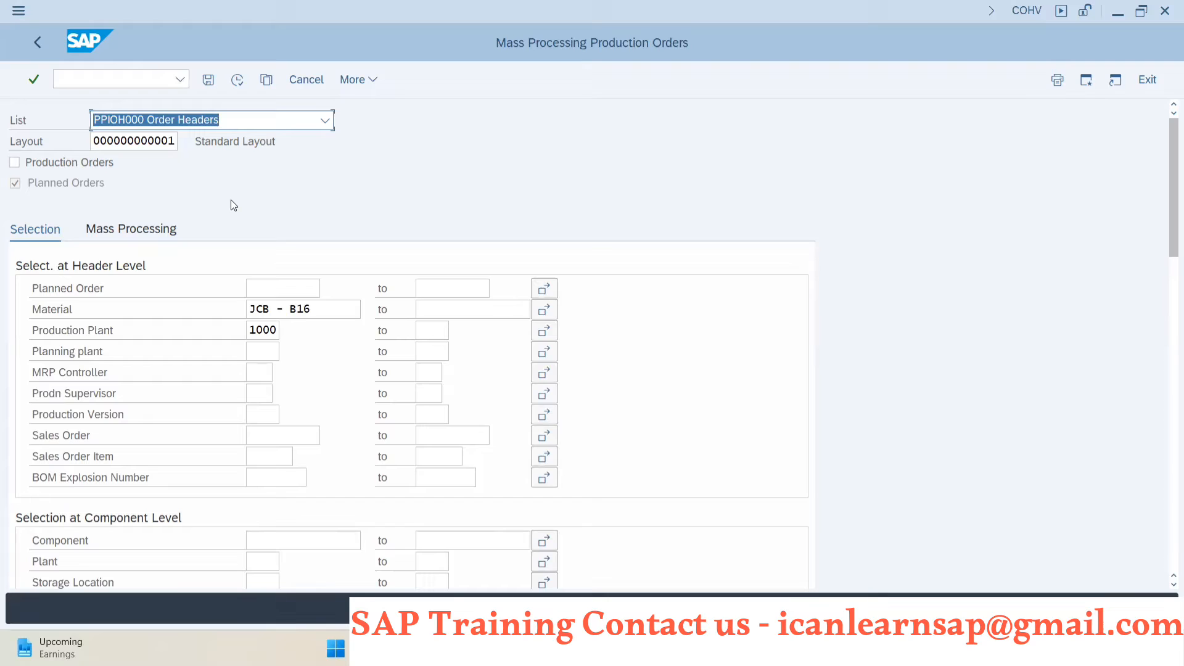
- Set the mass processing function to 210 Convert Planned Order and execute the selection
{"action": "left_click", "coordinate": [141, 231]}
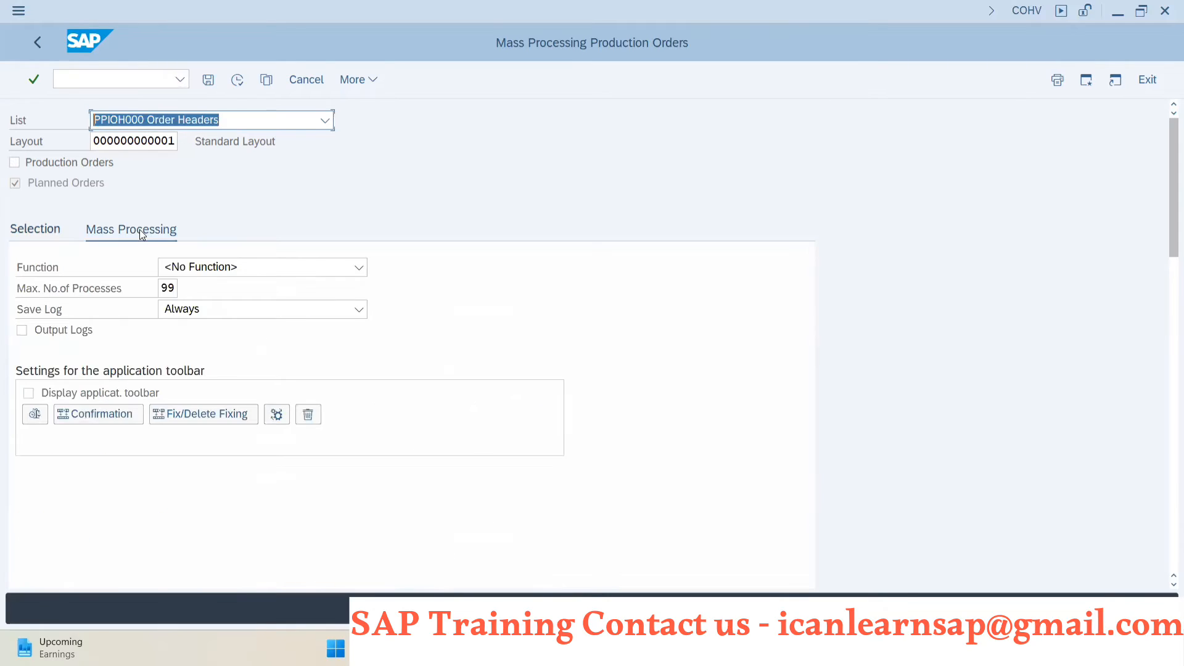
{"action": "left_click", "coordinate": [41, 233]}
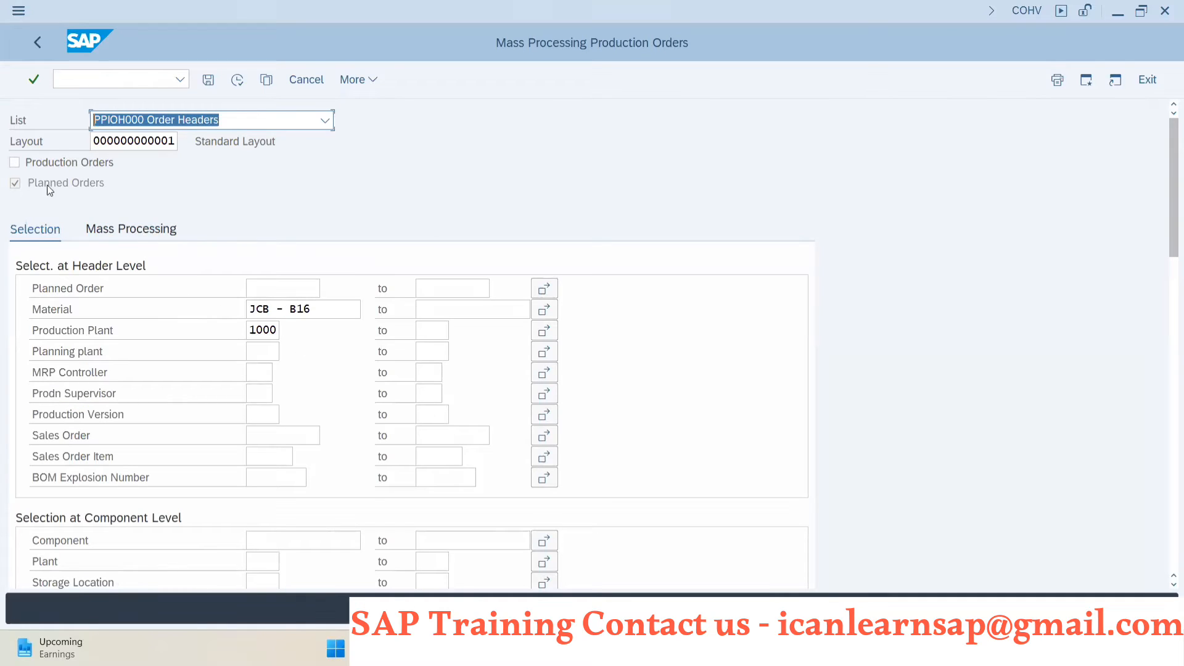
{"action": "left_click", "coordinate": [119, 233]}
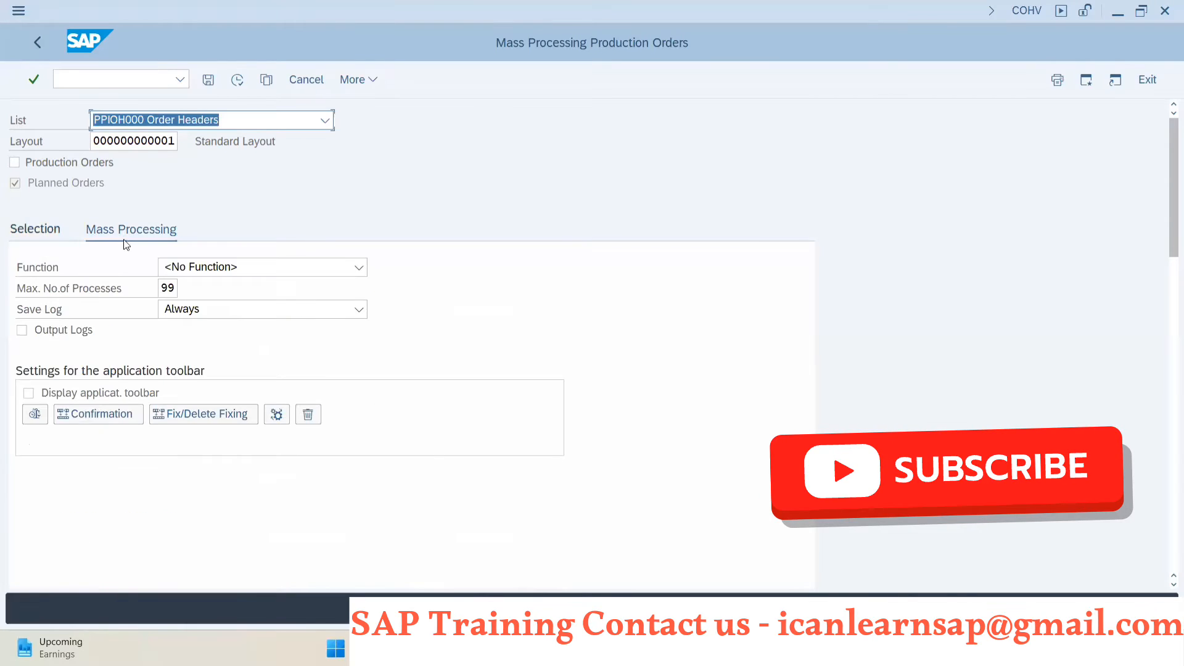
{"action": "left_click", "coordinate": [358, 266]}
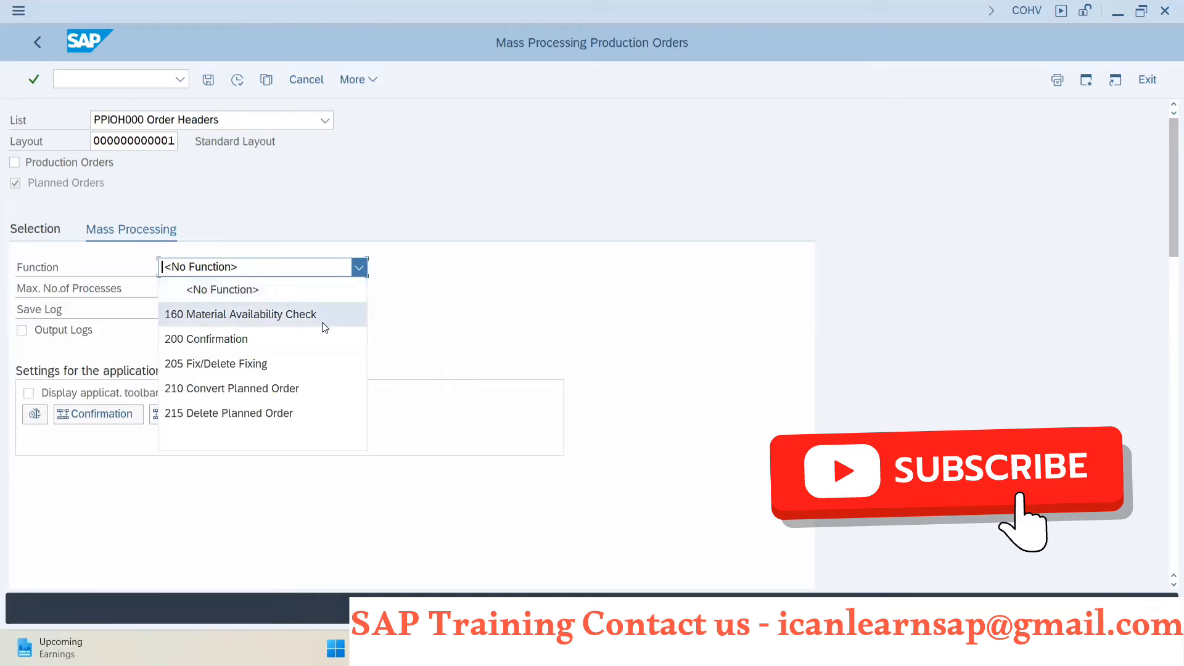
{"action": "left_click", "coordinate": [295, 390]}
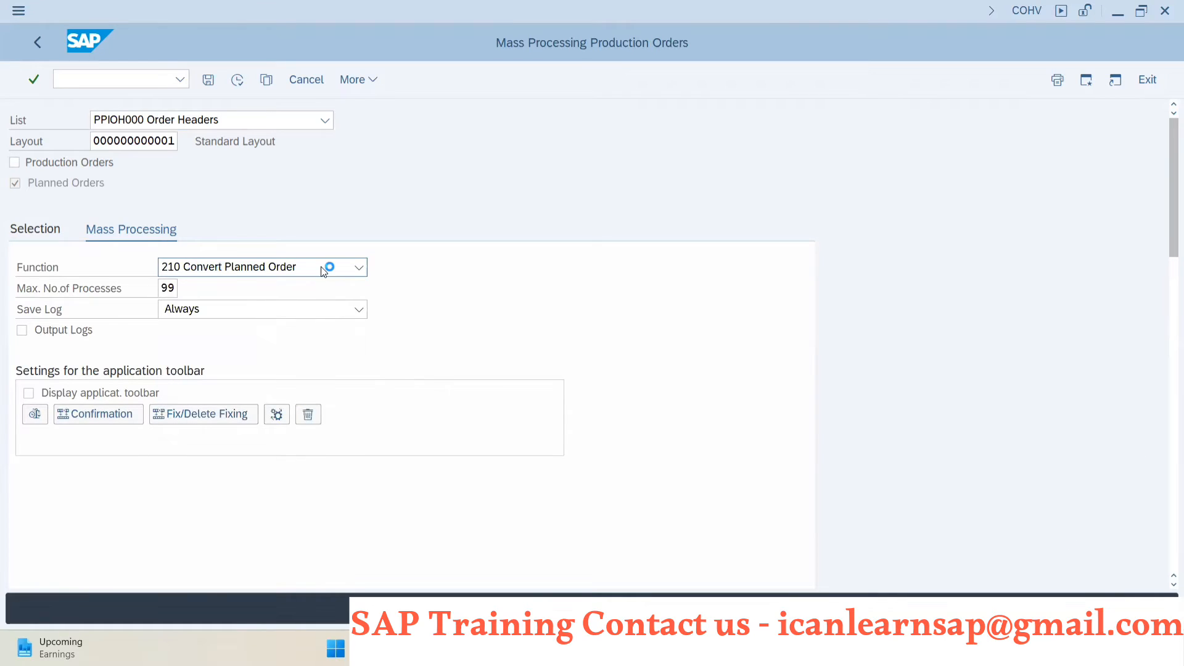
{"action": "left_click", "coordinate": [240, 79]}
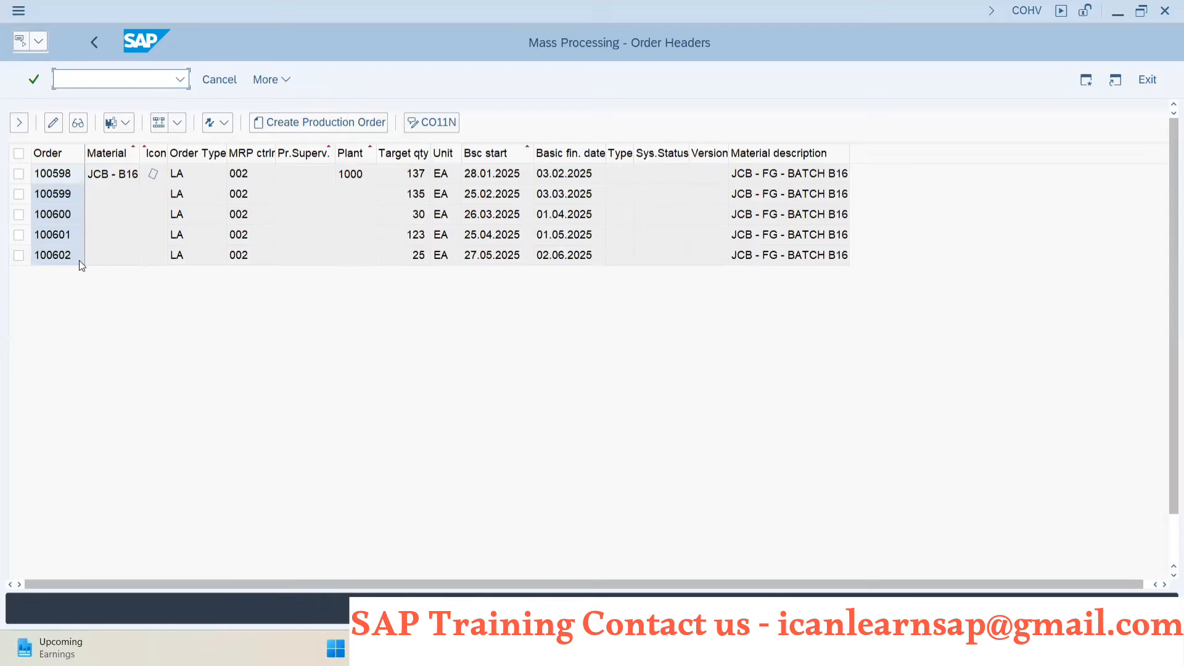
- Compare the planned orders in the mass processing list with those in the stock/requirements list for JCB - B16
{"action": "key", "text": "alt+Tab"}
{"action": "key", "text": "Tab"}
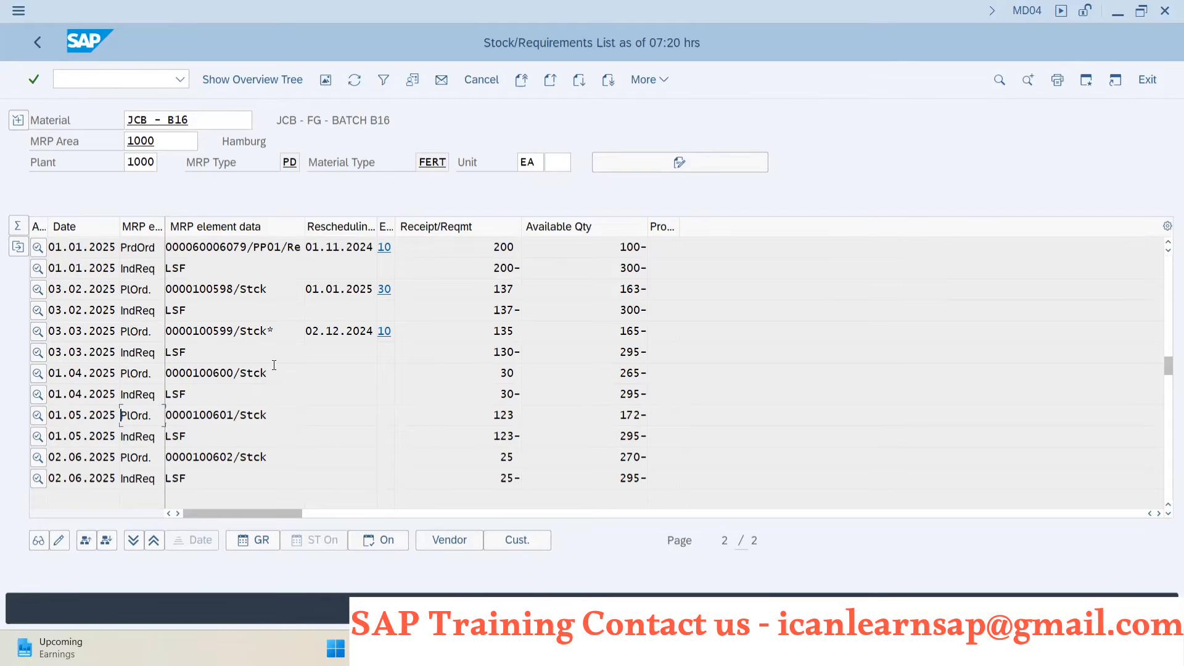
{"action": "key", "text": "alt+Tab"}
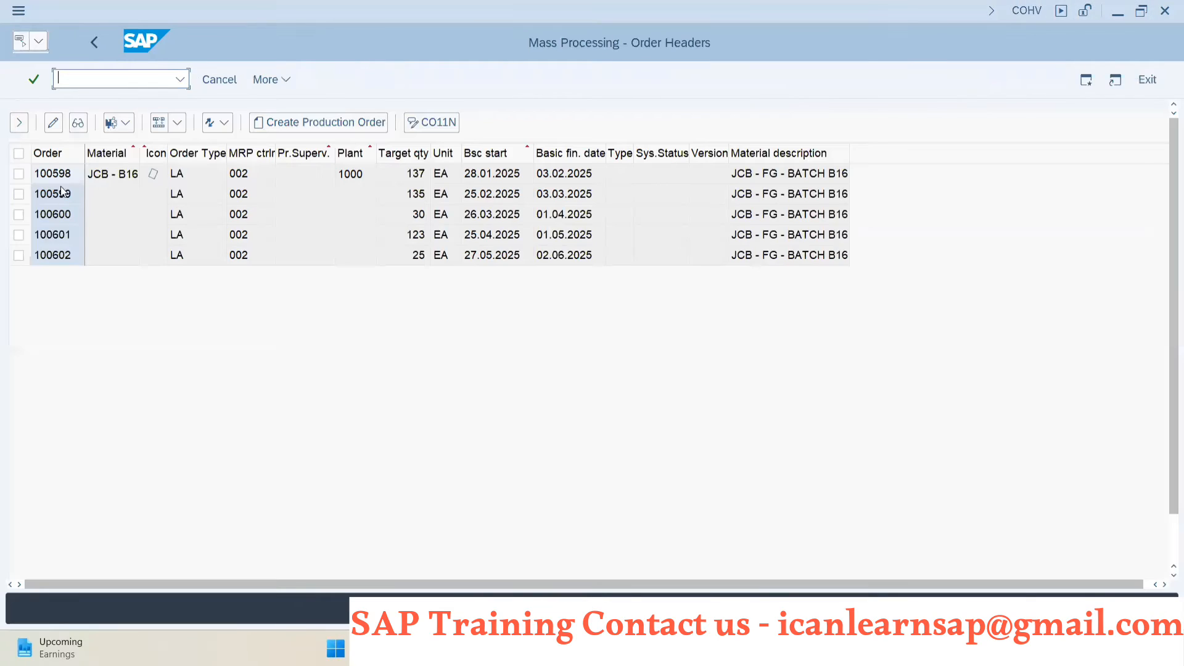
{"action": "key", "text": "alt+Tab"}
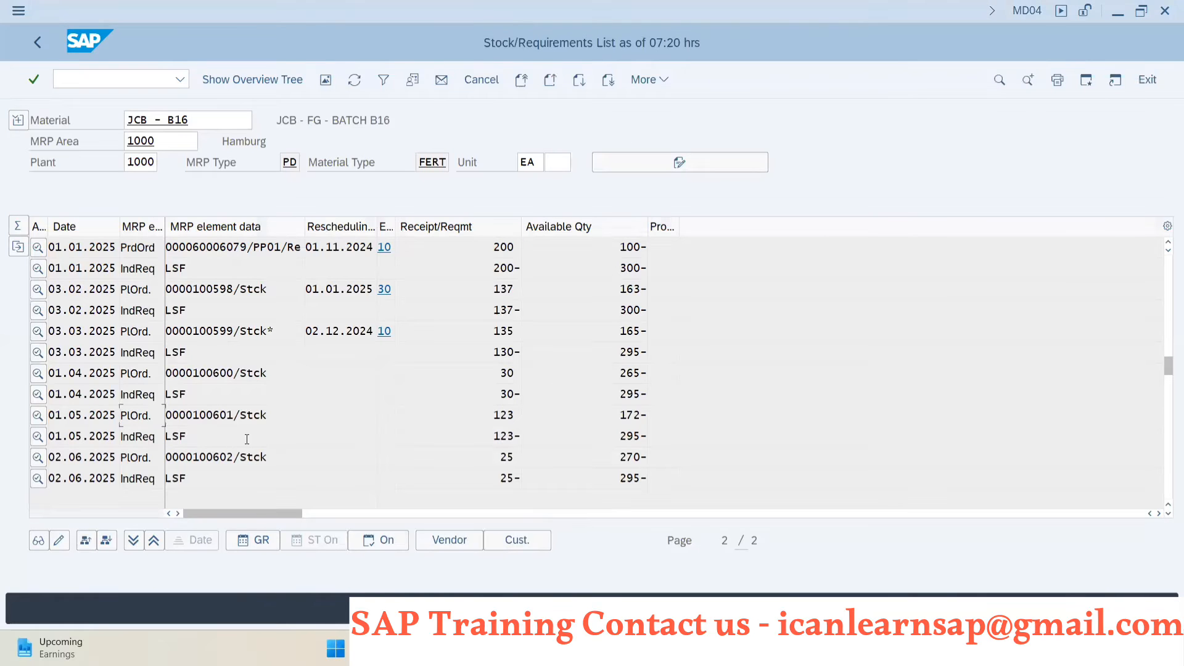
{"action": "key", "text": "alt+Tab"}
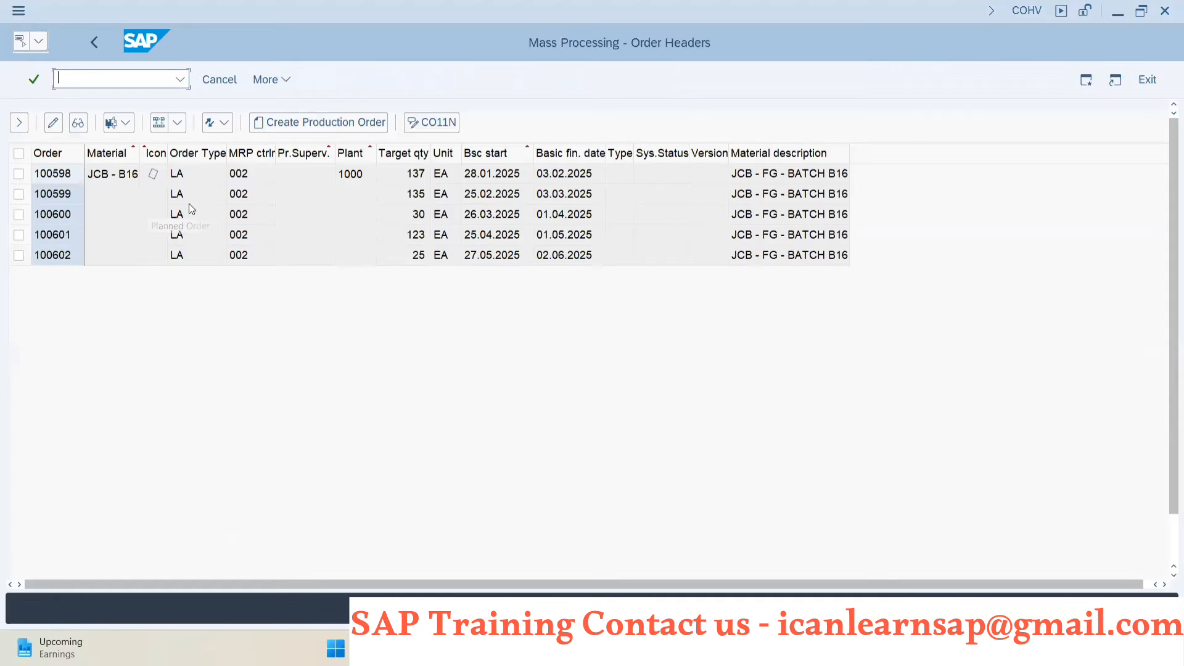
- Select all listed planned orders for JCB - B16 and execute the Convert Planned Order function on them
{"action": "left_click", "coordinate": [20, 152]}
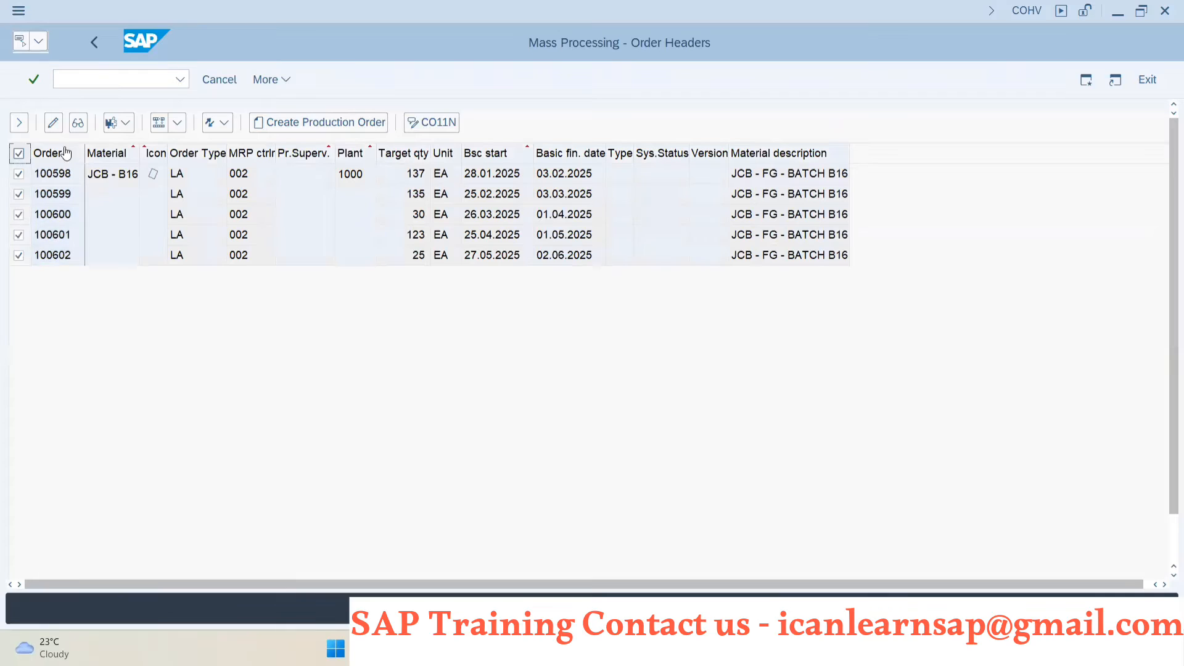
{"action": "left_click", "coordinate": [177, 122]}
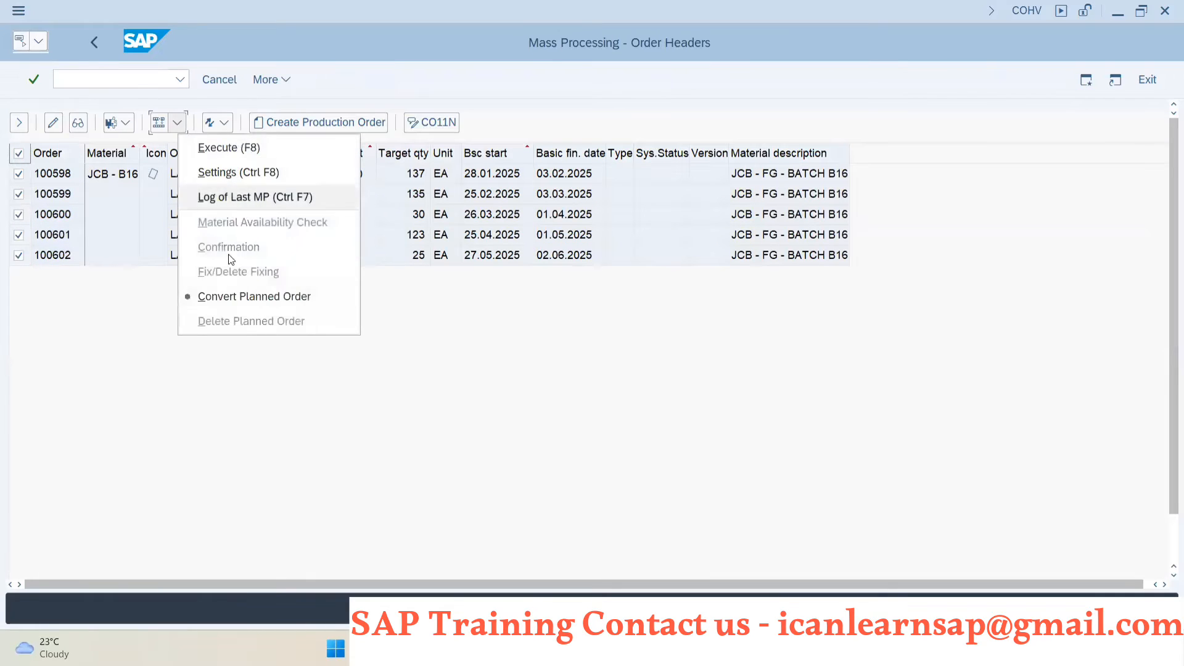
{"action": "left_click", "coordinate": [256, 298]}
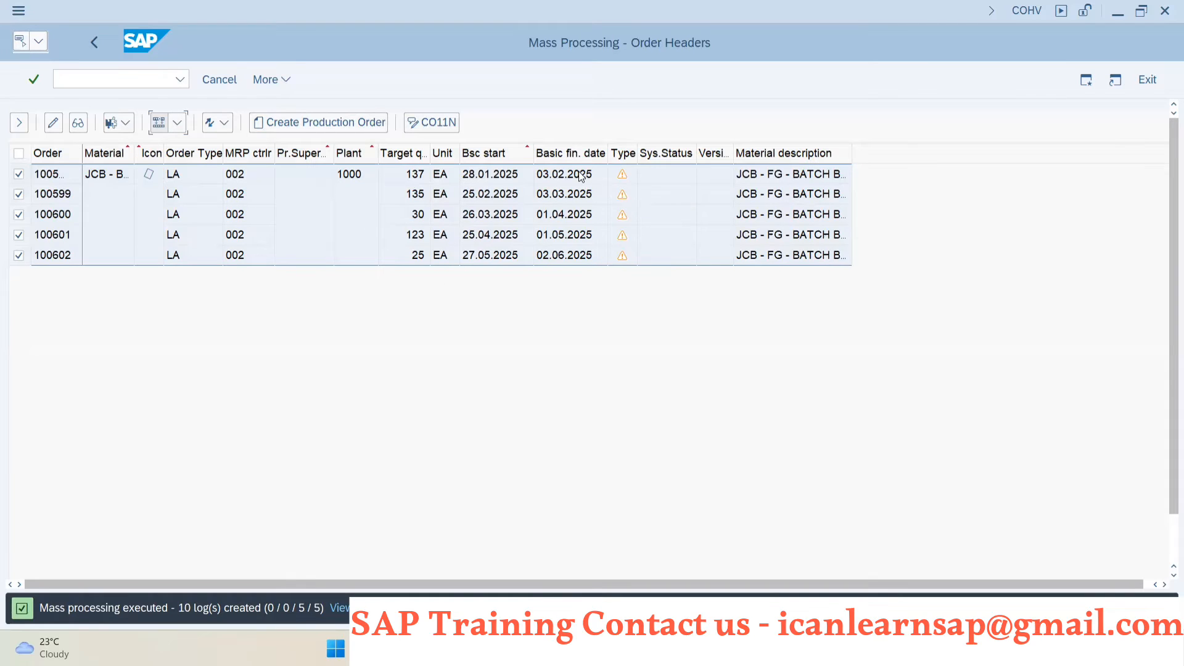
{"action": "key", "text": "Return"}
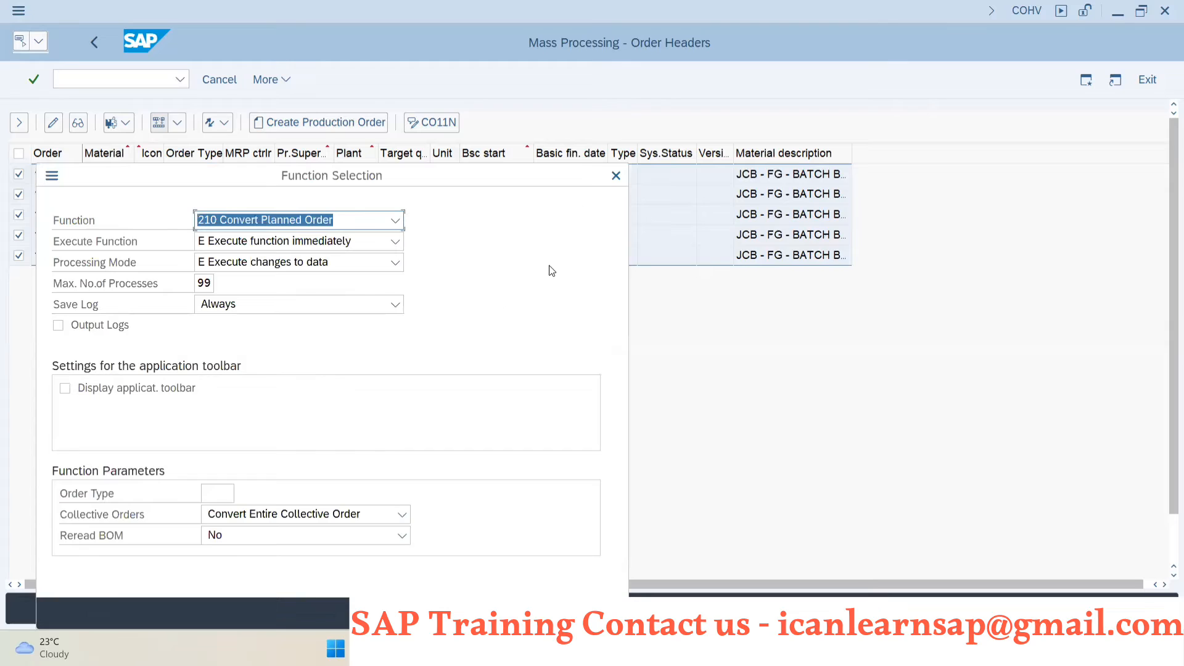
{"action": "left_click", "coordinate": [548, 613]}
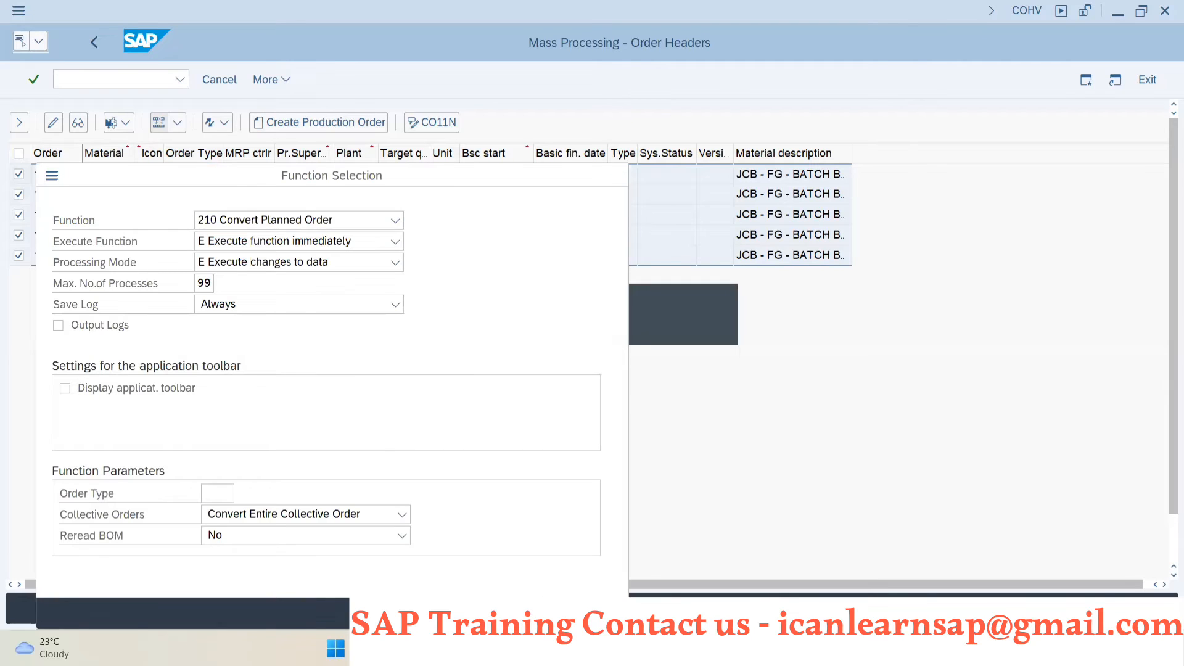
{"action": "left_click", "coordinate": [624, 178]}
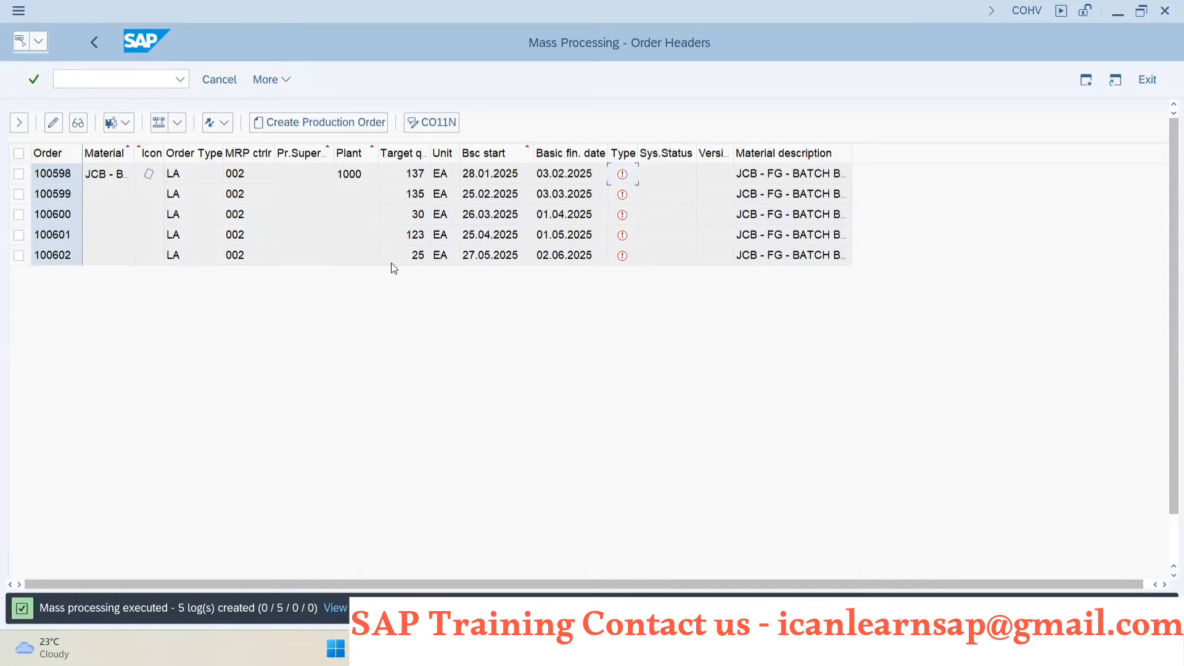
- Select the material number in the stock/requirements list, open a new SAP session and start transaction CS02
{"action": "key", "text": "alt+Tab"}
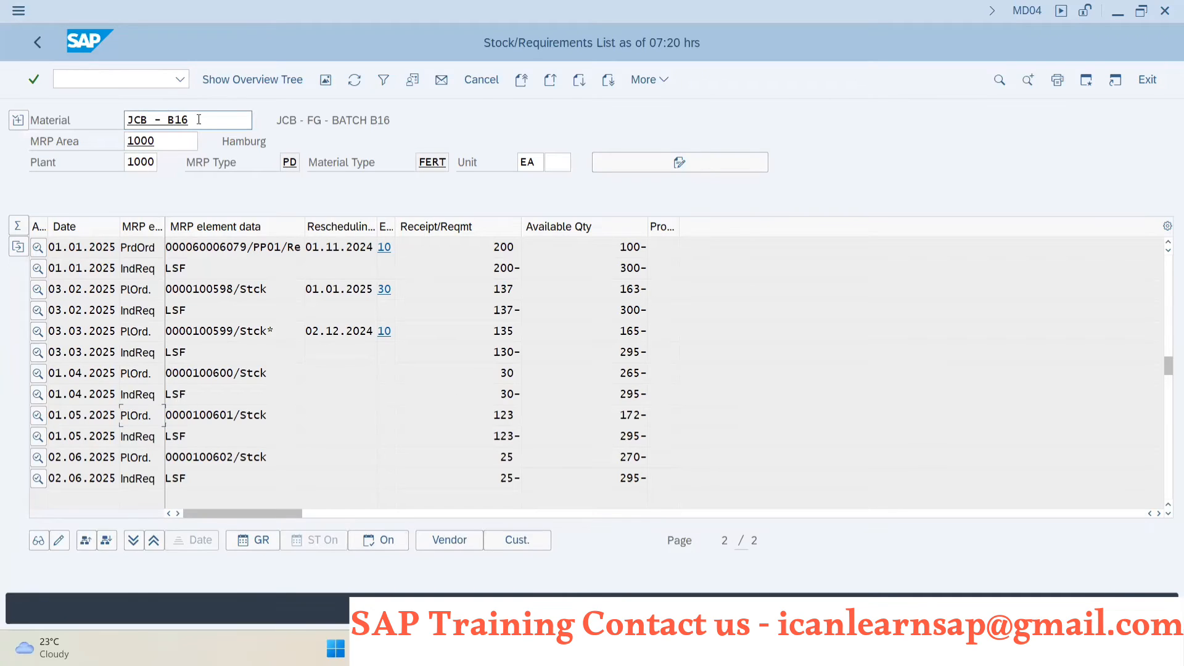
{"action": "left_click_drag", "start_coordinate": [197, 121], "coordinate": [104, 120]}
{"action": "left_click", "coordinate": [91, 80]}
{"action": "key", "text": "ctrl+n"}
{"action": "type", "text": "cs01"}
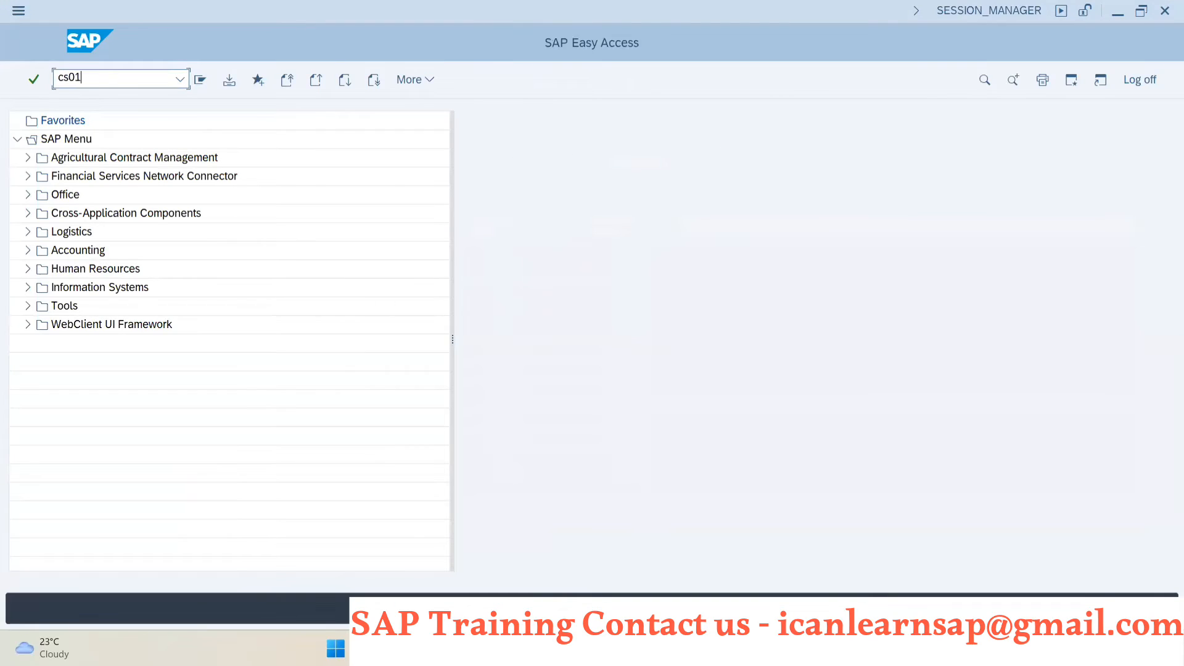
{"action": "key", "text": "Return"}
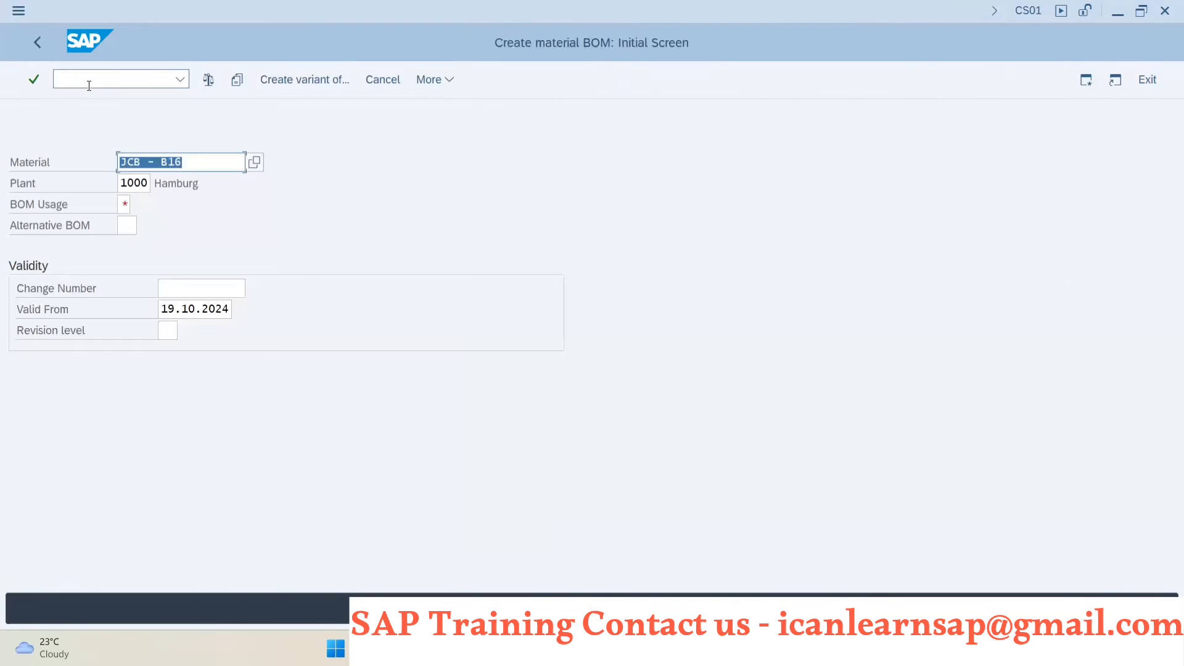
{"action": "left_click", "coordinate": [90, 86]}
{"action": "type", "text": "/ncs02"}
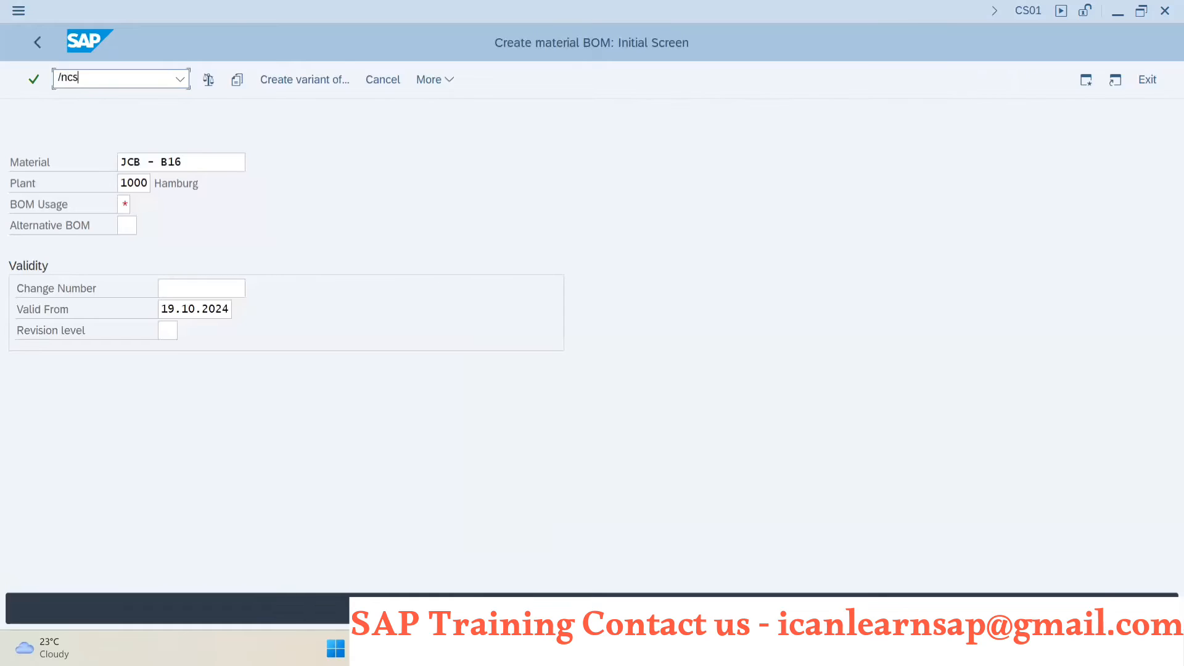
{"action": "key", "text": "Return"}
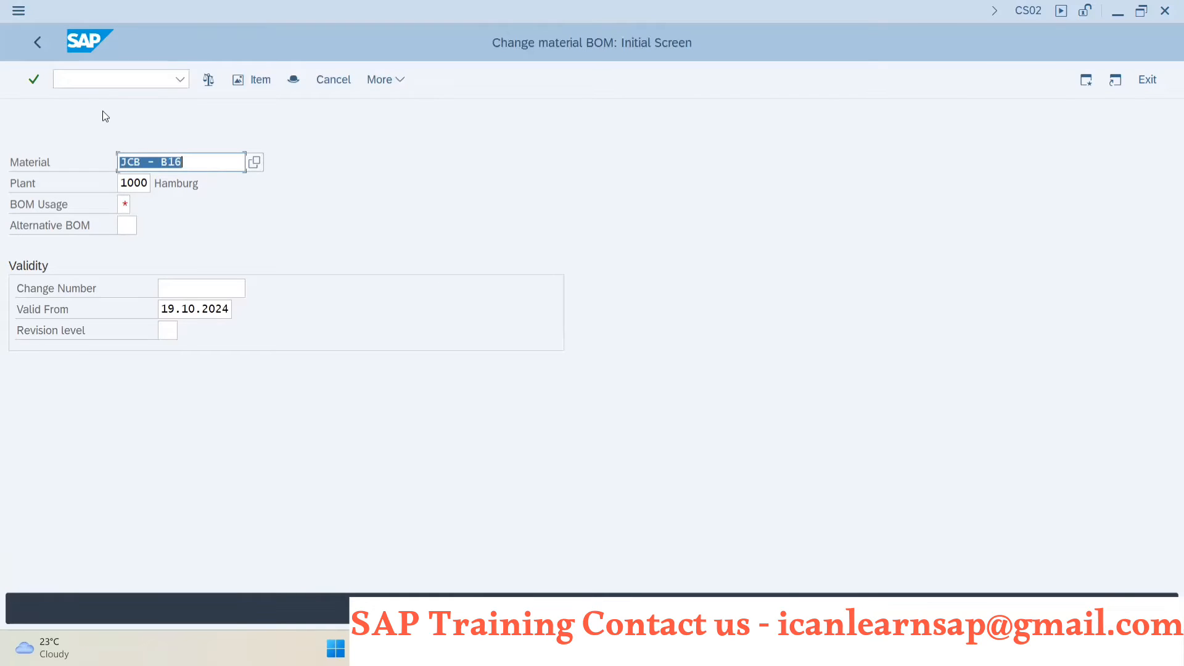
- Open the JCB - B16 material BOM for changing with BOM usage 1 and alternative BOM 1
{"action": "left_click", "coordinate": [123, 204]}
{"action": "type", "text": "1"}
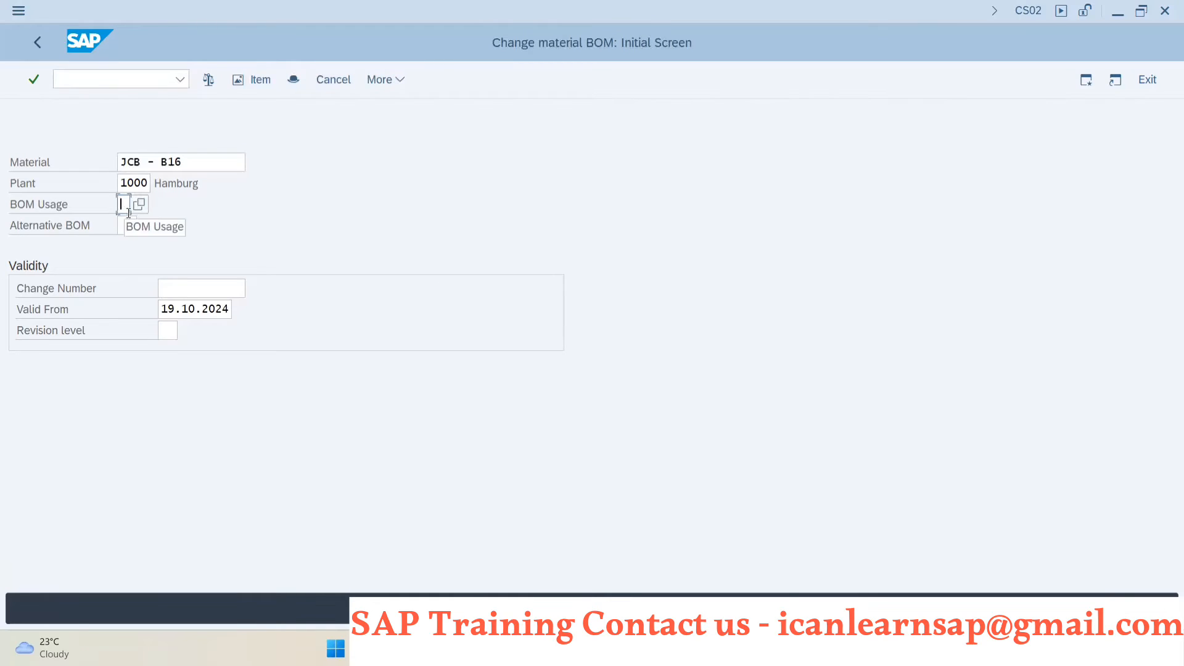
{"action": "left_click", "coordinate": [127, 225]}
{"action": "type", "text": "1"}
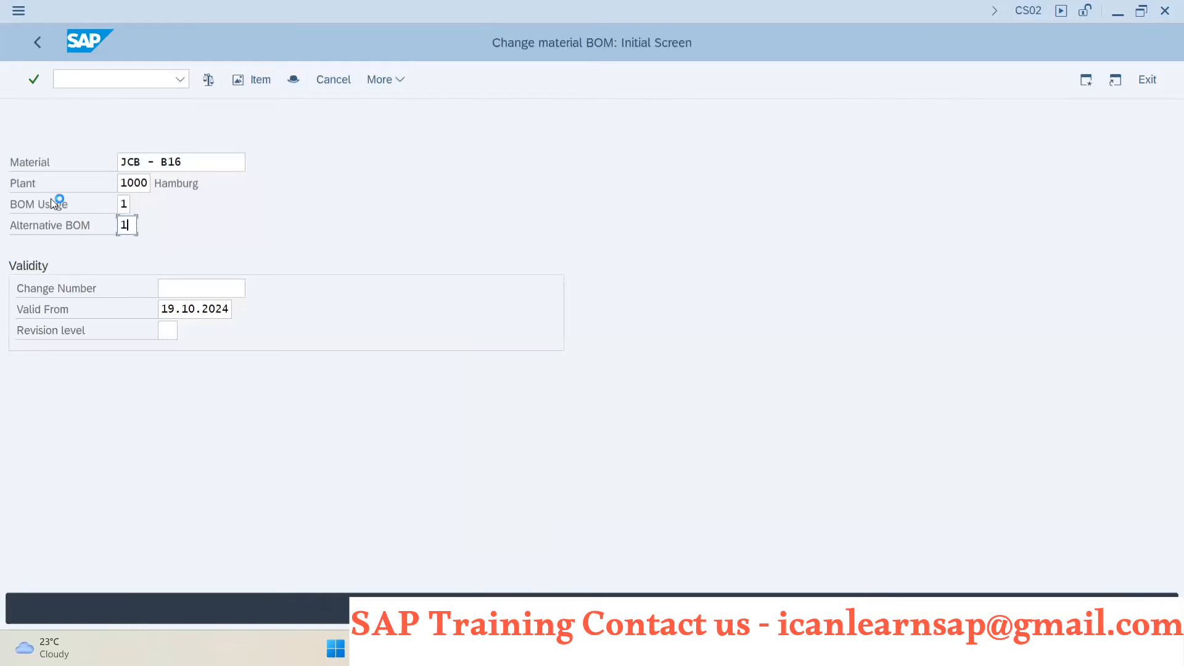
{"action": "key", "text": "Return"}
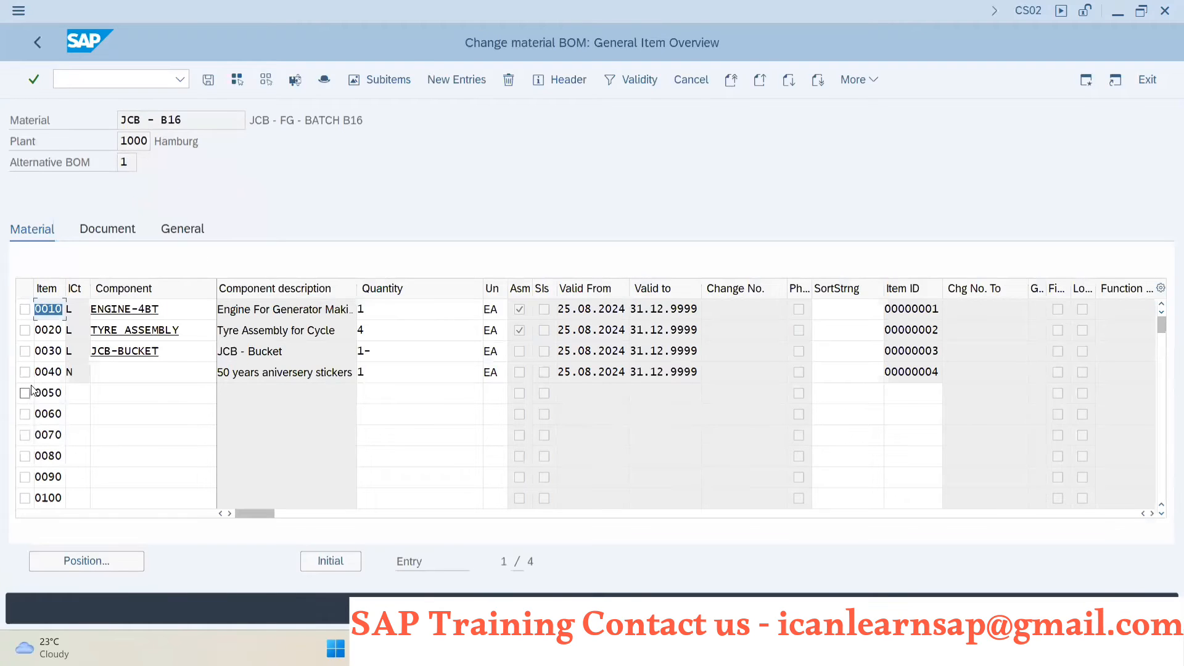
- Delete item 0040, the 50 years anniversary stickers, from the BOM and save the BOM
{"action": "left_click", "coordinate": [25, 372]}
{"action": "left_click", "coordinate": [514, 83]}
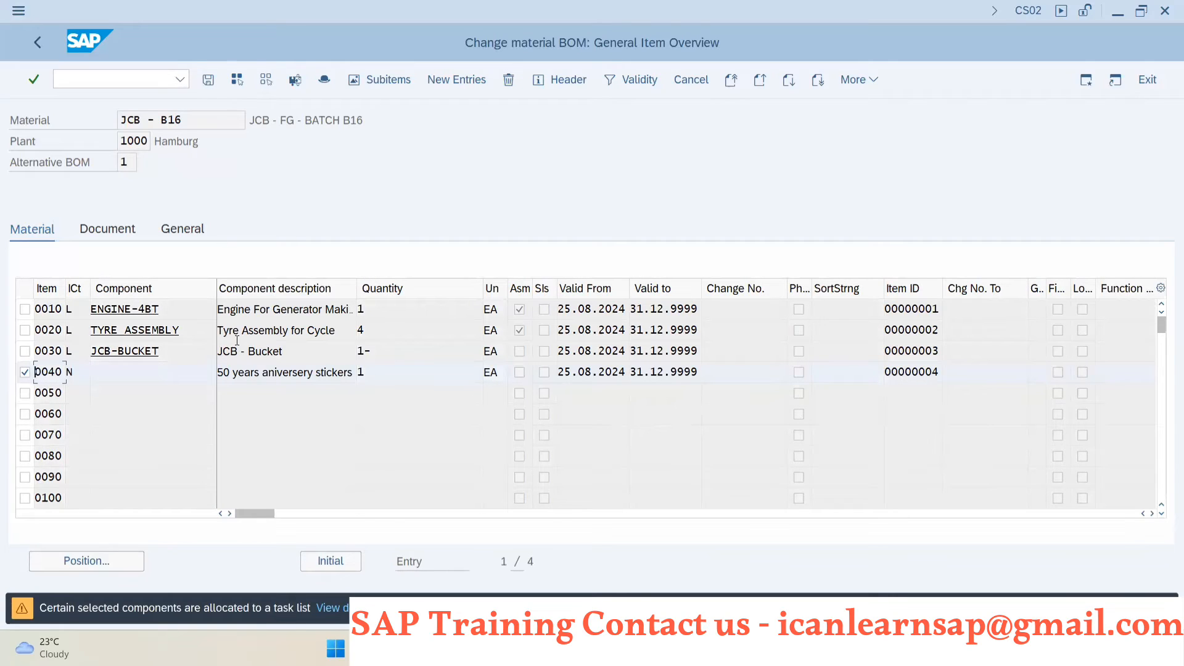
{"action": "left_click", "coordinate": [209, 80]}
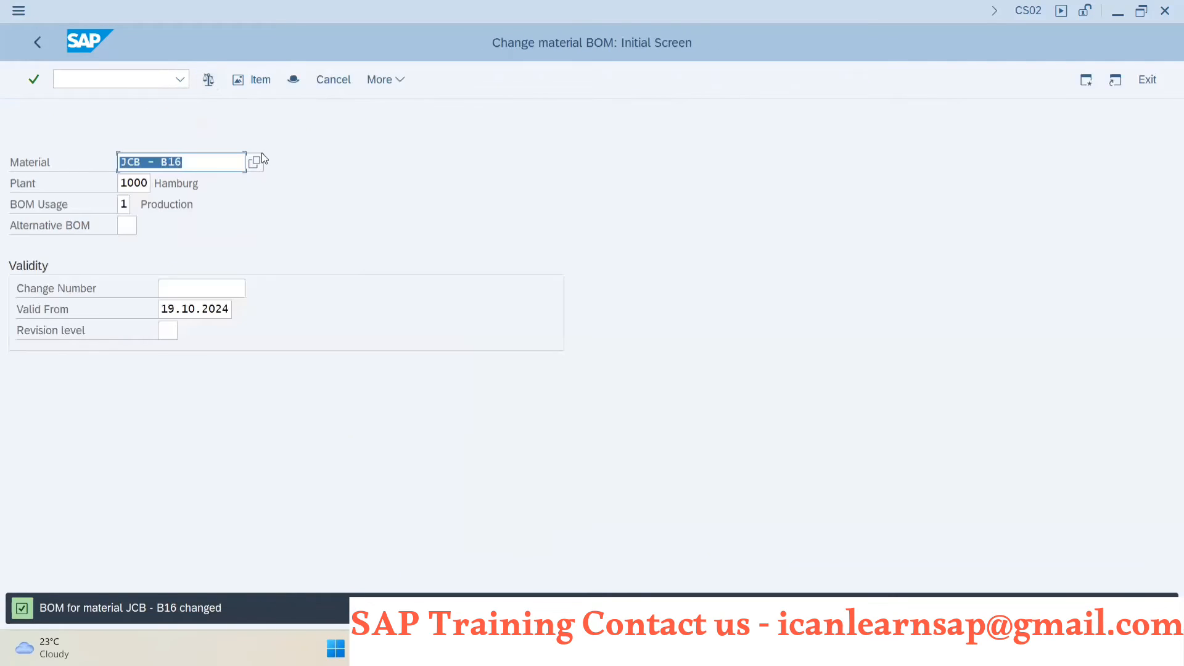
- Reopen alternative BOM 1 of material JCB - B16 in plant 1000 for changing
{"action": "key", "text": "Return"}
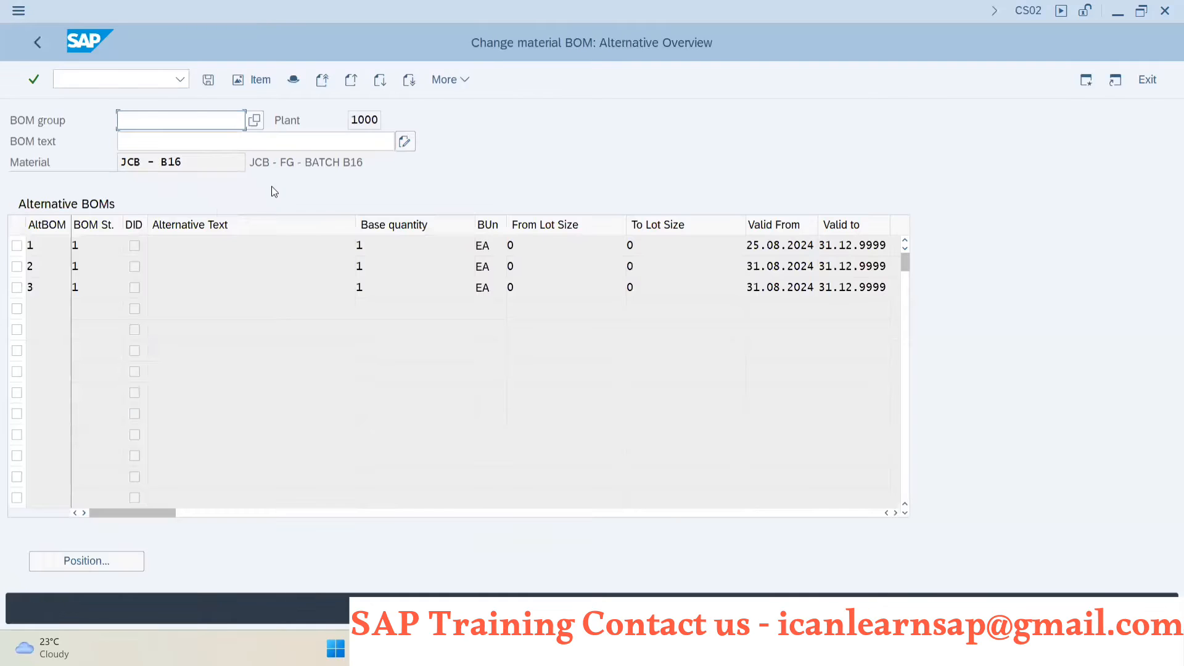
{"action": "left_click", "coordinate": [103, 248]}
{"action": "double_click", "coordinate": [102, 248]}
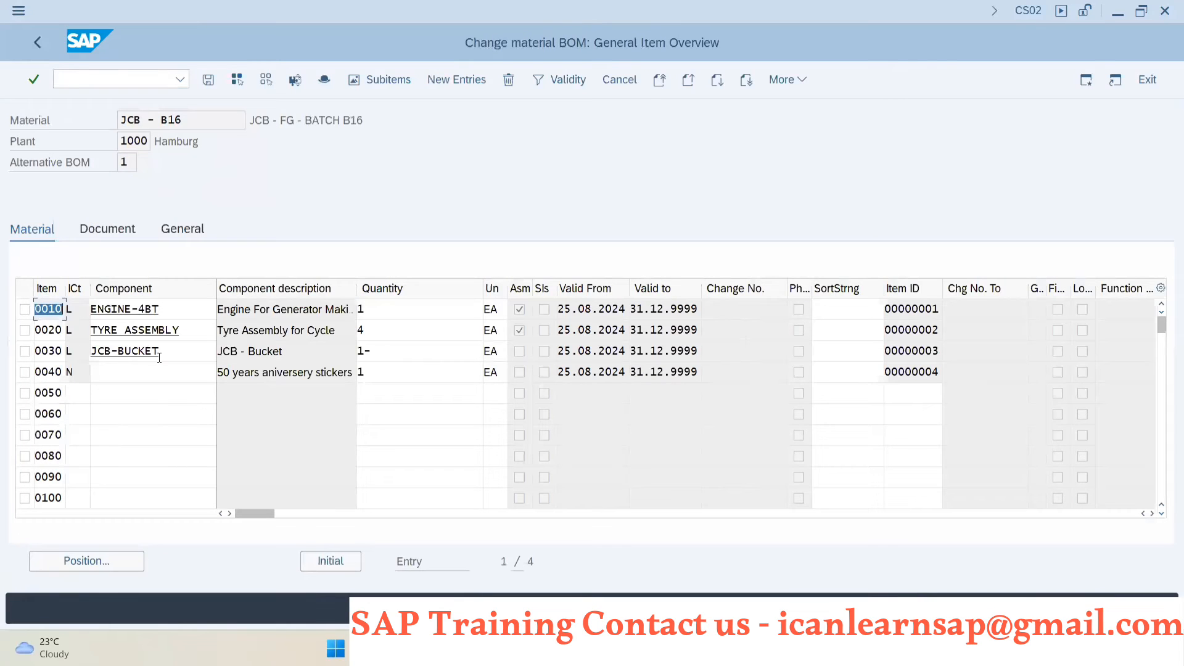
- Select text item 0040 with the anniversary stickers, confirm its deletion despite the task list allocation, and save the BOM
{"action": "left_click", "coordinate": [24, 373]}
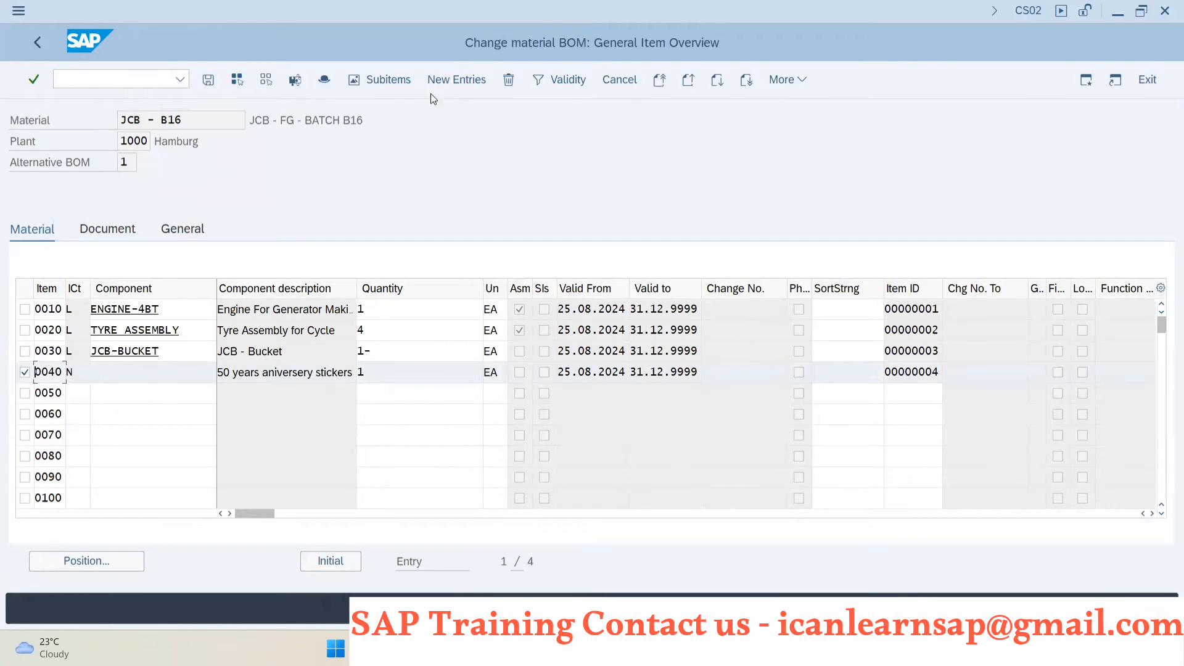
{"action": "left_click", "coordinate": [508, 80]}
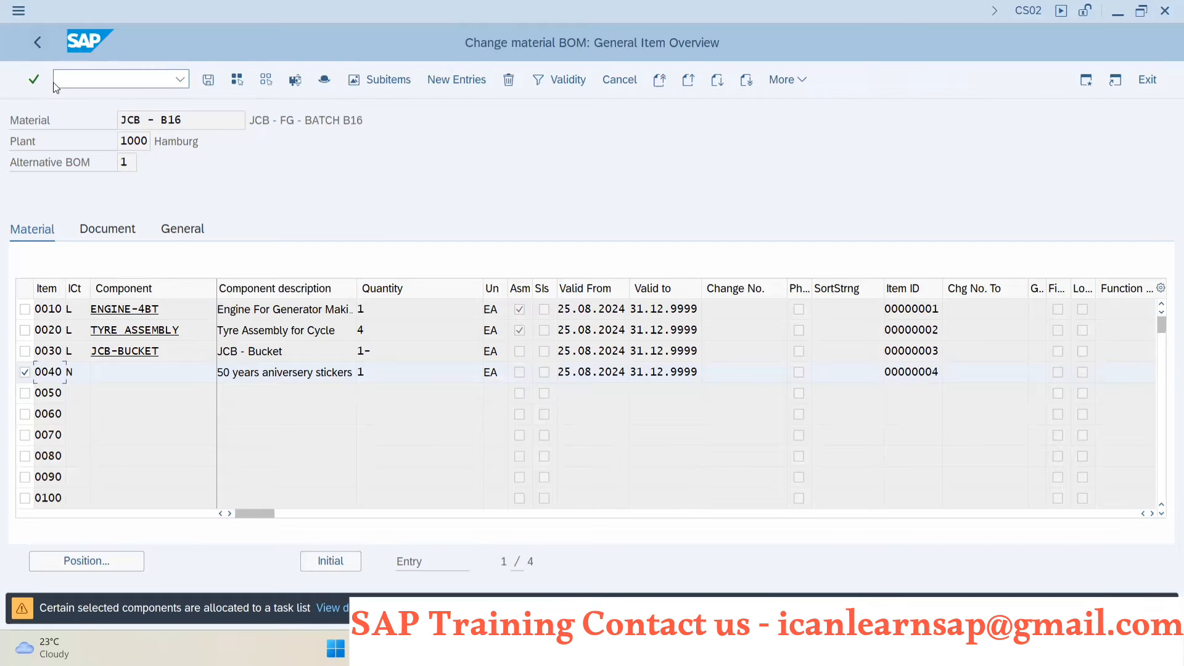
{"action": "key", "text": "Return"}
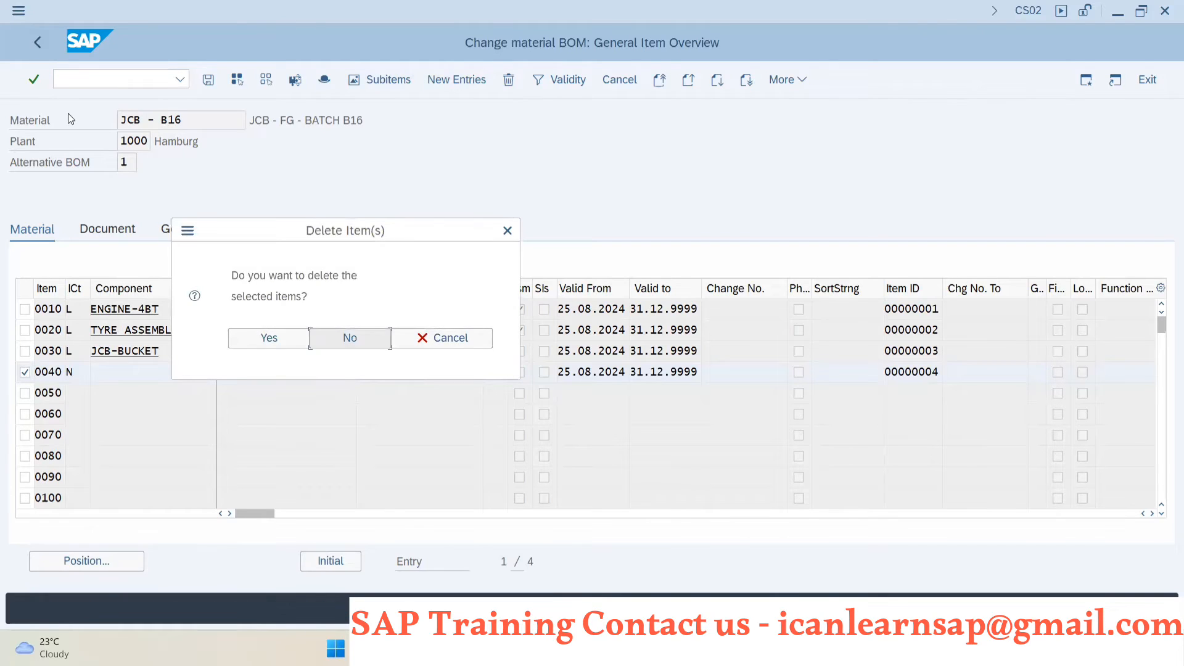
{"action": "left_click", "coordinate": [252, 333]}
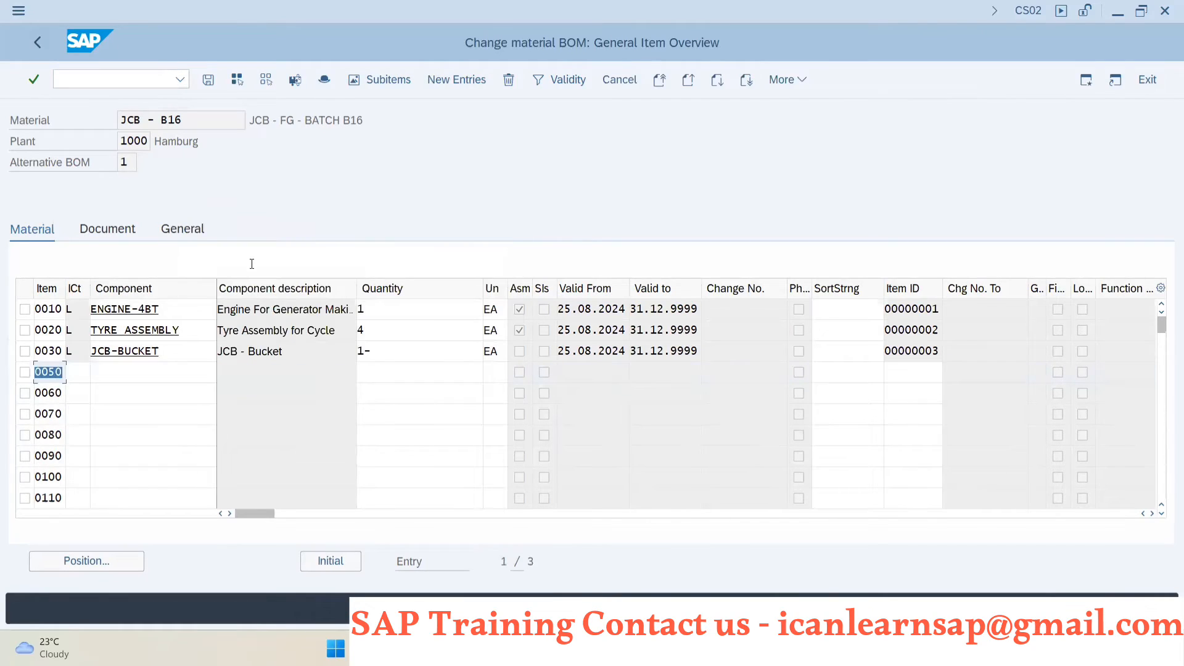
{"action": "left_click", "coordinate": [214, 82]}
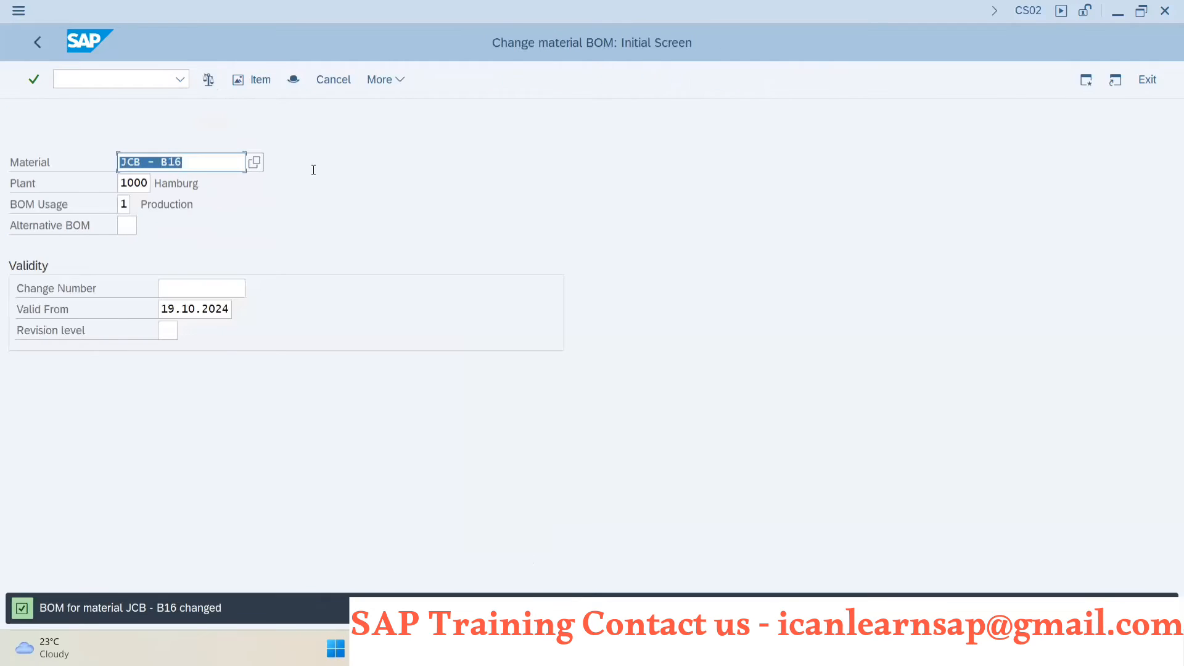
- Copy the material number JCB - B16 and start transaction CA02 in the same session
{"action": "left_click_drag", "start_coordinate": [189, 154], "coordinate": [61, 149]}
{"action": "key", "text": "ctrl+c"}
{"action": "left_click", "coordinate": [70, 75]}
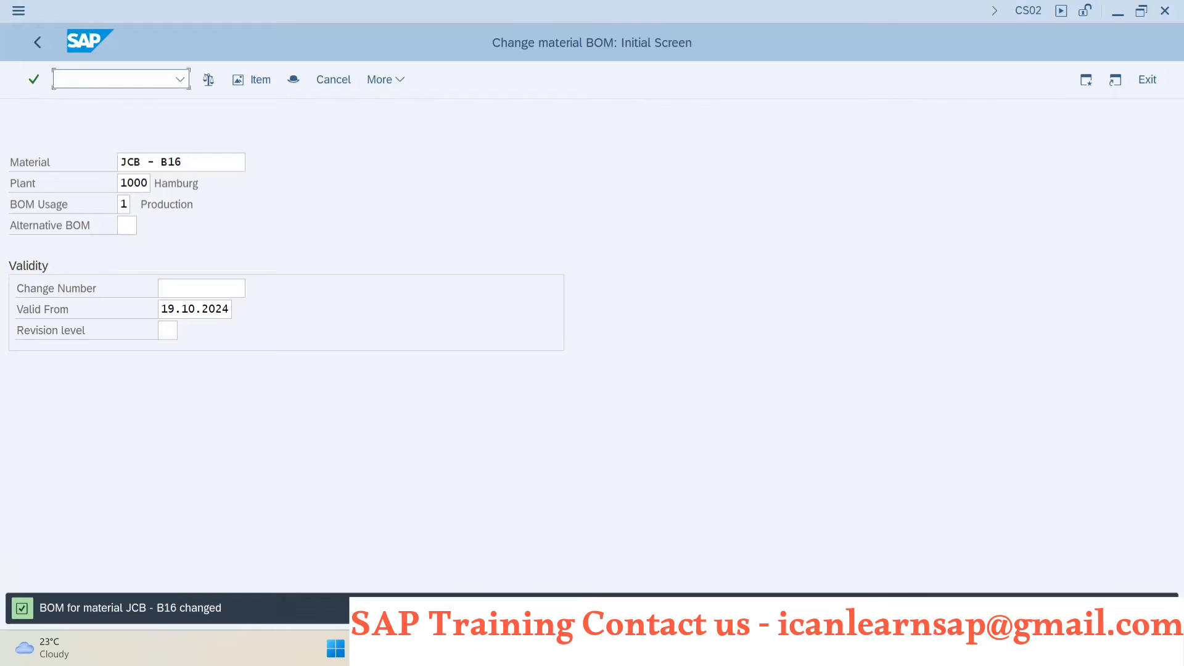
{"action": "type", "text": "/nca02"}
{"action": "key", "text": "Return"}
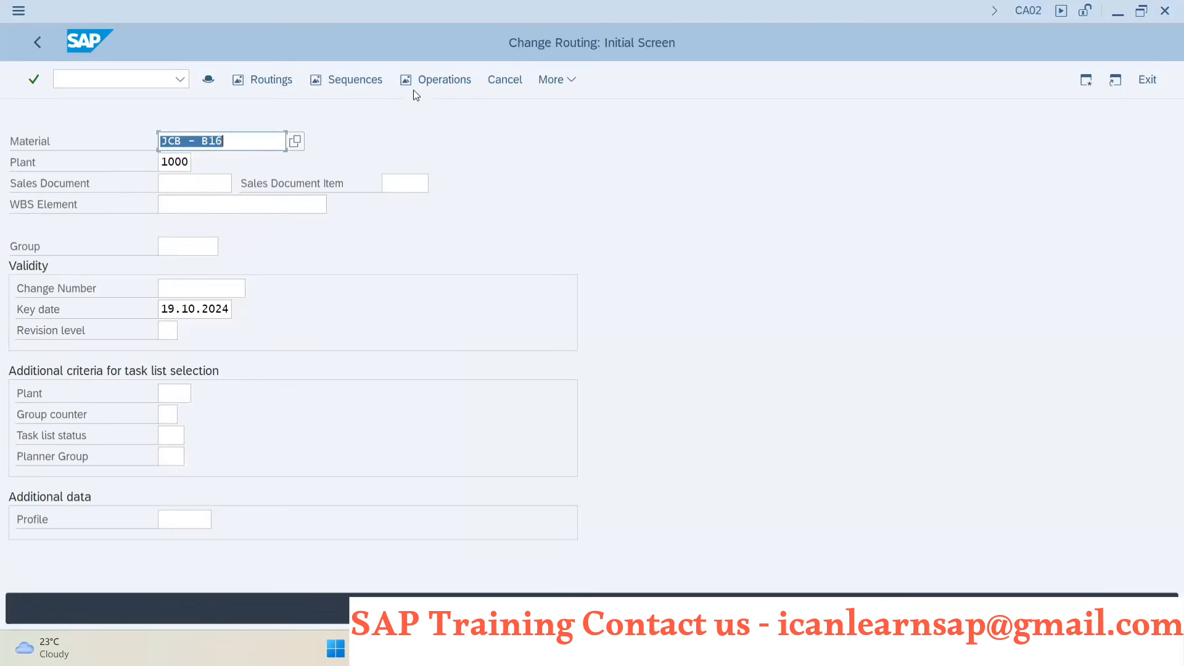
- Open the operation overview of routing group 50001741, group counter 1, for JCB - B16
{"action": "left_click", "coordinate": [437, 83]}
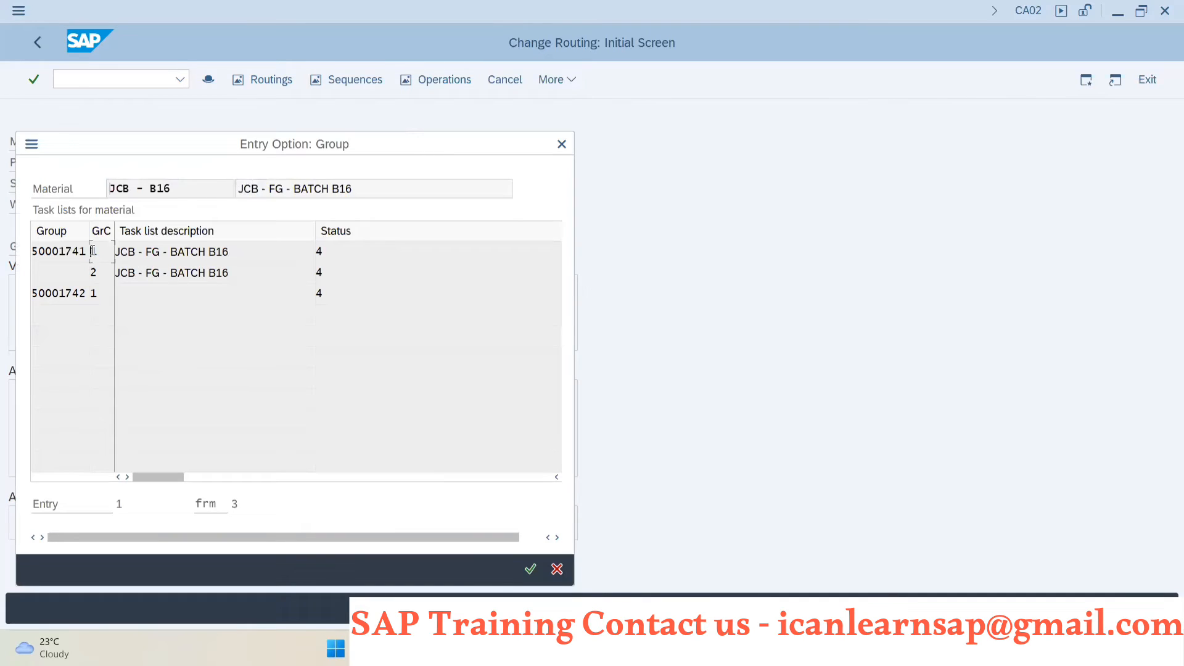
{"action": "double_click", "coordinate": [91, 251]}
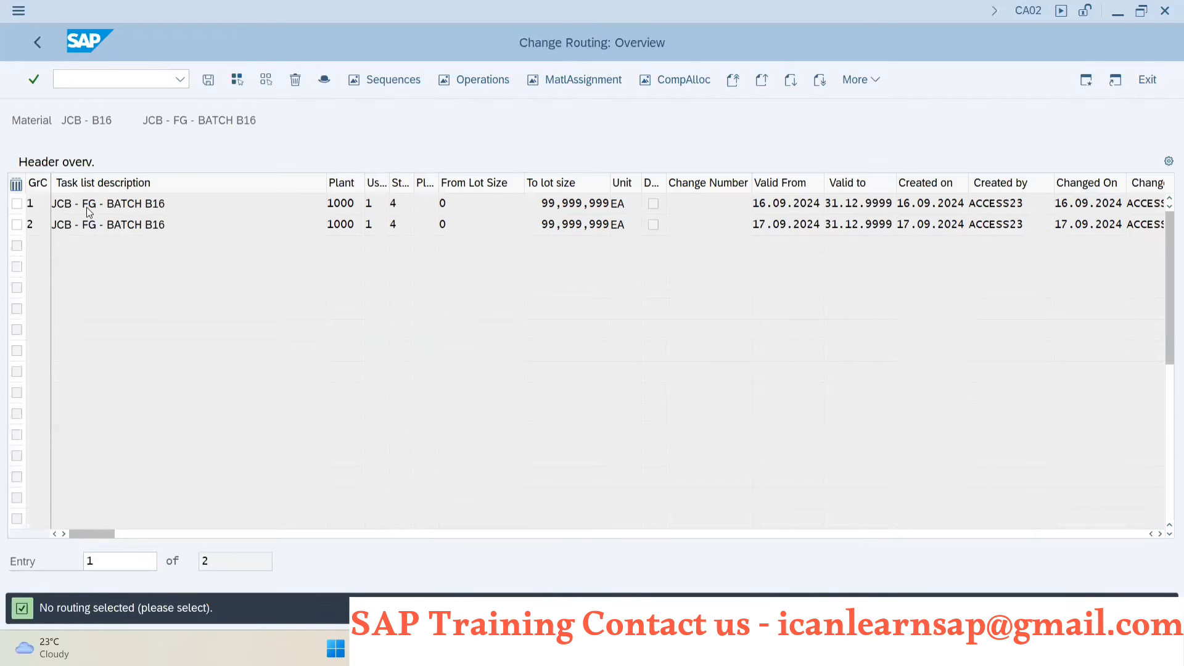
{"action": "double_click", "coordinate": [96, 208]}
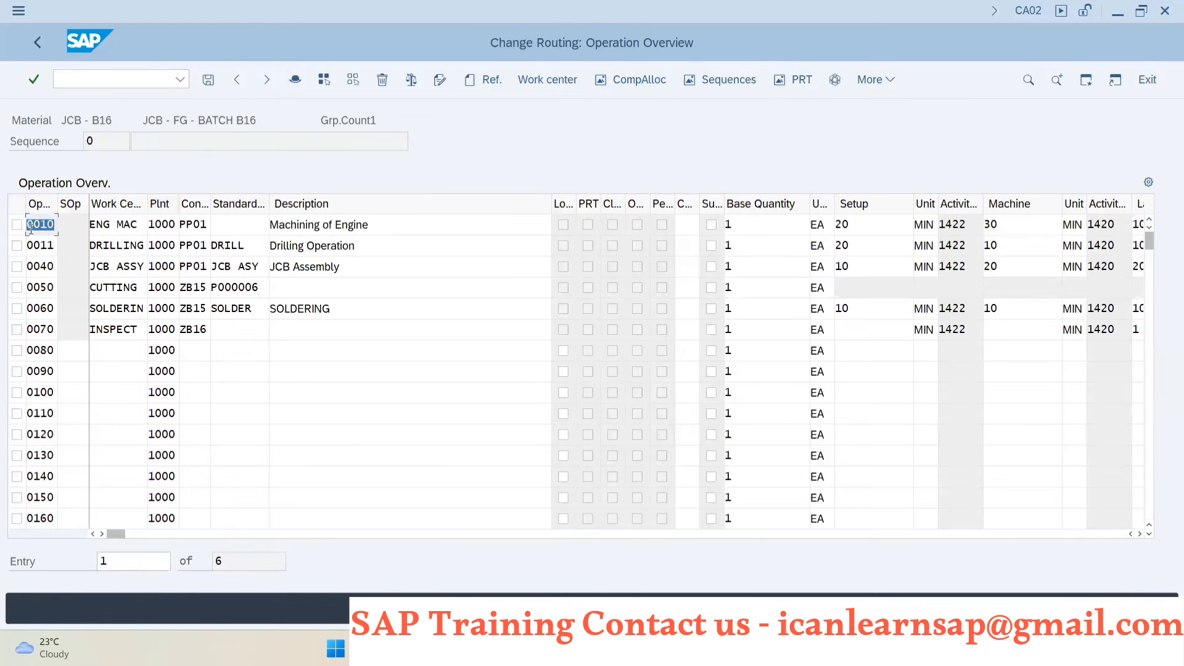
- Check the routing's component allocation for operation 0040, JCB Assembly, using alternative BOM 1
{"action": "left_click", "coordinate": [16, 267]}
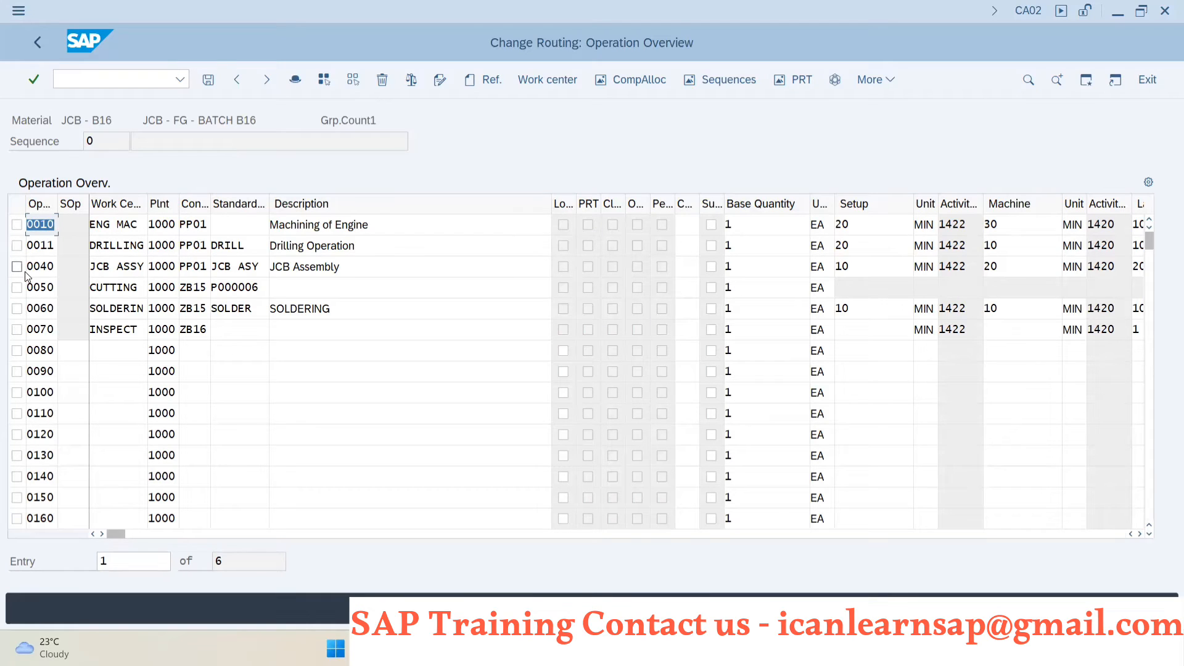
{"action": "left_click", "coordinate": [639, 81]}
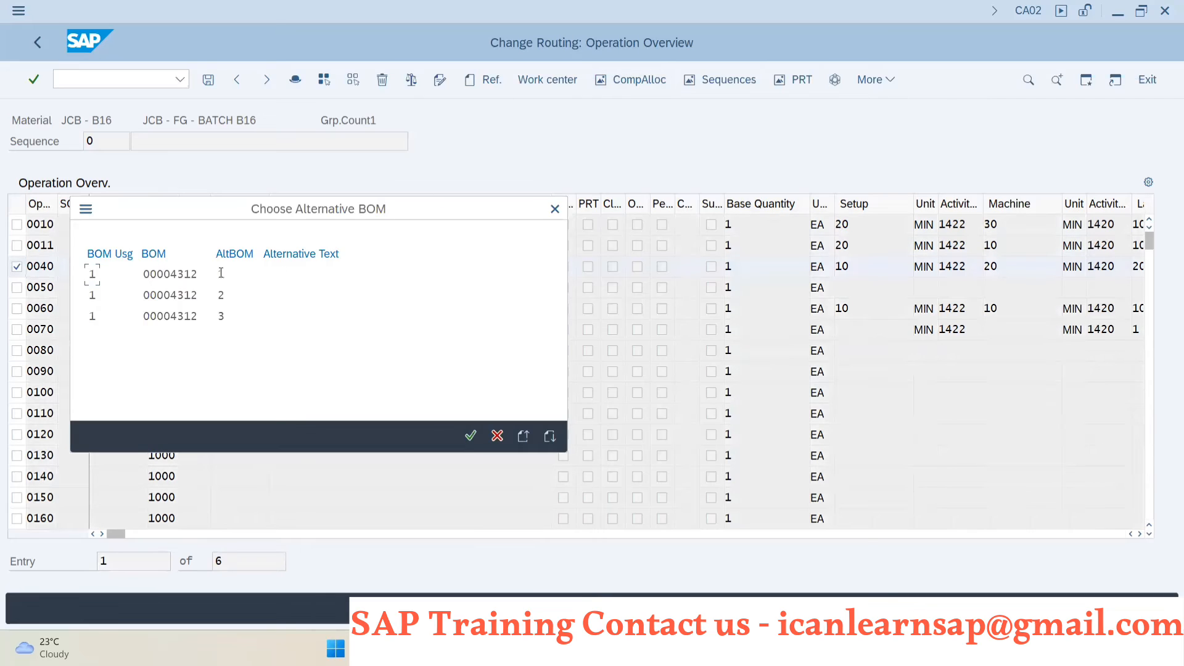
{"action": "double_click", "coordinate": [224, 276]}
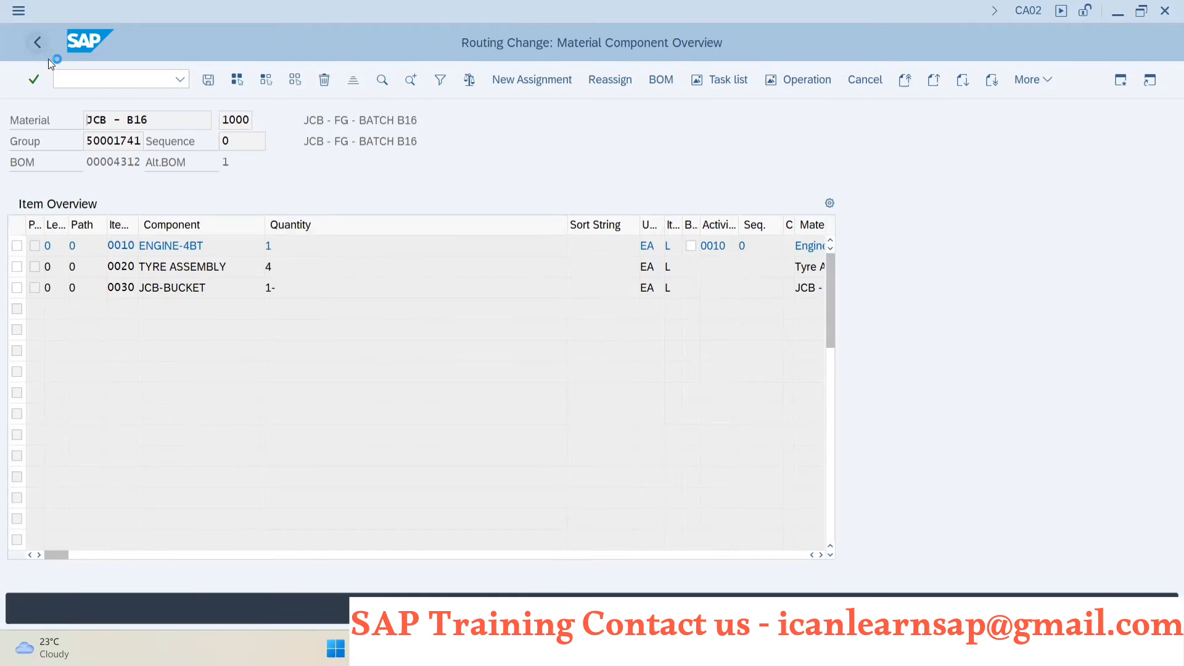
{"action": "left_click", "coordinate": [37, 43]}
{"action": "left_click", "coordinate": [302, 245]}
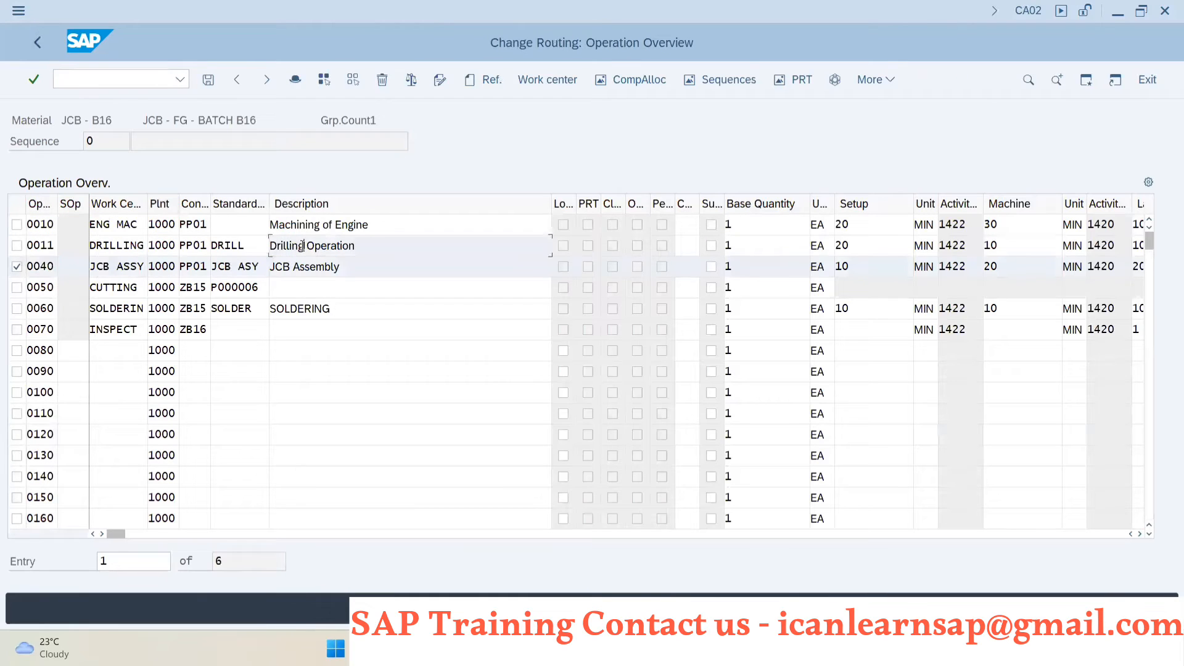
{"action": "left_click", "coordinate": [639, 80]}
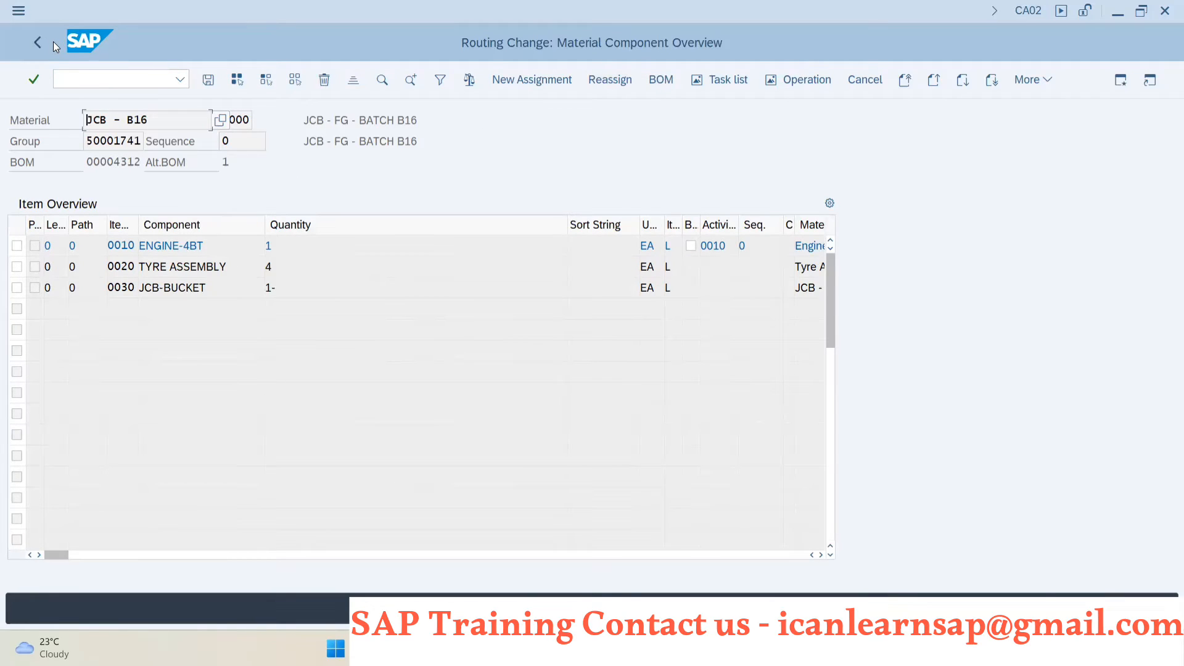
- Switch to the COHV session, rerun the Convert Planned Order selection for JCB - B16 in plant 1000, and leave the transaction
{"action": "key", "text": "alt+Tab"}
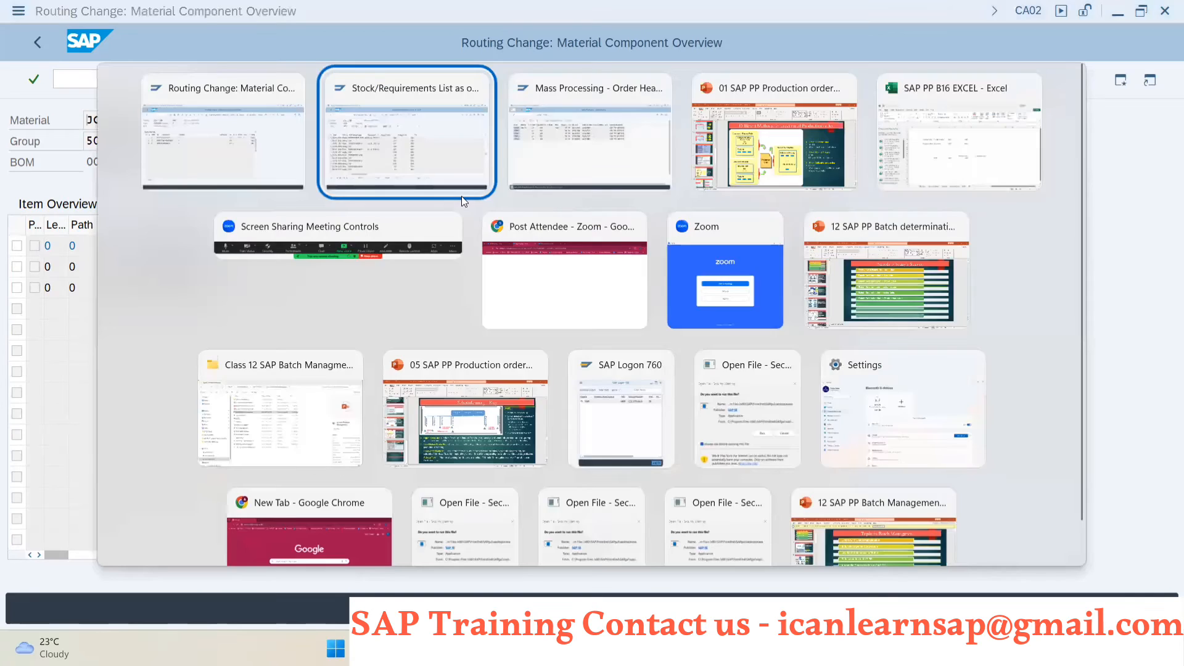
{"action": "key", "text": "alt+Tab"}
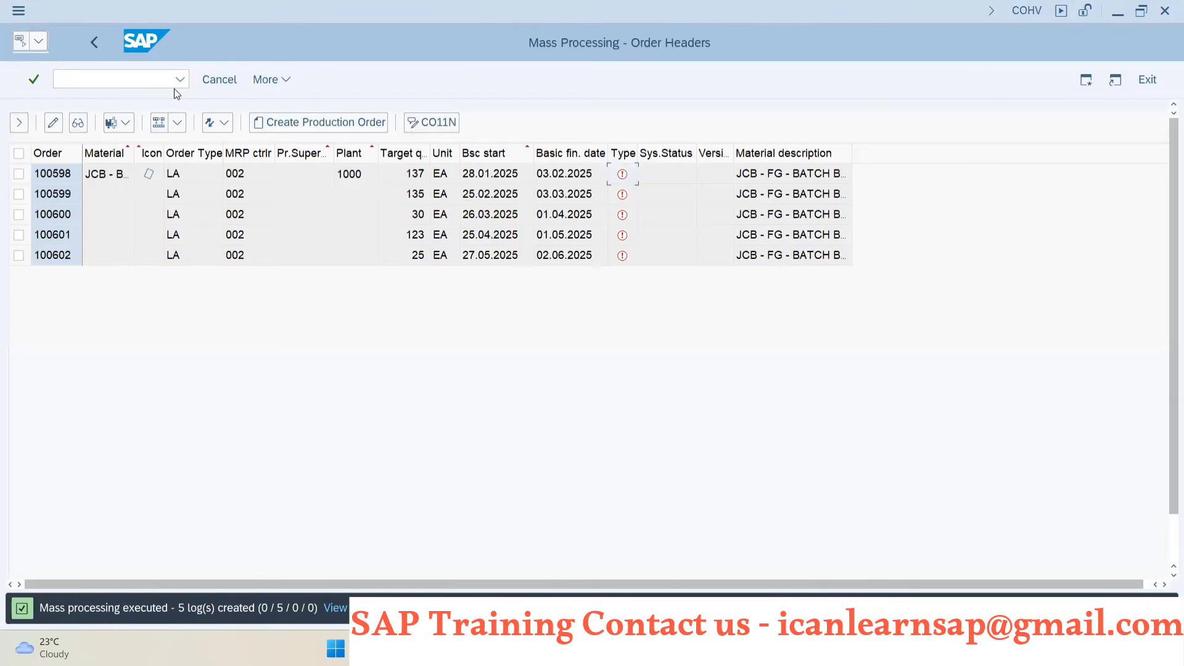
{"action": "left_click", "coordinate": [95, 44]}
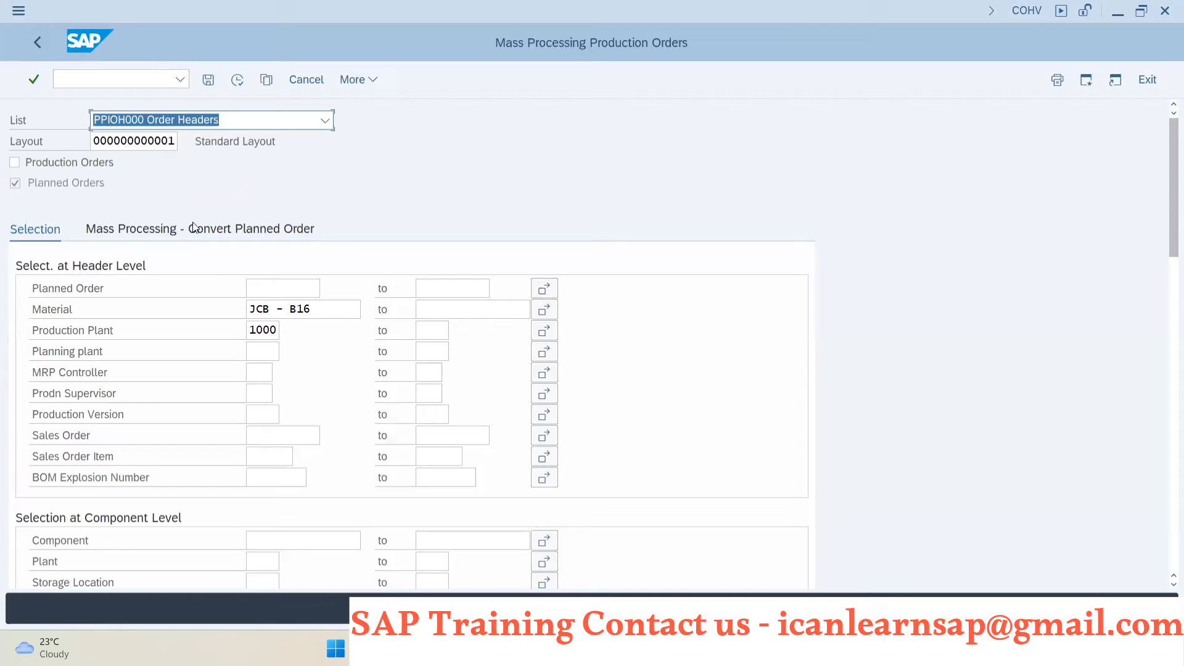
{"action": "left_click", "coordinate": [143, 228]}
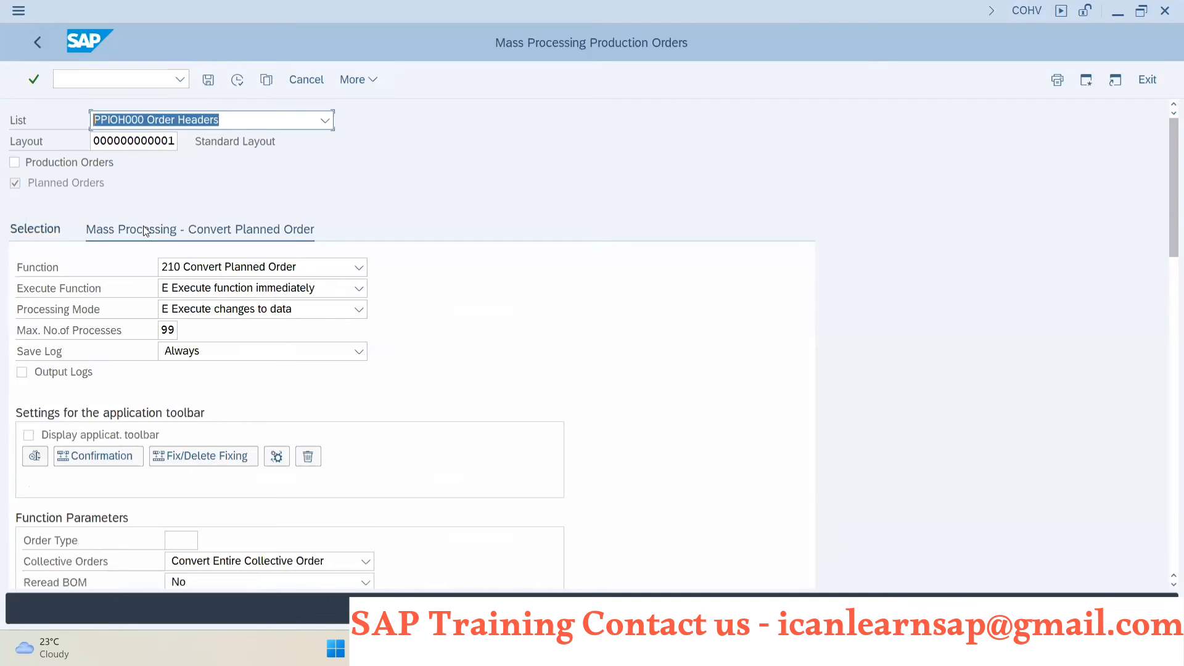
{"action": "left_click", "coordinate": [239, 79]}
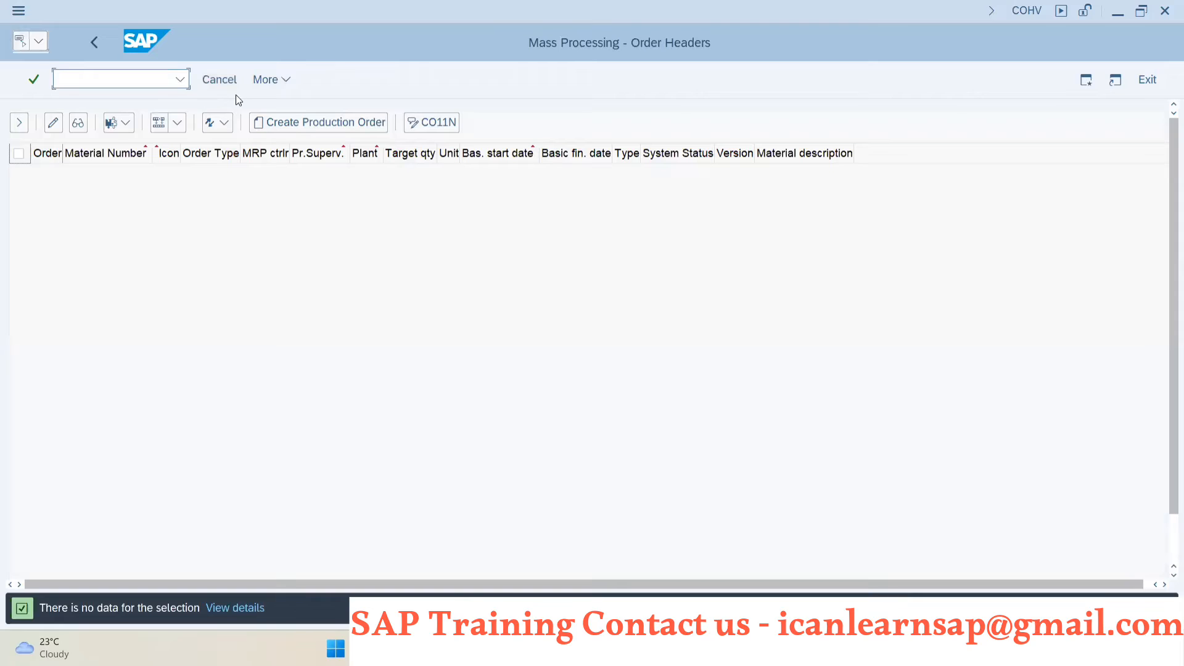
{"action": "left_click", "coordinate": [99, 43]}
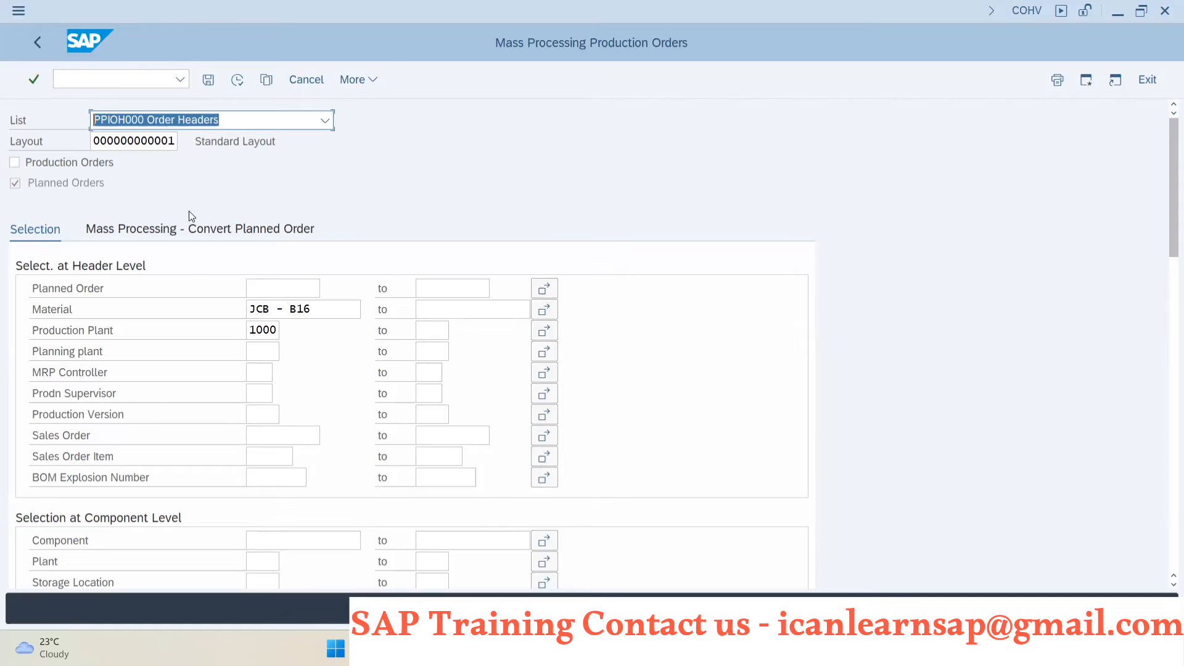
{"action": "left_click", "coordinate": [37, 42]}
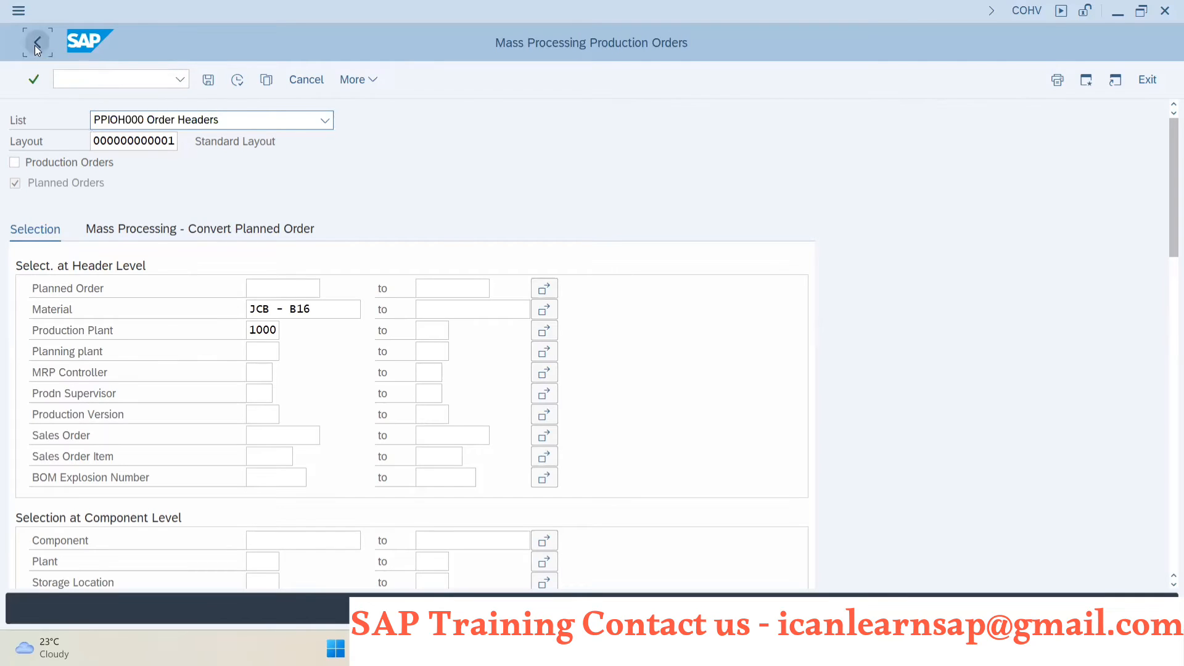
- Switch to the MD04 session, refresh the stock/requirements list for JCB - B16 and review its production orders
{"action": "key", "text": "alt+Tab"}
{"action": "key", "text": "alt+Tab"}
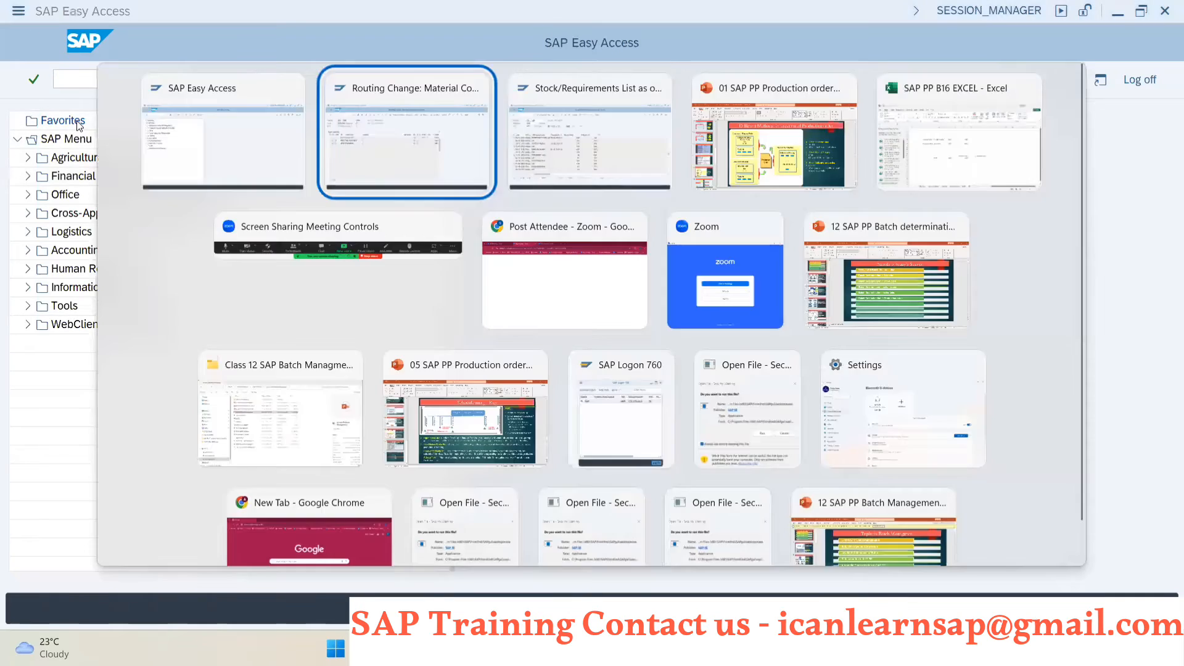
{"action": "left_click", "coordinate": [355, 80]}
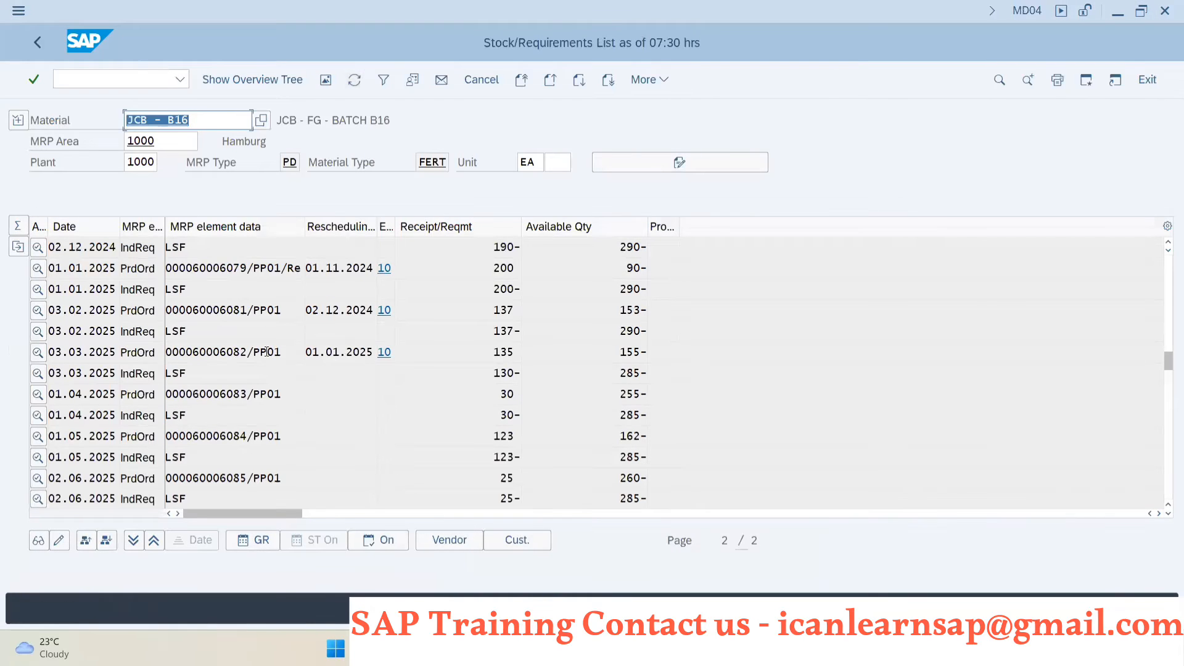
{"action": "scroll", "coordinate": [206, 409], "scroll_direction": "down", "scroll_amount": 3}
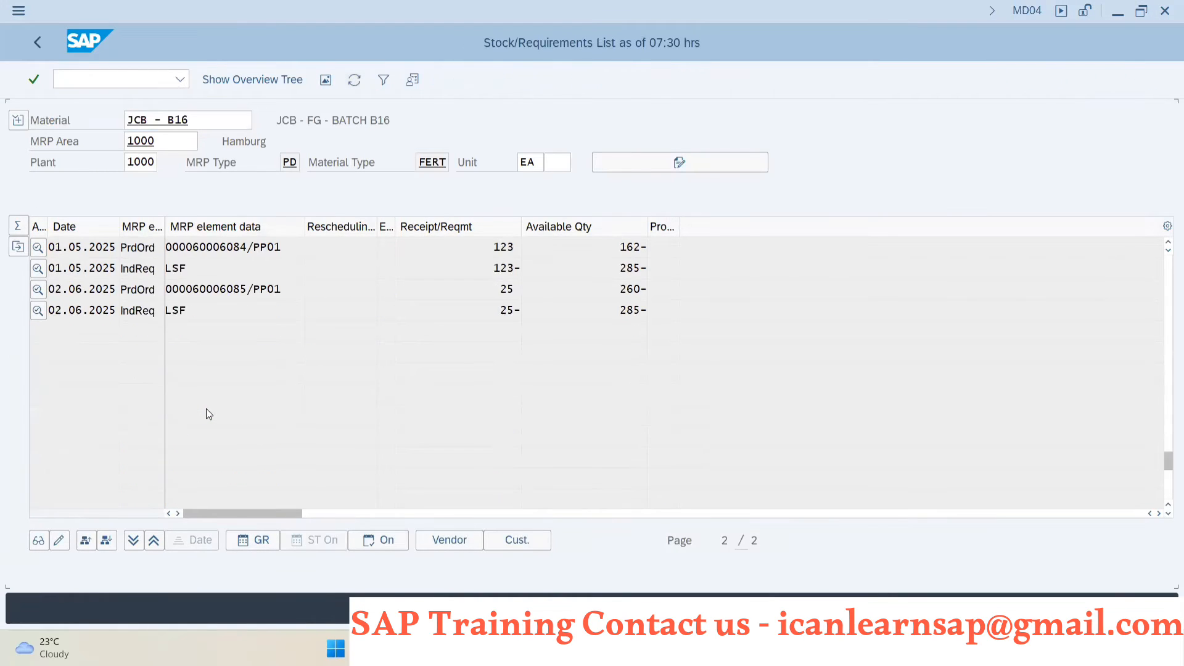
{"action": "scroll", "coordinate": [209, 401], "scroll_direction": "up", "scroll_amount": 1}
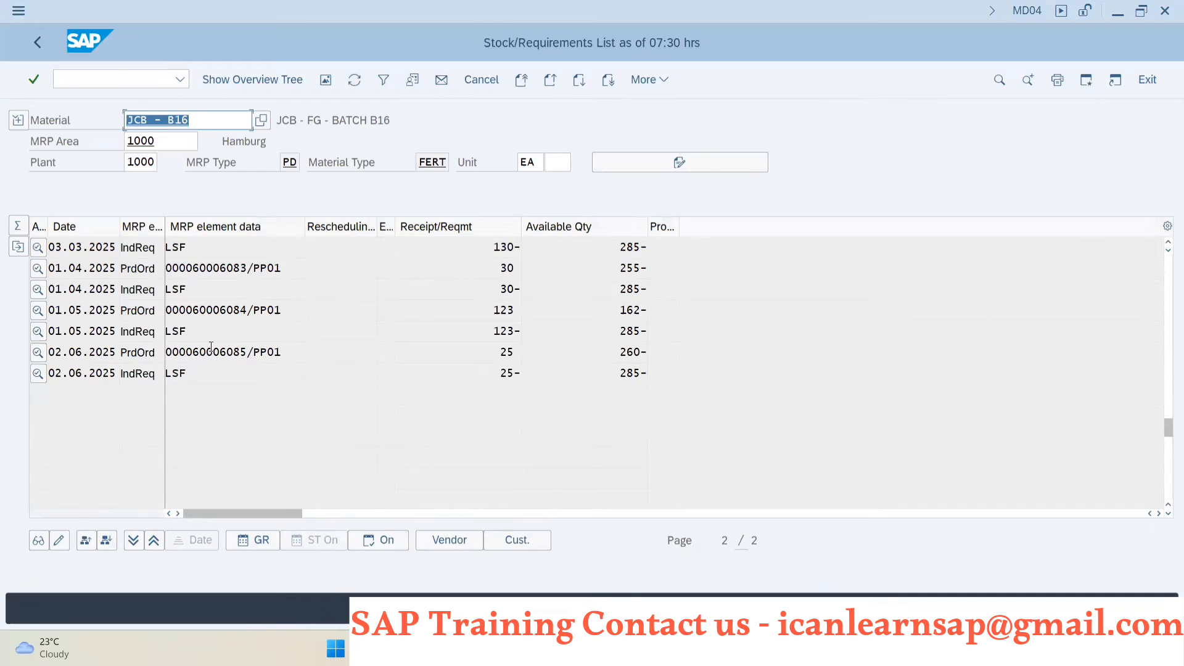
{"action": "scroll", "coordinate": [213, 335], "scroll_direction": "up", "scroll_amount": 1}
{"action": "scroll", "coordinate": [213, 336], "scroll_direction": "up", "scroll_amount": 1}
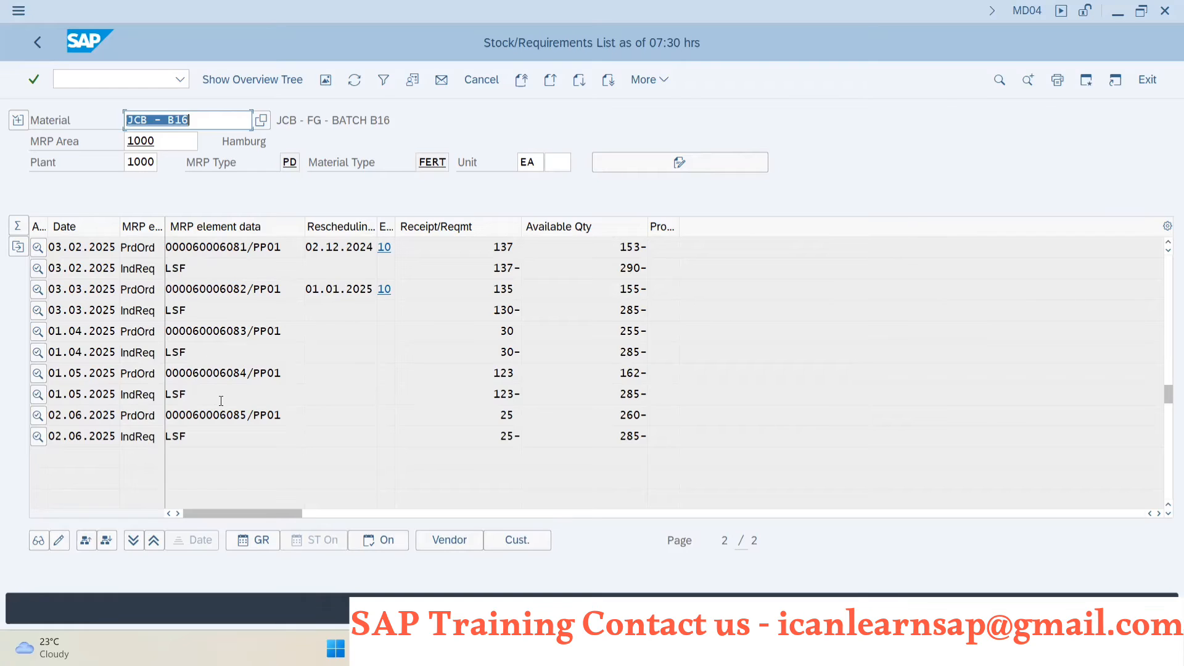
{"action": "scroll", "coordinate": [197, 307], "scroll_direction": "up", "scroll_amount": 1}
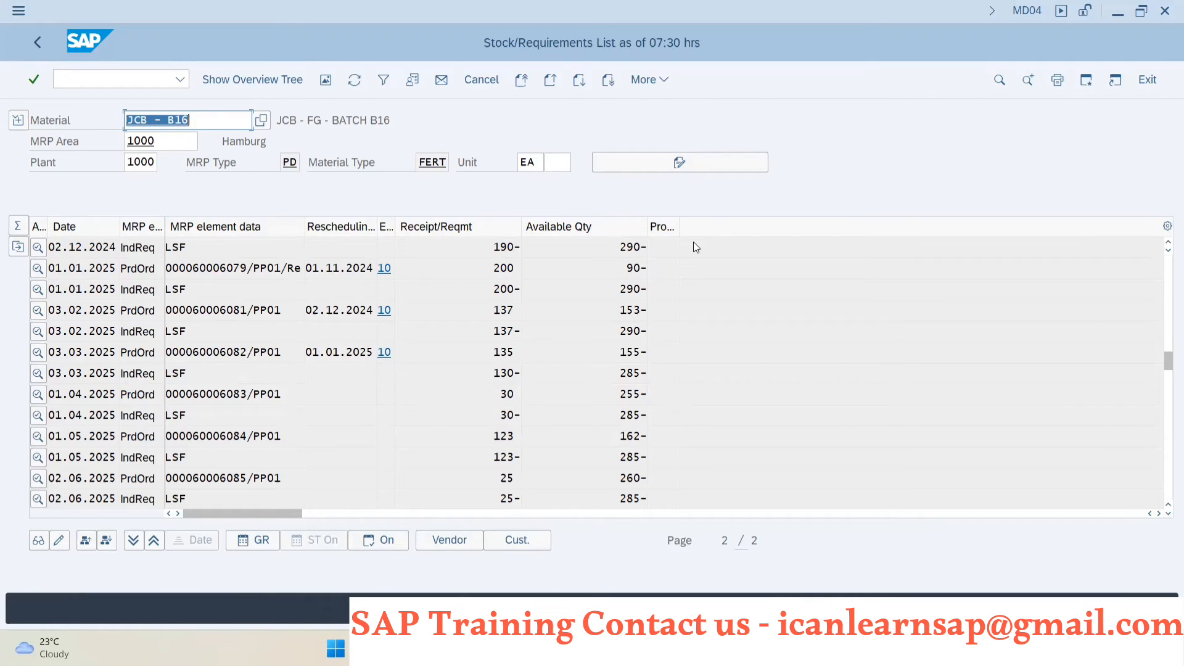
- Switch to the PowerPoint presentation showing the slide on different methods for creation of production orders
{"action": "key", "text": "alt+Tab"}
{"action": "key", "text": "alt+Tab"}
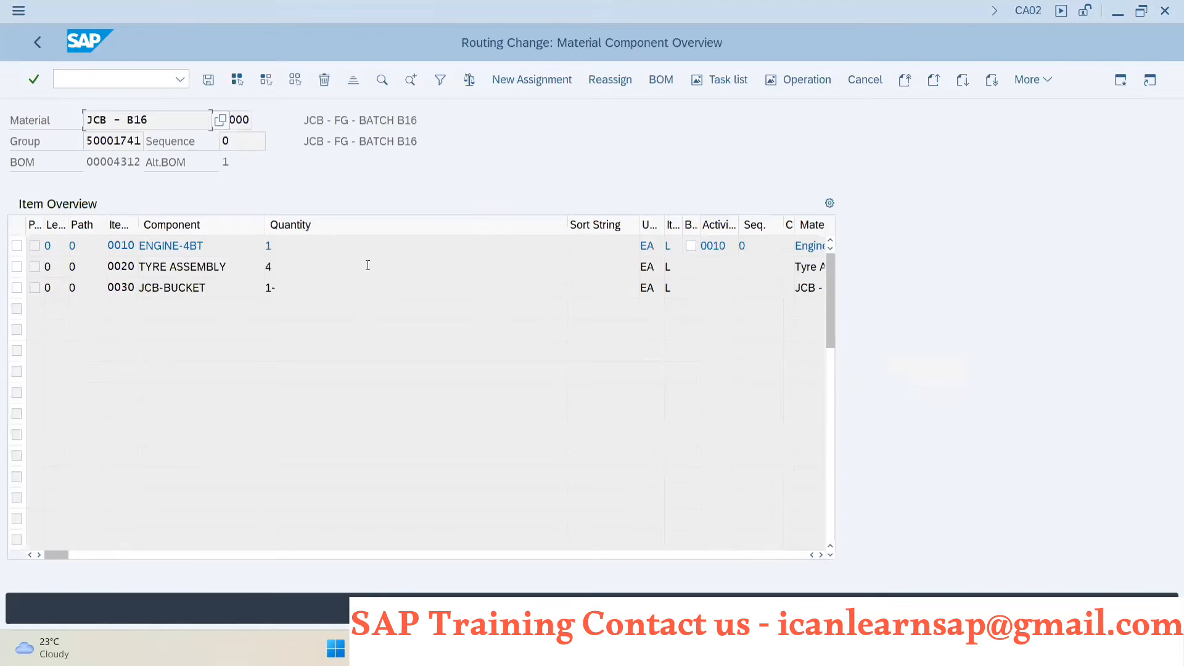
{"action": "key", "text": "alt+Tab"}
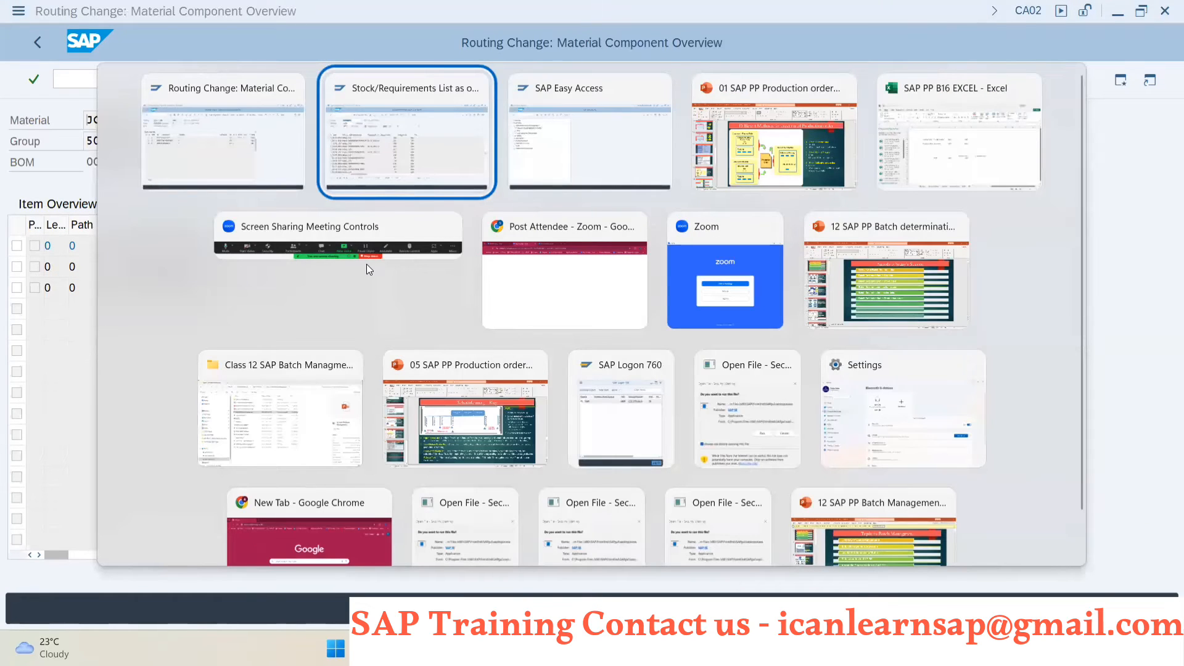
{"action": "key", "text": "alt+Tab"}
{"action": "key", "text": "alt+Tab"}
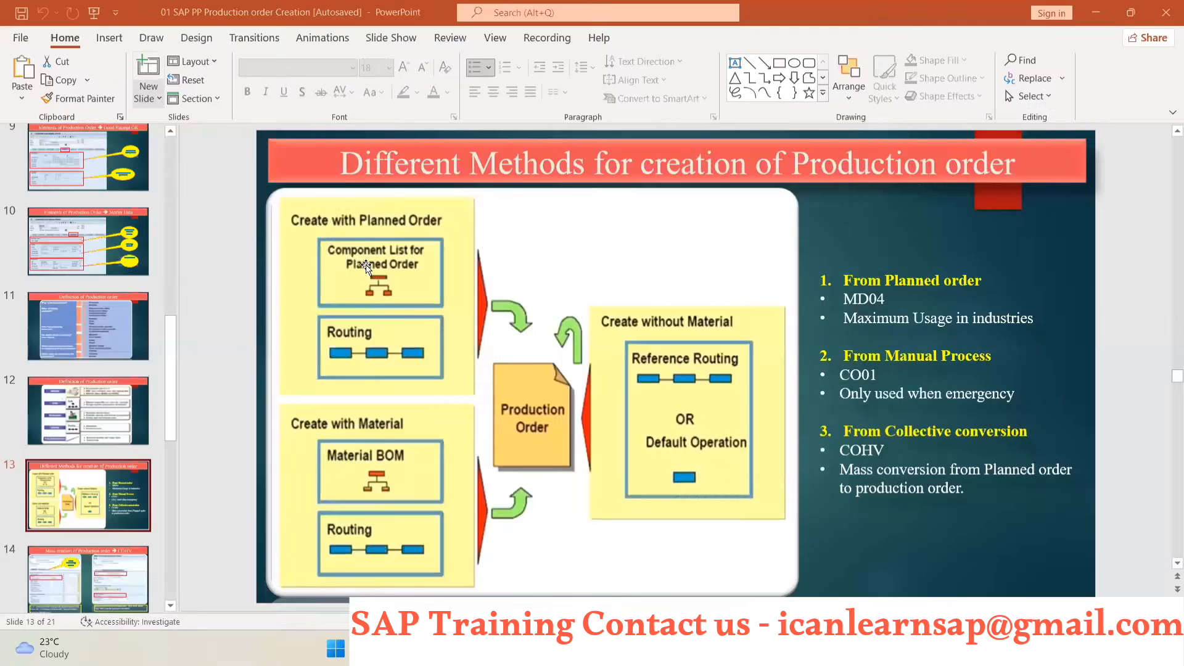
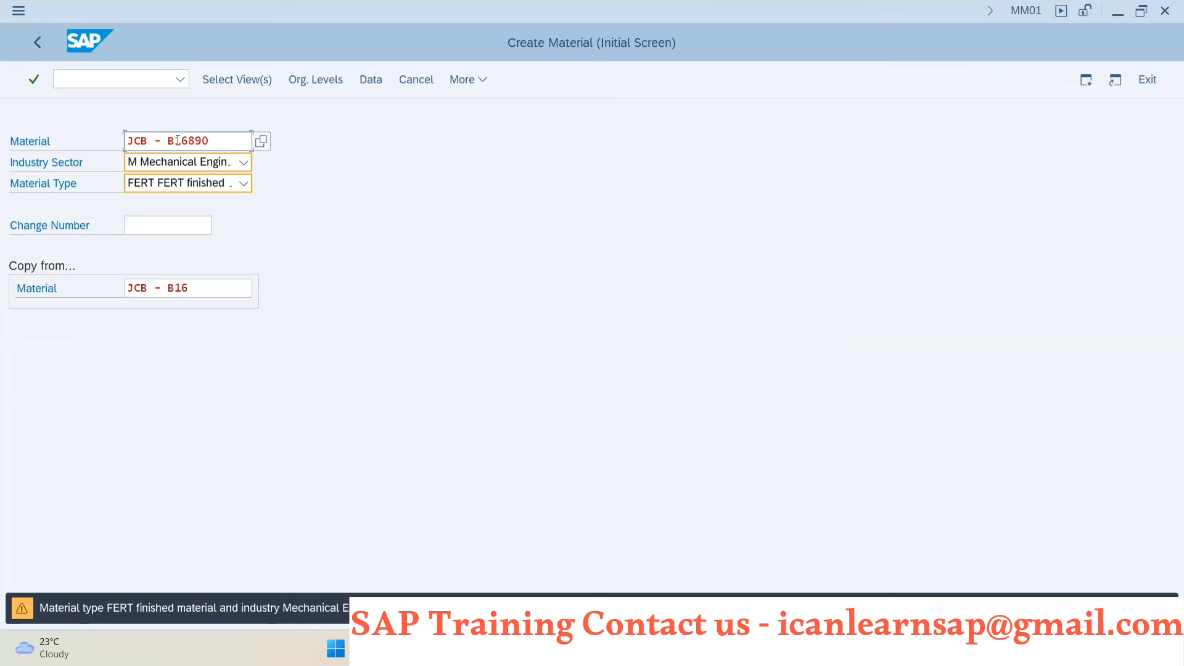
- Set organizational levels for new material JCB - B16890: plant 1000, storage location 0001, copying from 1000/0001, and accept the reference material's MRP profile SH
{"action": "key", "text": "Return"}
{"action": "key", "text": "Return"}
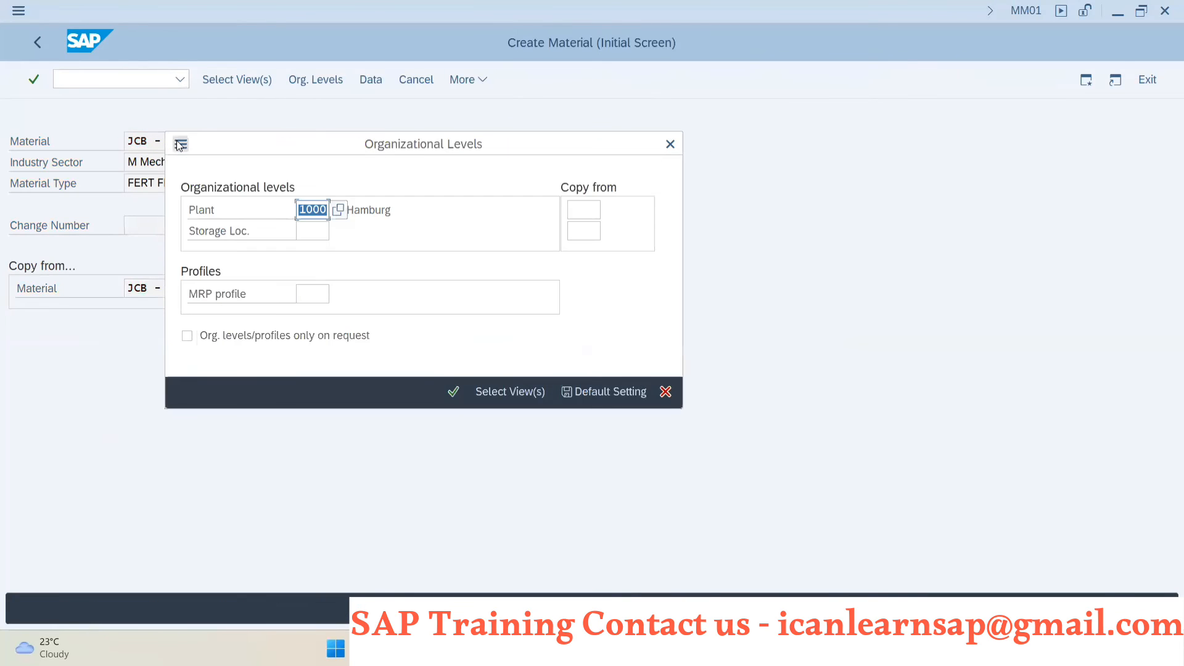
{"action": "left_click", "coordinate": [573, 210]}
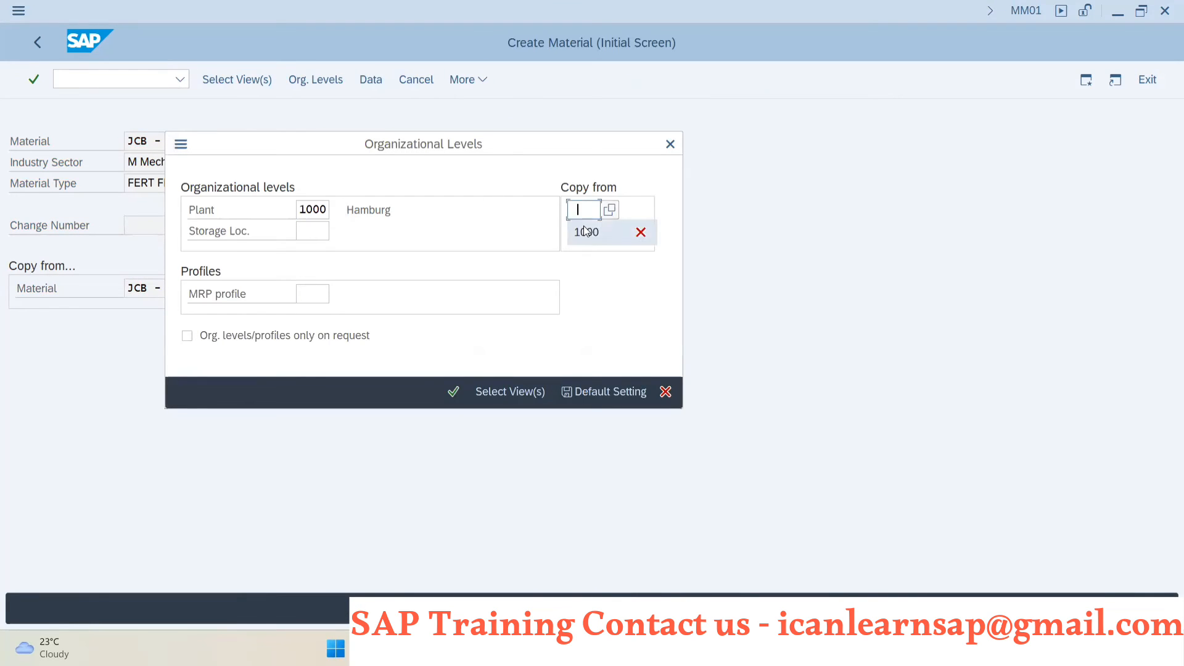
{"action": "left_click", "coordinate": [584, 228]}
{"action": "left_click", "coordinate": [585, 254]}
{"action": "left_click", "coordinate": [312, 231]}
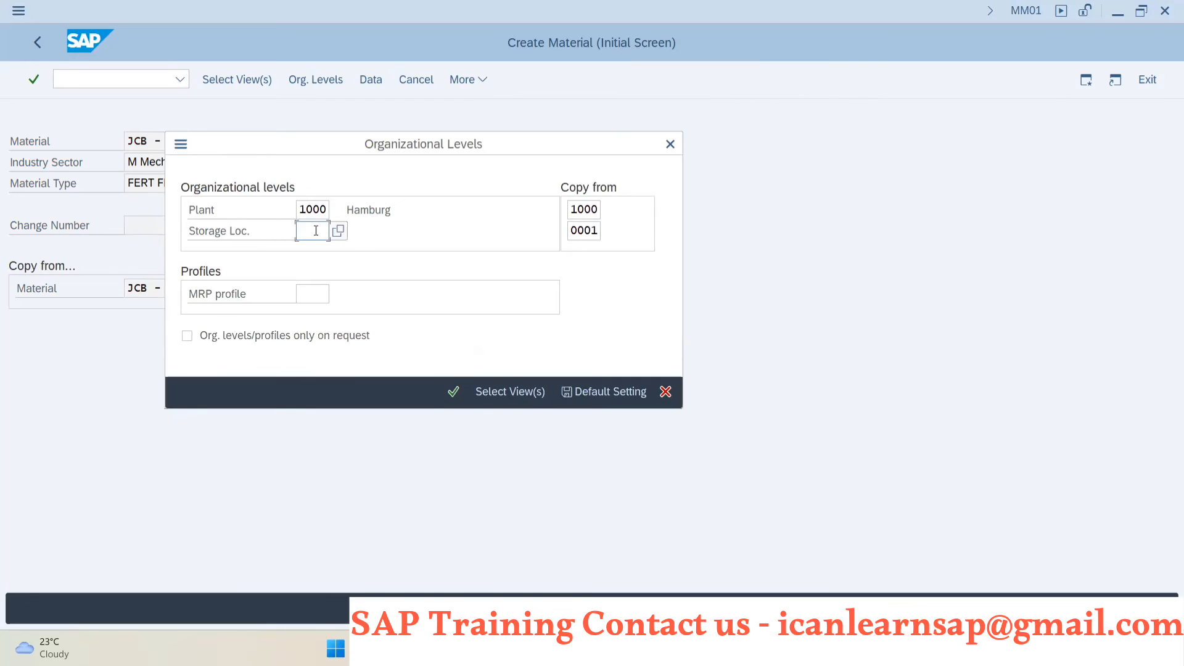
{"action": "left_click", "coordinate": [315, 254]}
{"action": "left_click", "coordinate": [313, 293]}
{"action": "type", "text": "B"}
{"action": "left_click", "coordinate": [317, 315]}
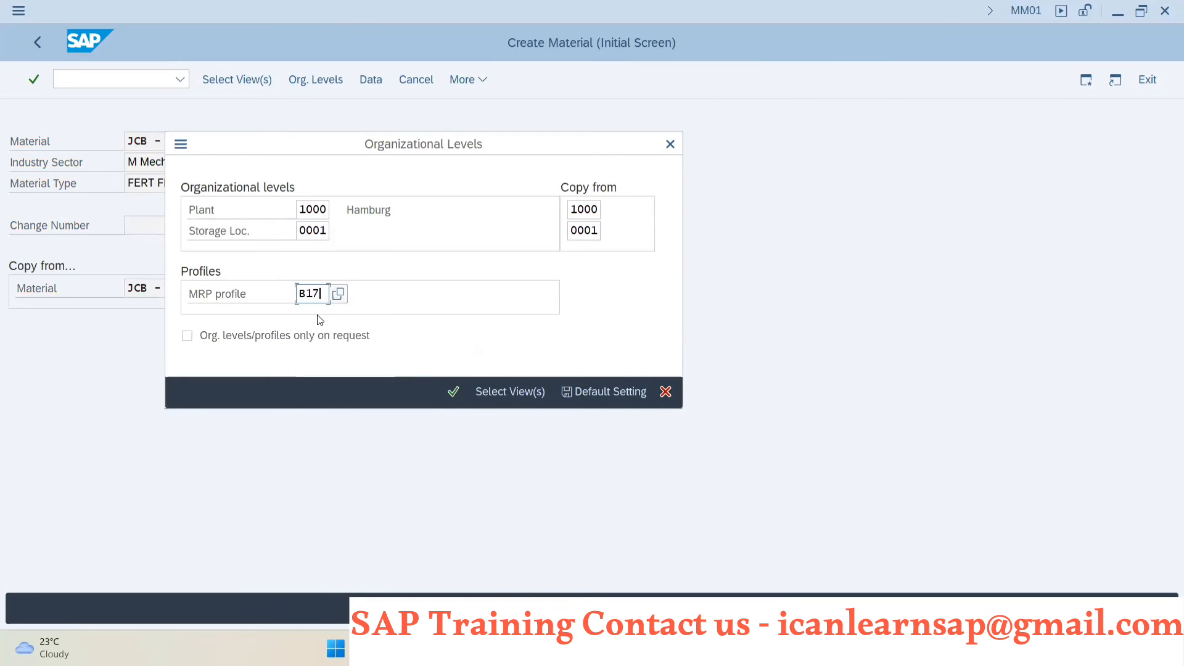
{"action": "key", "text": "Return"}
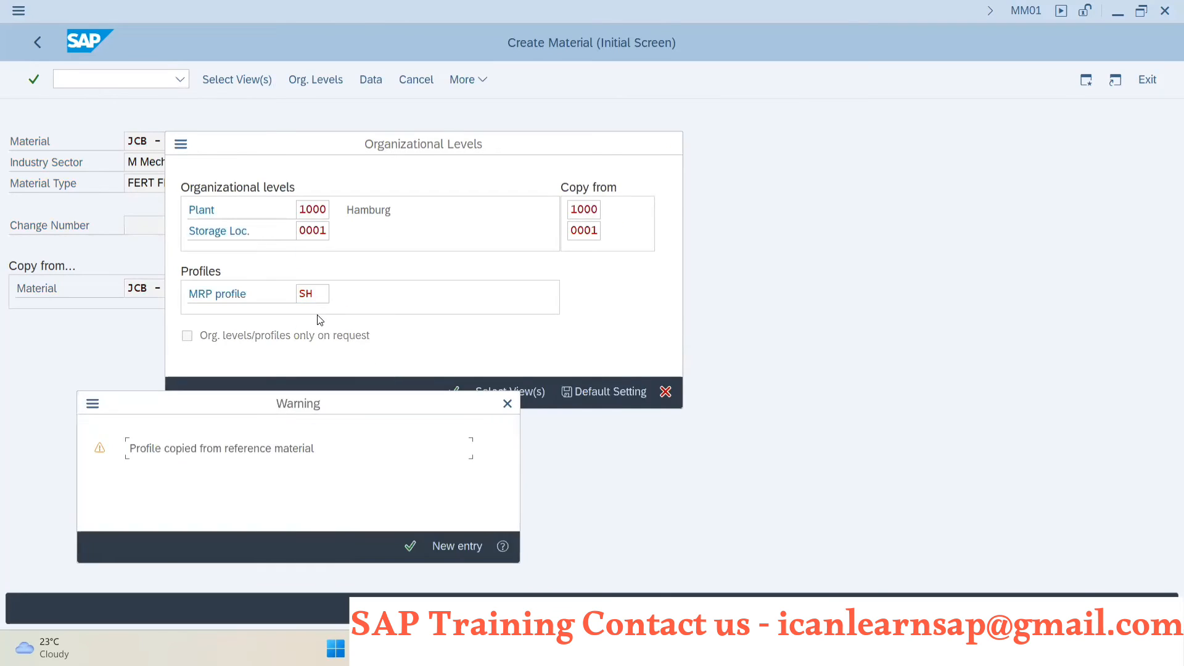
{"action": "key", "text": "Return"}
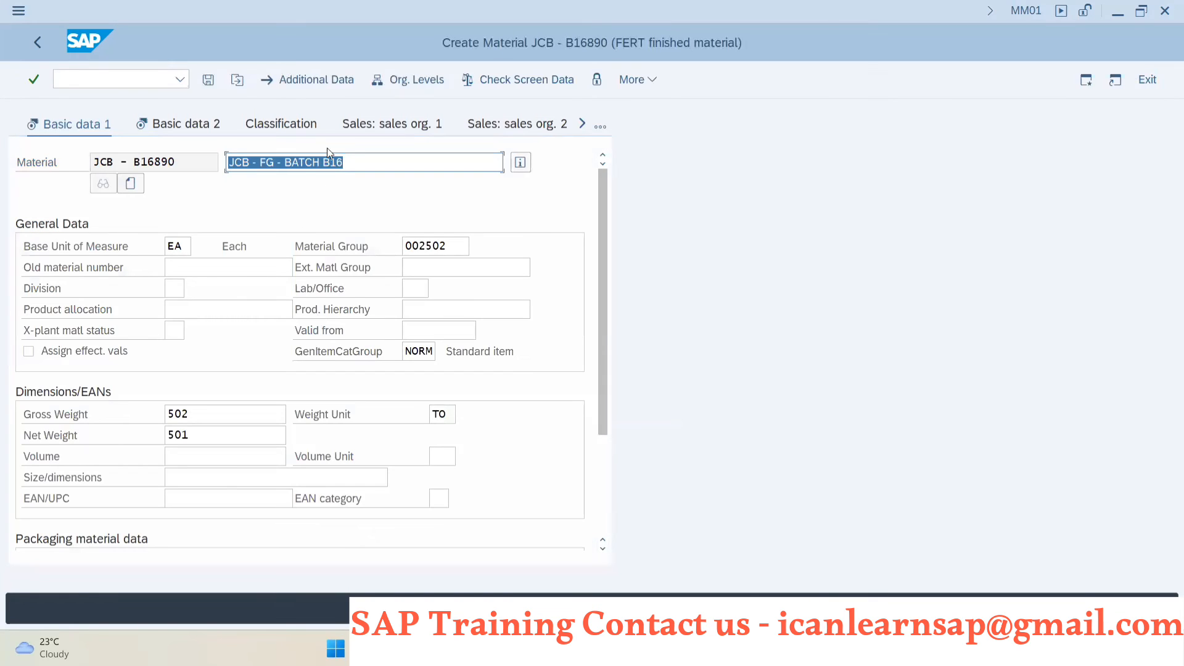
- Describe the material as JCB - FG - BATCH B16 - ORDER, pass through its views from MRP 1 to Costing 2, and save it
{"action": "left_click", "coordinate": [359, 162]}
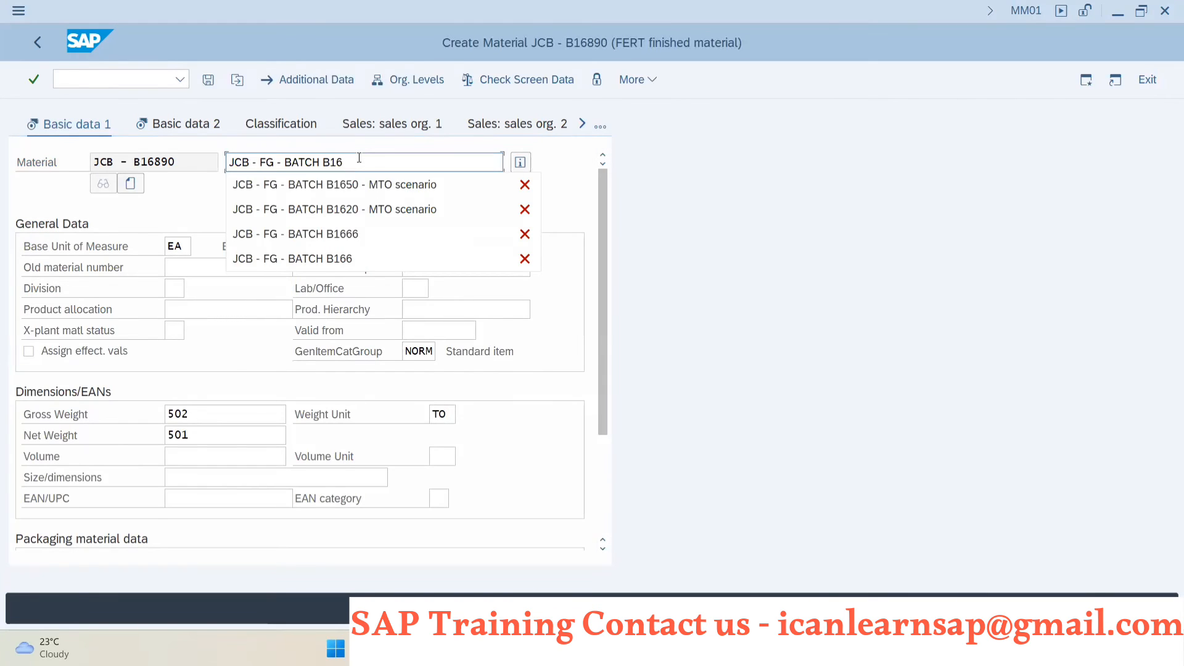
{"action": "type", "text": "- CRD"}
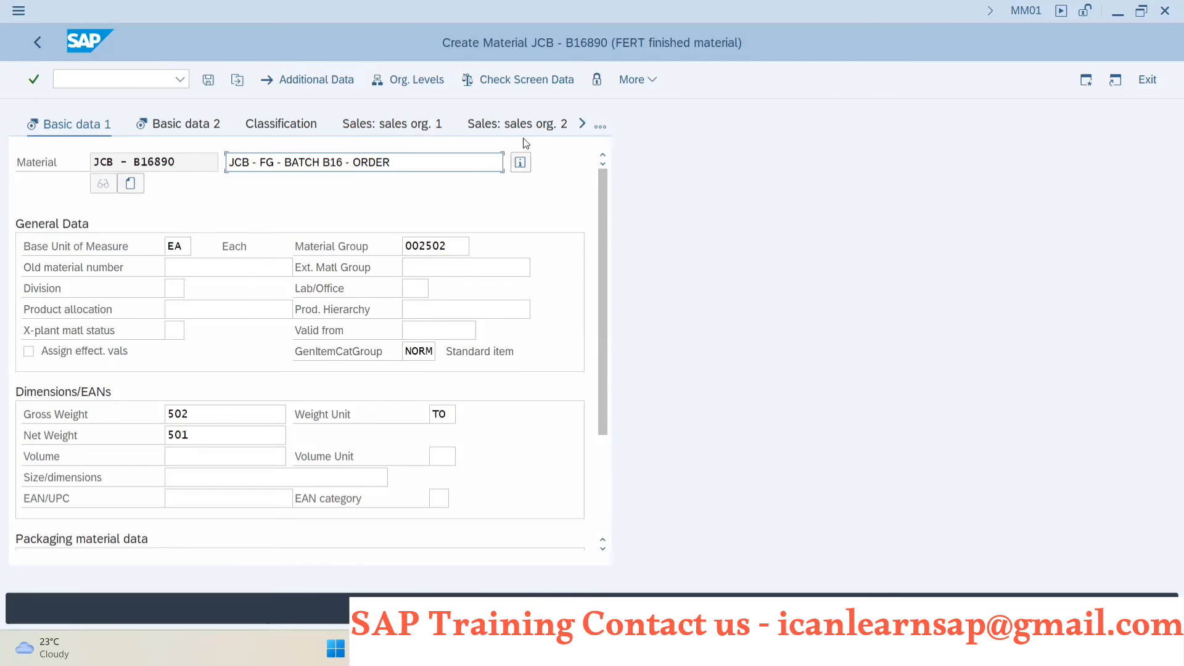
{"action": "left_click", "coordinate": [602, 127]}
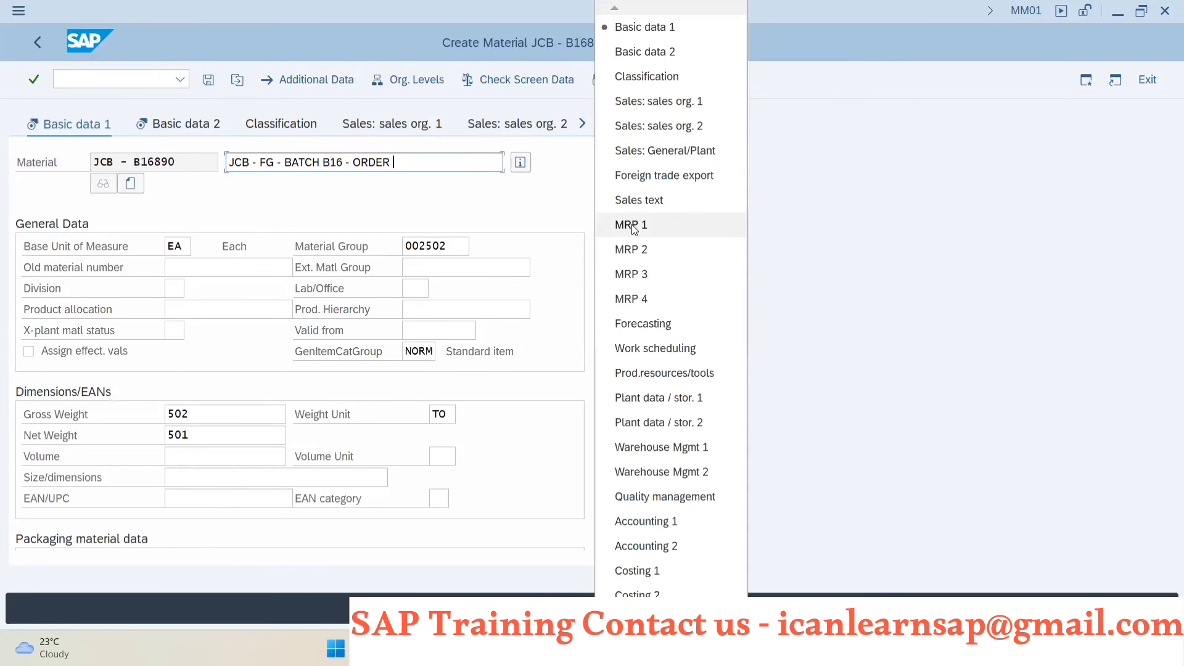
{"action": "left_click", "coordinate": [633, 228]}
{"action": "key", "text": "Return"}
{"action": "key", "text": "Return"}
{"action": "key", "text": "Return"}
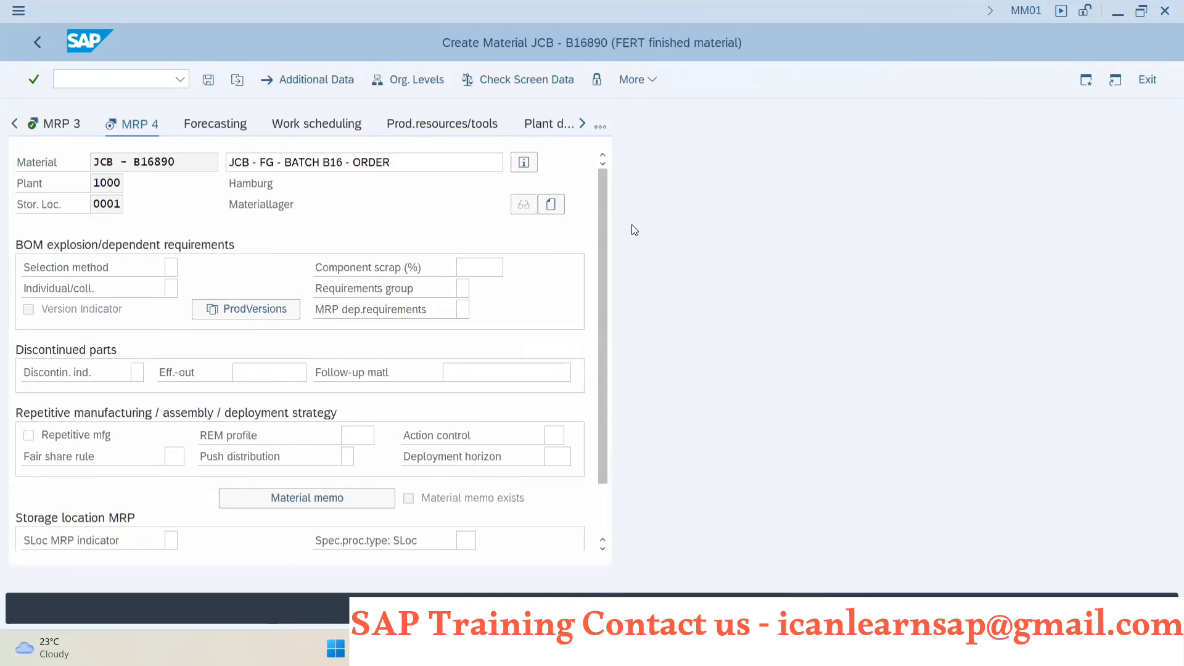
{"action": "key", "text": "Return"}
{"action": "key", "text": "Return"}
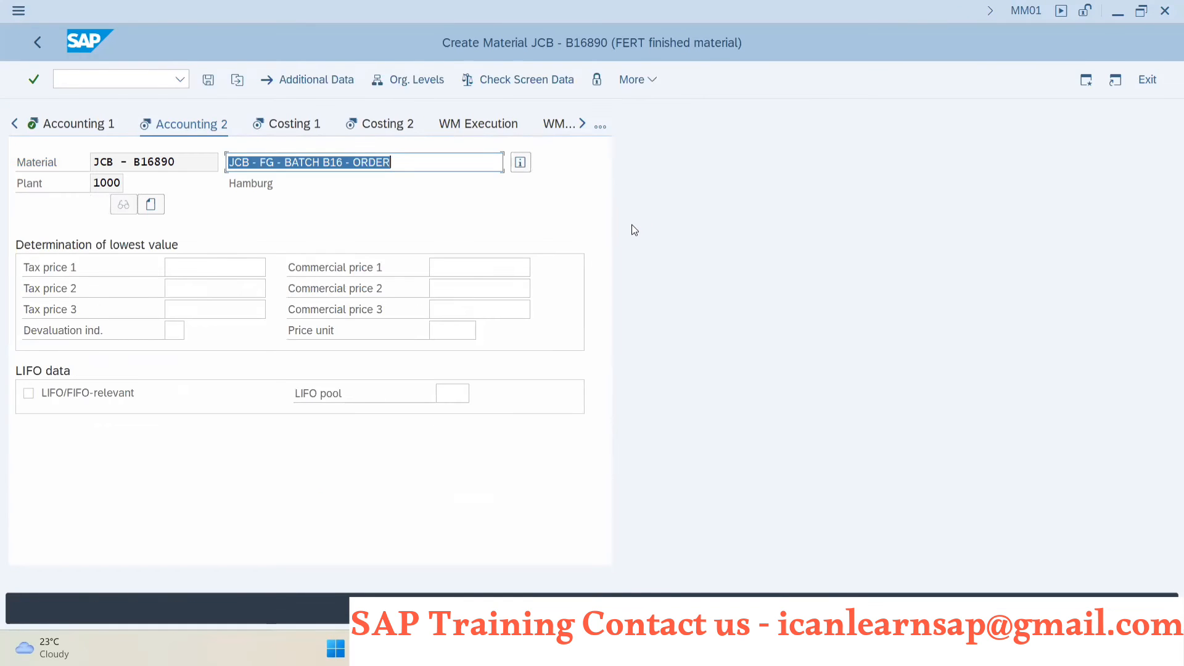
{"action": "key", "text": "Return"}
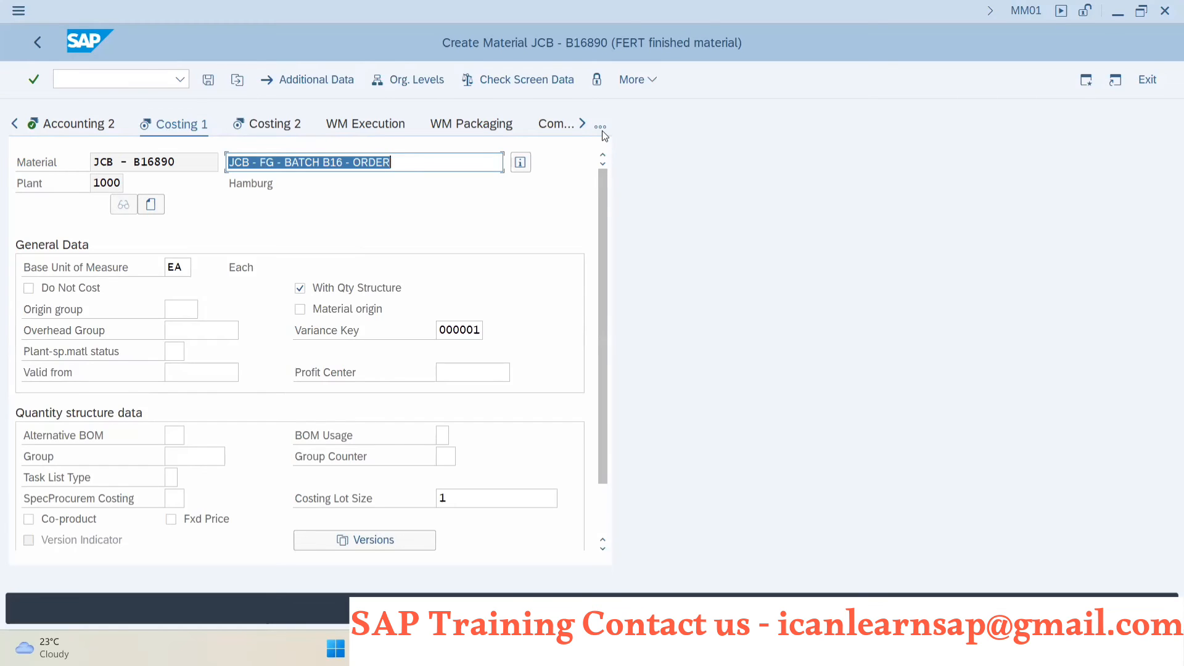
{"action": "key", "text": "Return"}
{"action": "key", "text": "Return"}
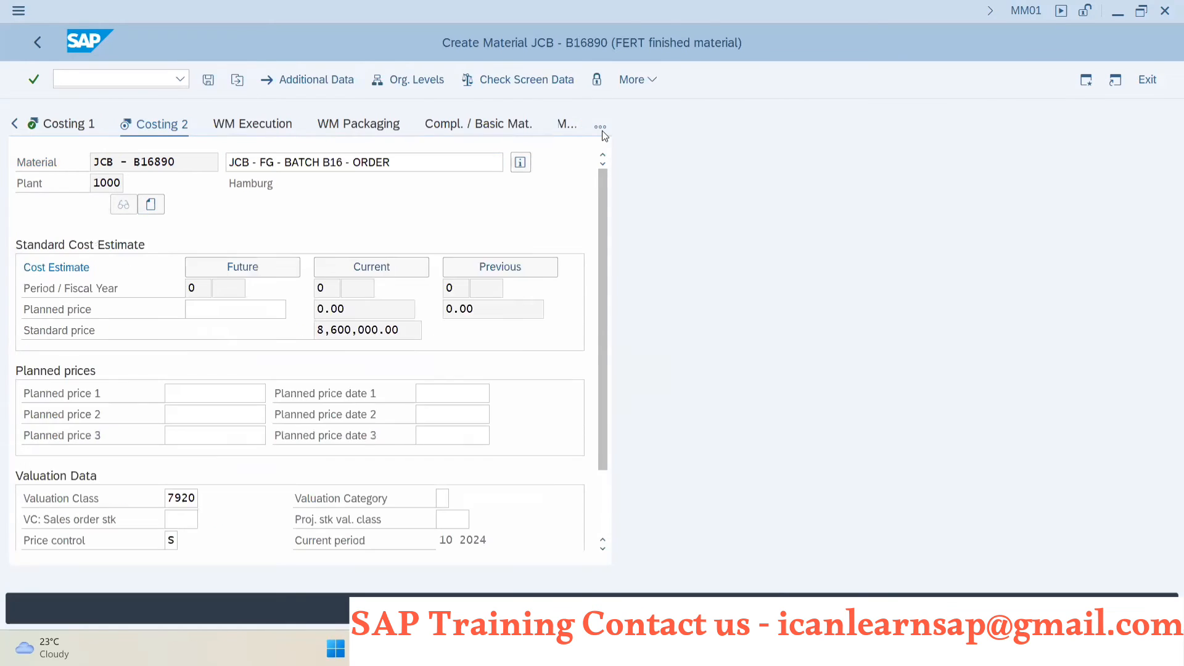
{"action": "left_click", "coordinate": [281, 378]}
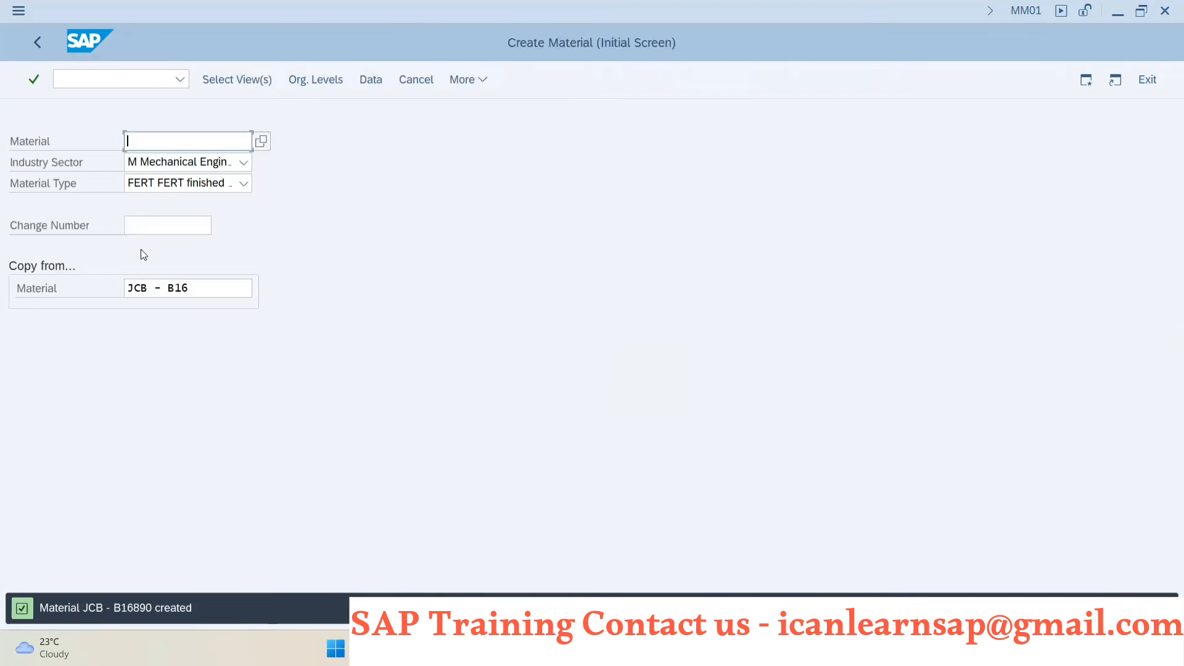
- Open Change Material with transaction MM02 and copy the material number JCB - B16890
{"action": "left_click", "coordinate": [95, 85]}
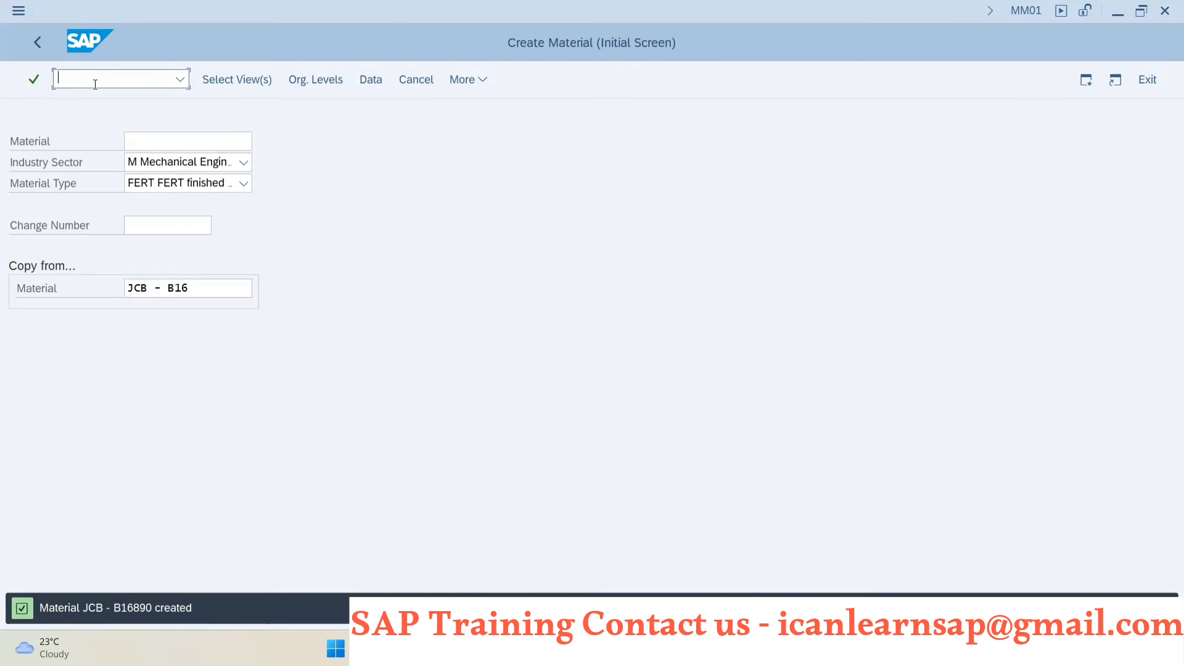
{"action": "type", "text": "/nmm02"}
{"action": "key", "text": "Return"}
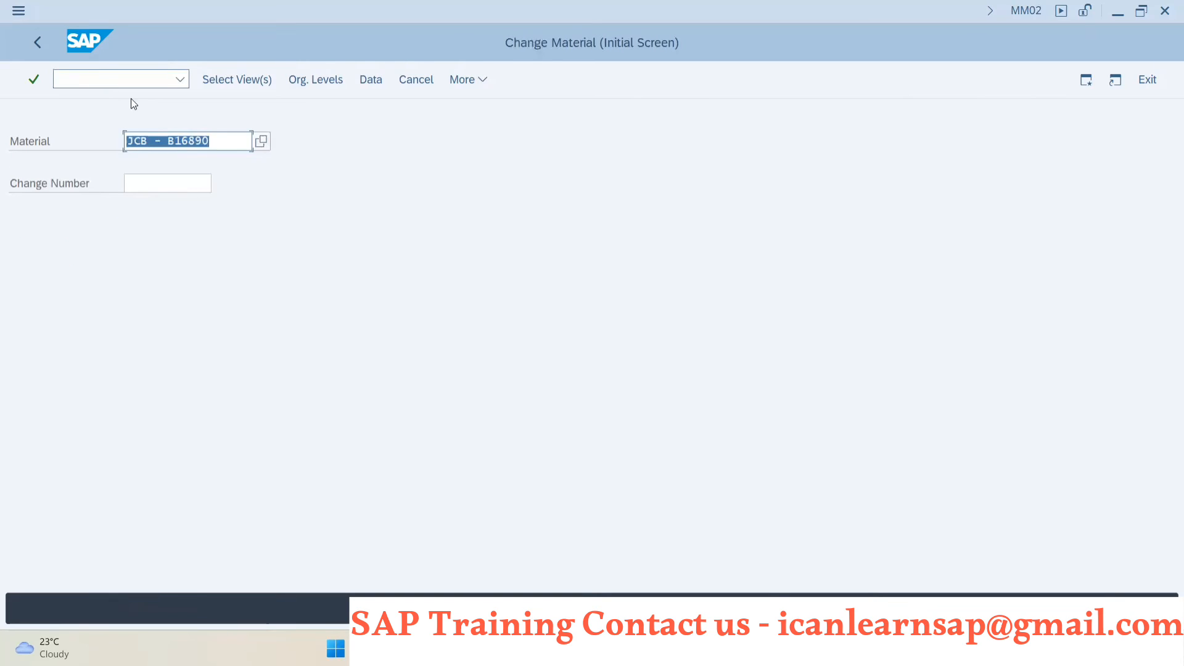
{"action": "left_click_drag", "start_coordinate": [229, 149], "coordinate": [101, 150]}
{"action": "left_click", "coordinate": [103, 151]}
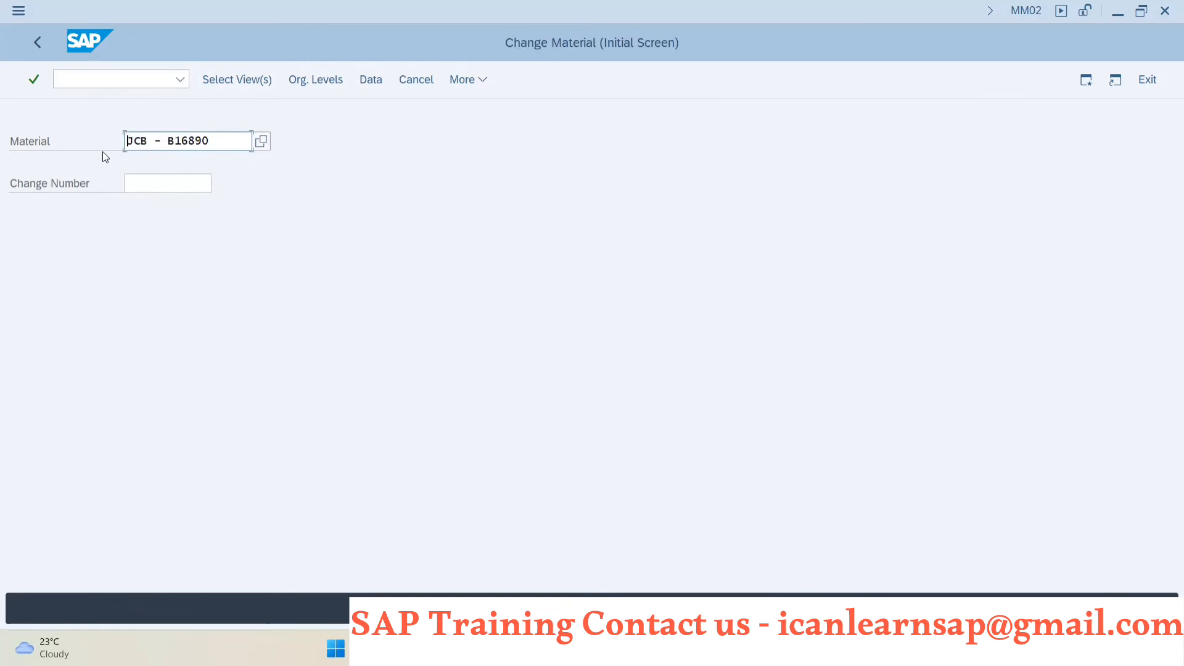
- Switch to the CO01 session, restart the transaction, and try to create a PP09 production order for JCB - B16890 in plant 1000
{"action": "key", "text": "alt+Tab"}
{"action": "key", "text": "alt+Tab"}
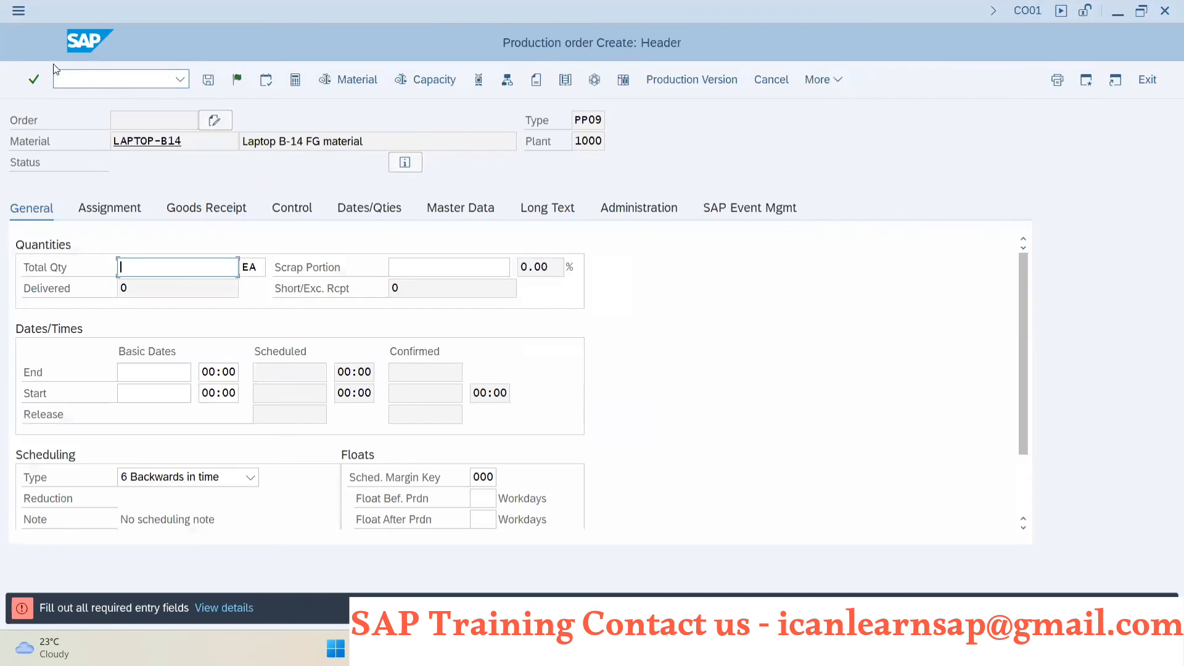
{"action": "left_click", "coordinate": [72, 85]}
{"action": "type", "text": "/nco"}
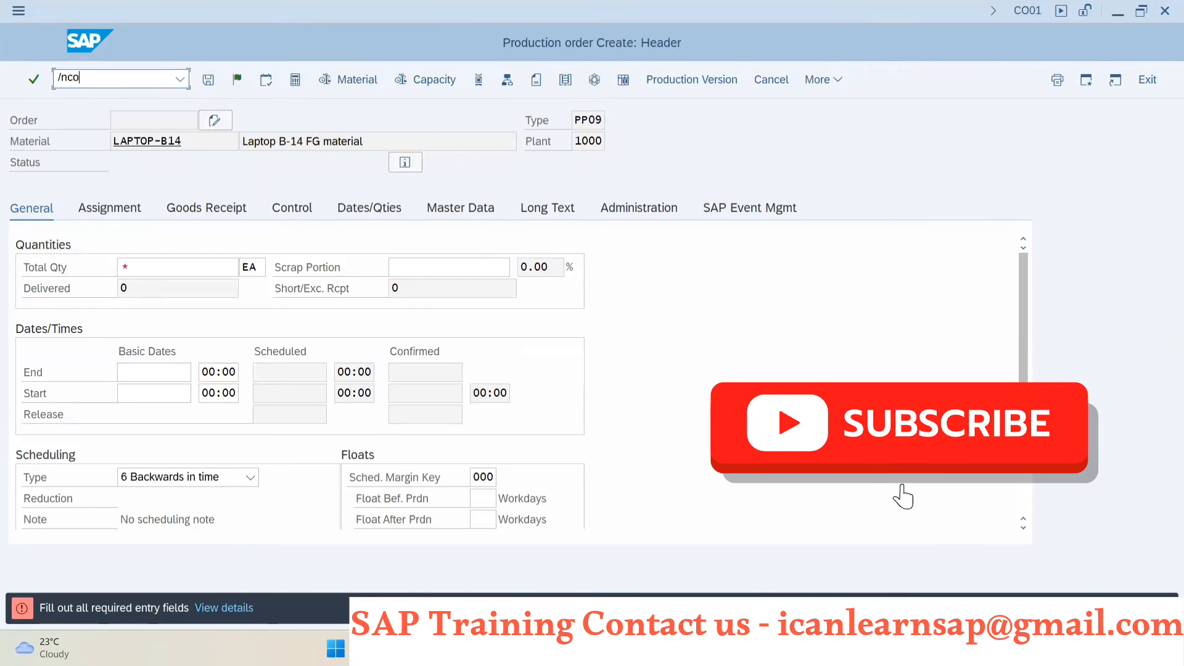
{"action": "type", "text": "01"}
{"action": "key", "text": "Return"}
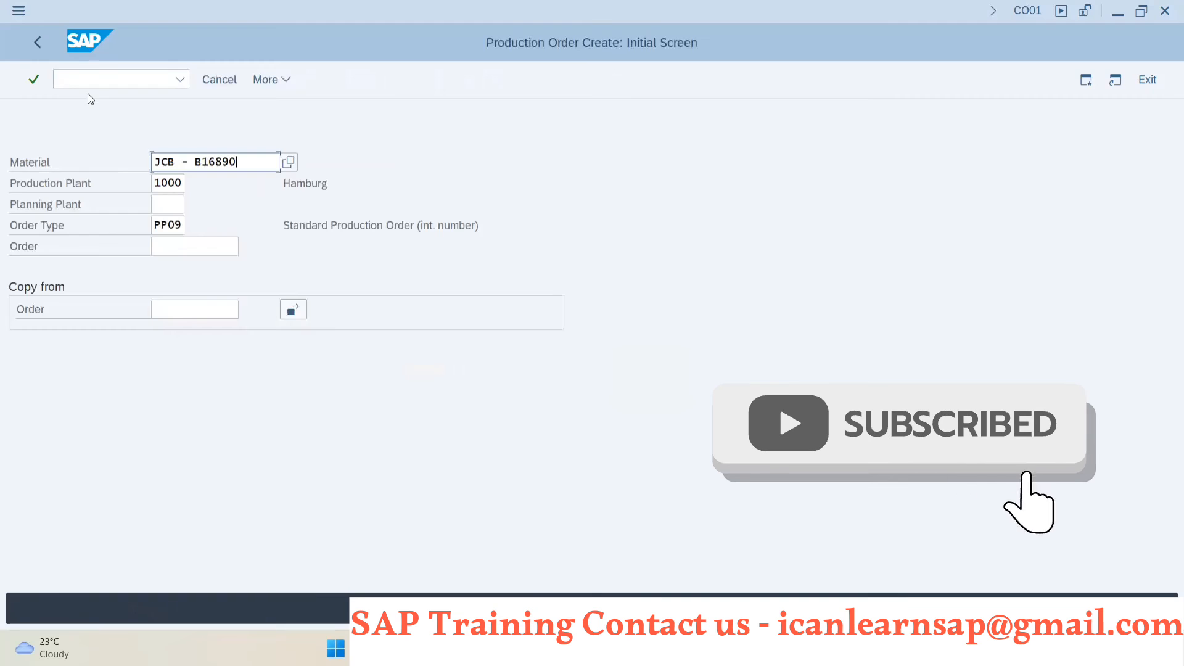
{"action": "key", "text": "Return"}
{"action": "key", "text": "ctrl+c"}
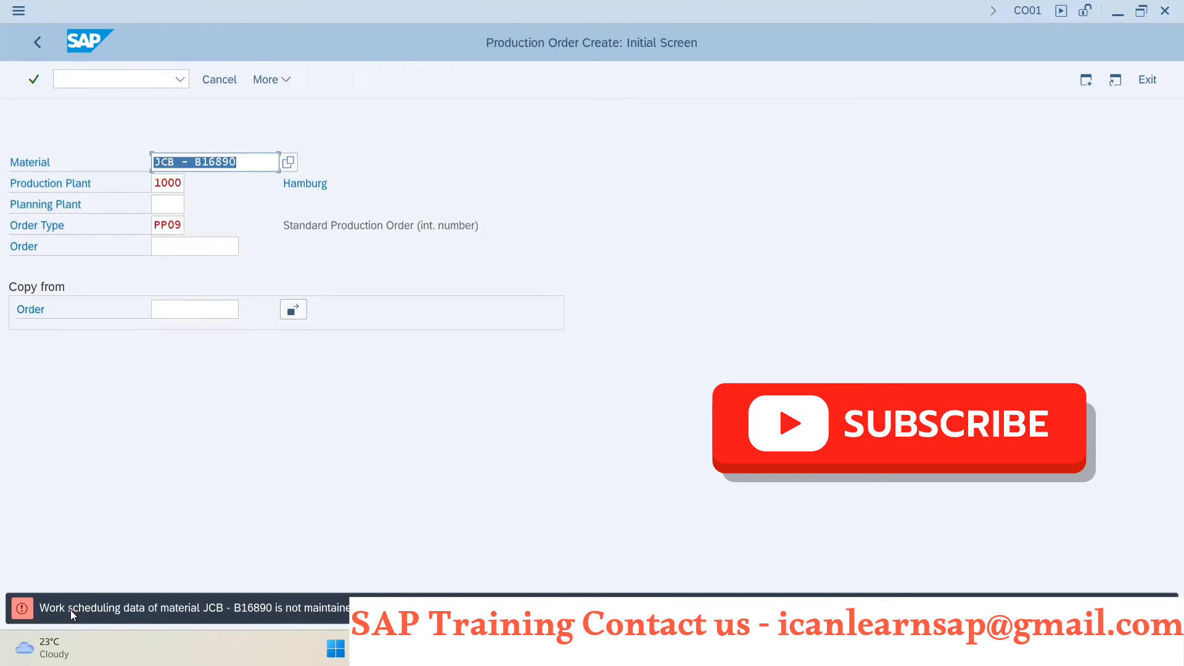
- Start extending material JCB - B16890 in MM01, using JCB - B16 as reference and selecting the Work Scheduling view
{"action": "left_click", "coordinate": [94, 79]}
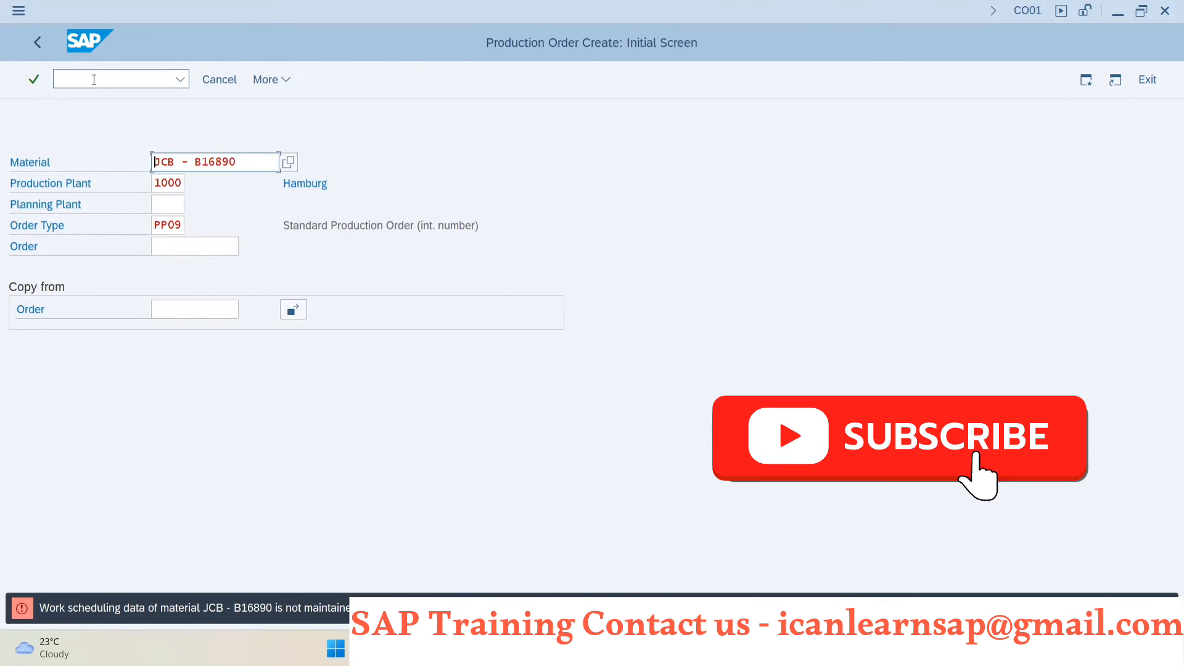
{"action": "type", "text": "/n"}
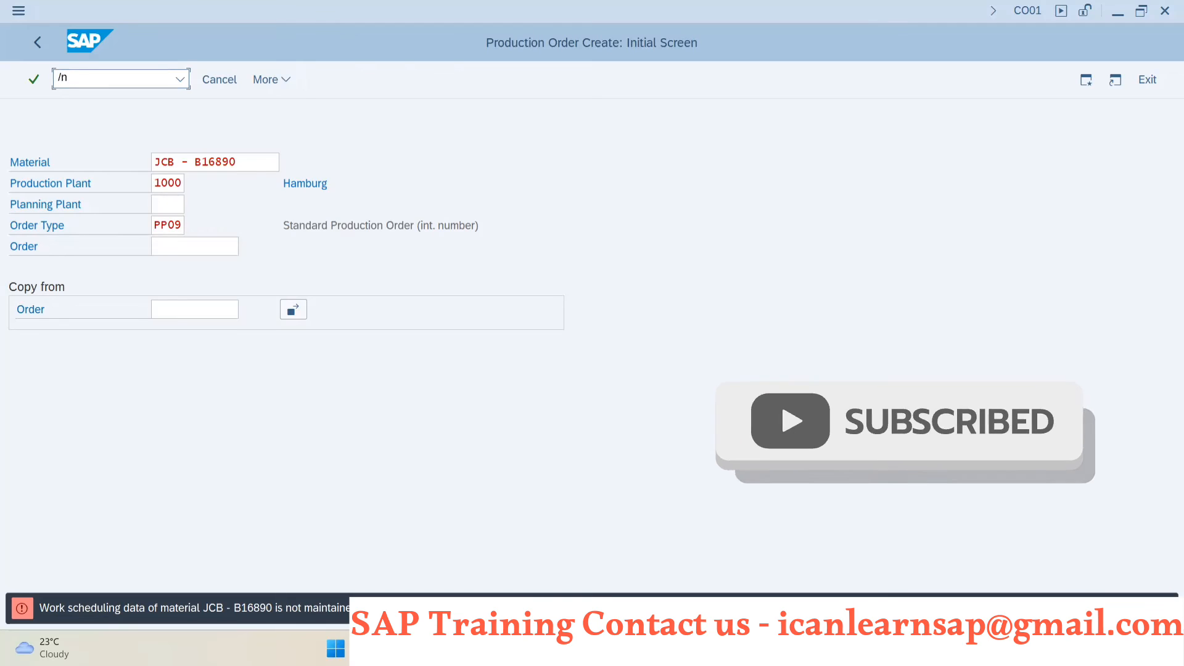
{"action": "type", "text": "mm01"}
{"action": "key", "text": "Return"}
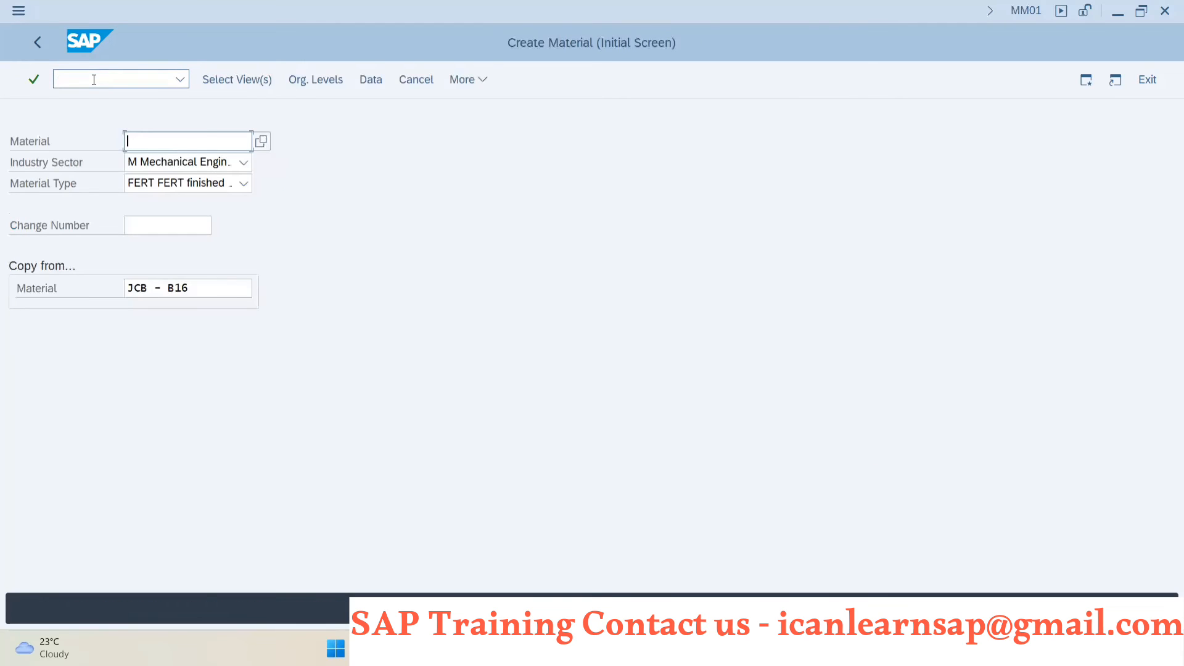
{"action": "key", "text": "ctrl+v"}
{"action": "key", "text": "Return"}
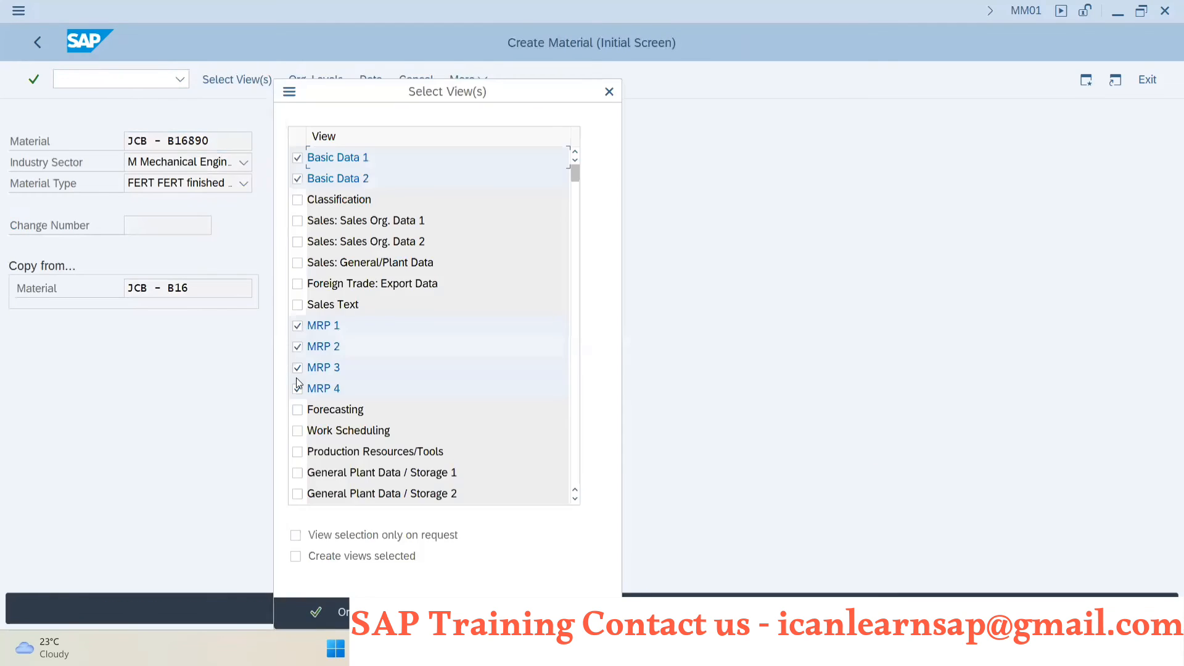
{"action": "key", "text": "Return"}
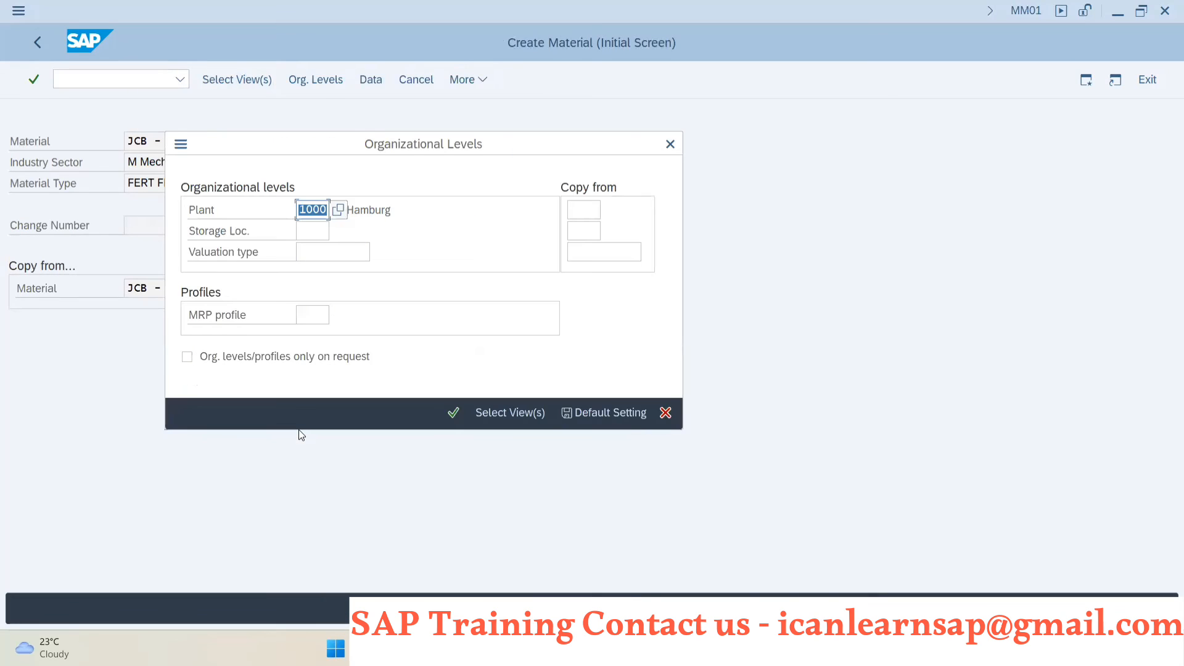
- Set the extension's organizational levels to plant 1000 and storage location 0001, copying from plant 1000 and storage location 0001
{"action": "left_click", "coordinate": [584, 210]}
{"action": "type", "text": "1"}
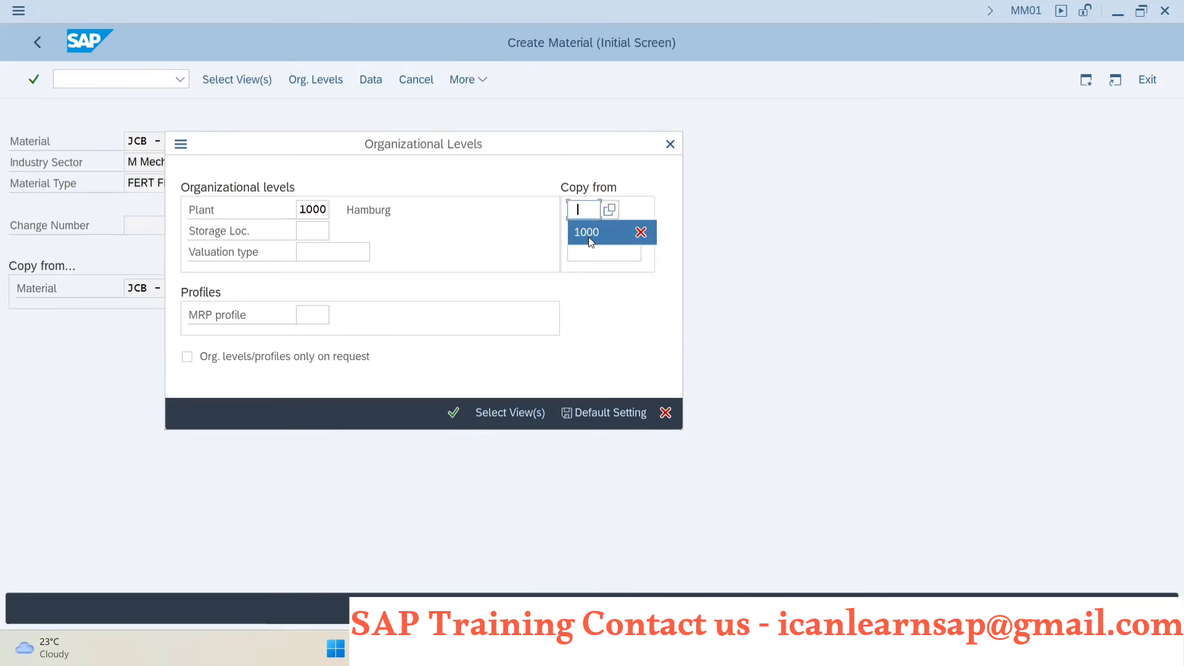
{"action": "left_click", "coordinate": [590, 230]}
{"action": "type", "text": "1000"}
{"action": "left_click", "coordinate": [586, 252]}
{"action": "left_click", "coordinate": [318, 235]}
{"action": "type", "text": "1"}
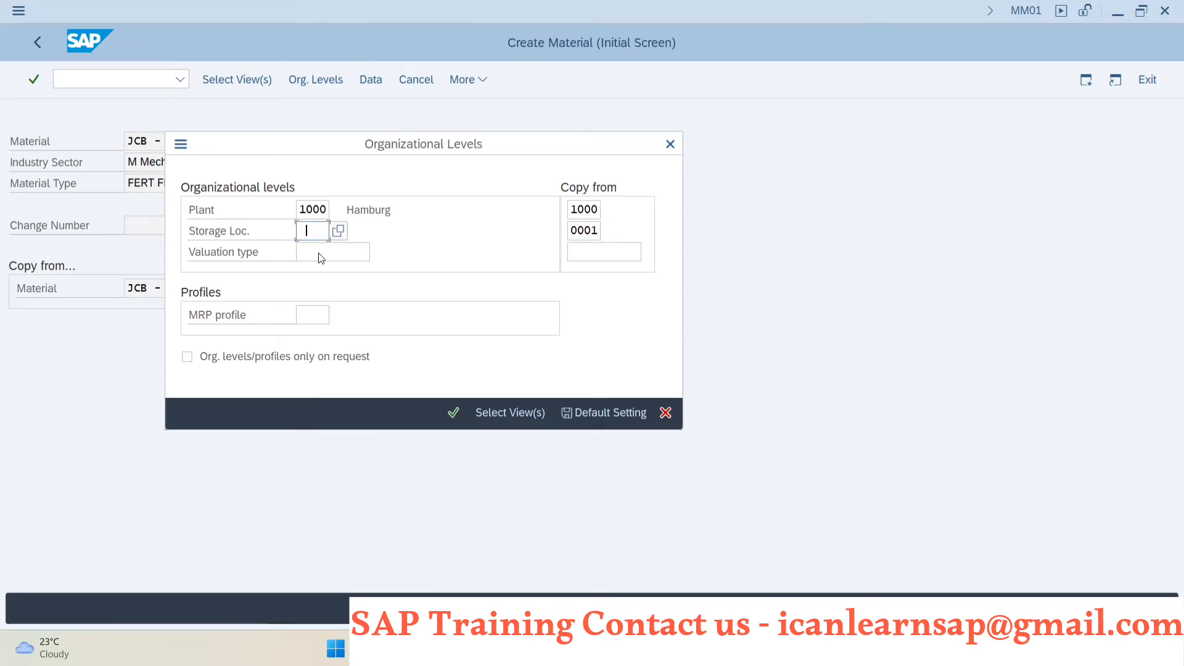
{"action": "left_click", "coordinate": [319, 253]}
{"action": "left_click", "coordinate": [321, 253]}
{"action": "key", "text": "Return"}
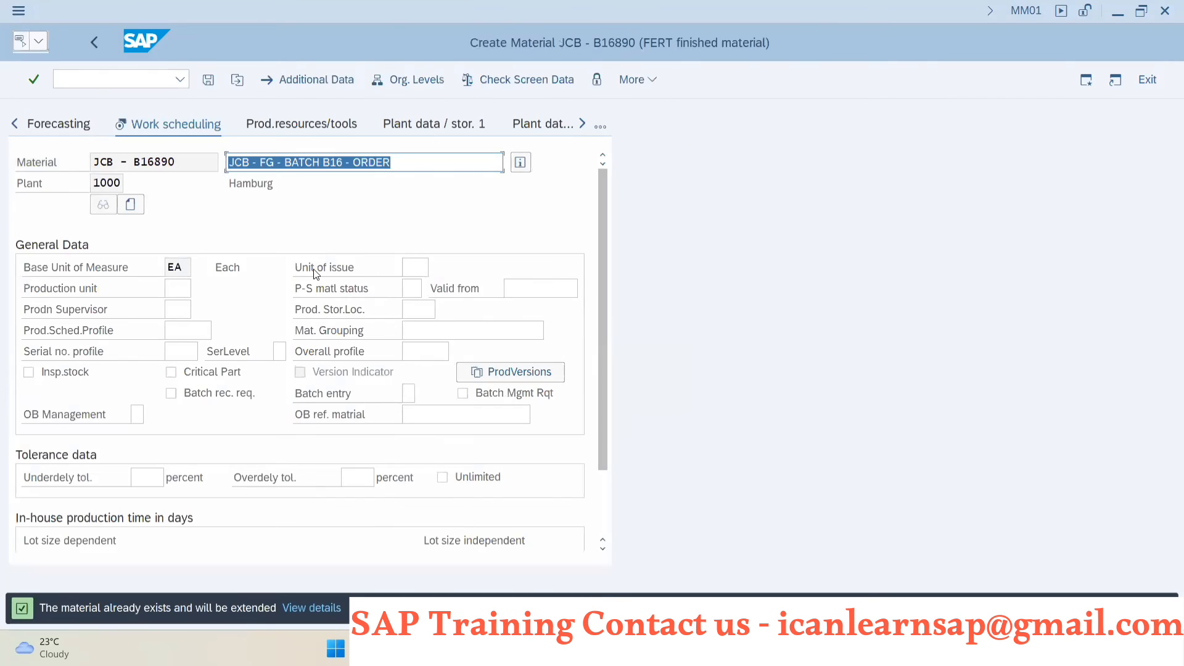
- Set the production scheduling profile of JCB - B16890 to 000001 in Work Scheduling and save the material
{"action": "left_click", "coordinate": [188, 330]}
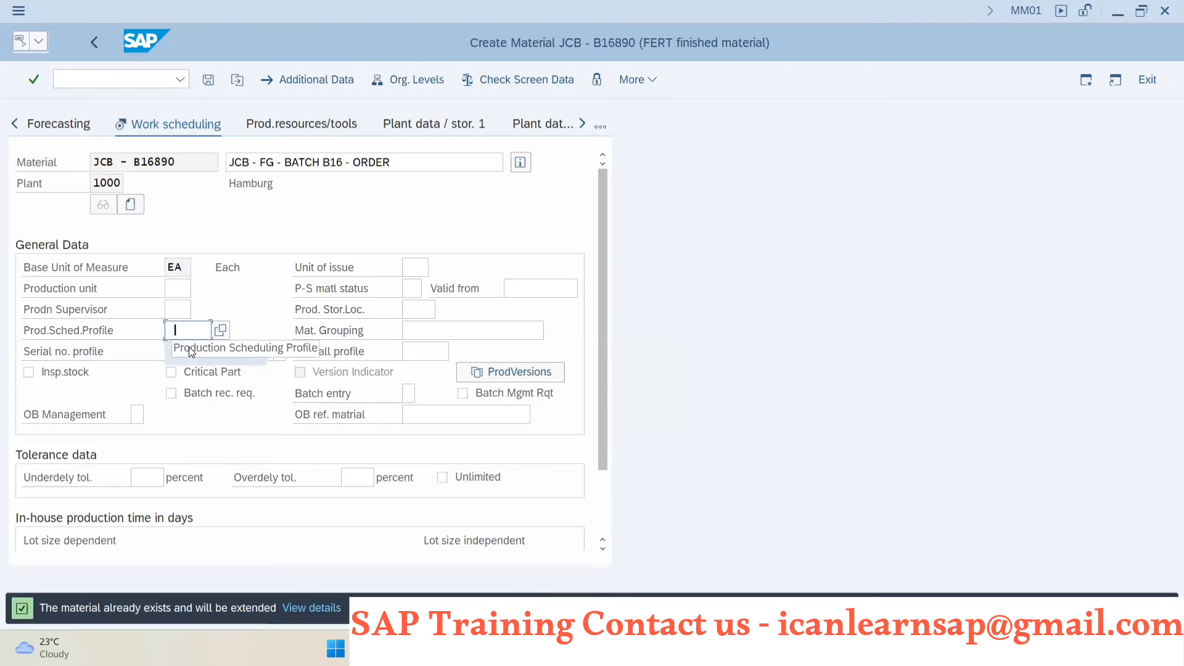
{"action": "left_click", "coordinate": [185, 351]}
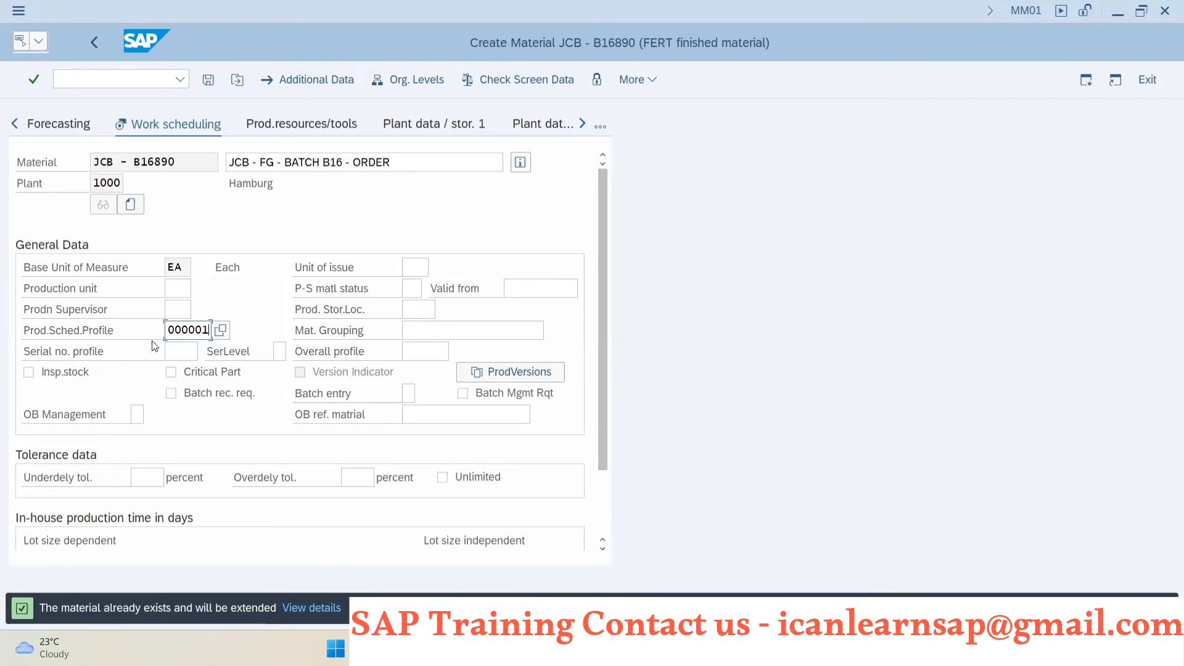
{"action": "left_click", "coordinate": [207, 81]}
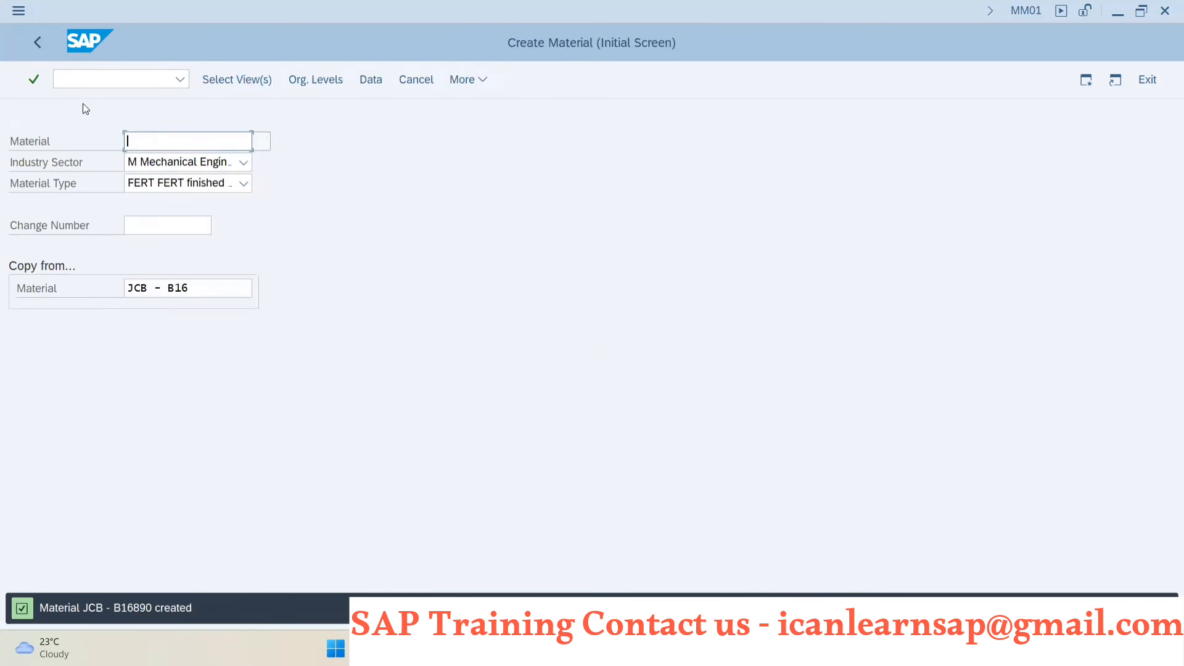
- Switch to the other SAP session, open CO01 and try to start a PP09 production order for JCB - B16890 in plant 1000
{"action": "key", "text": "alt+Tab"}
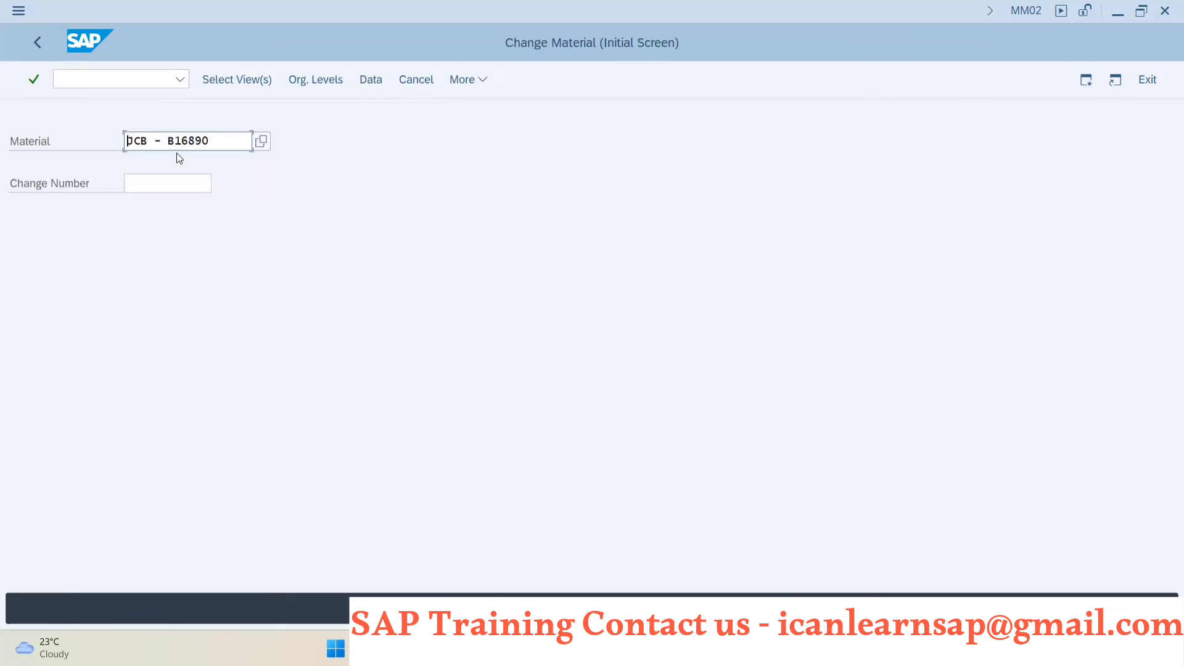
{"action": "left_click", "coordinate": [68, 84]}
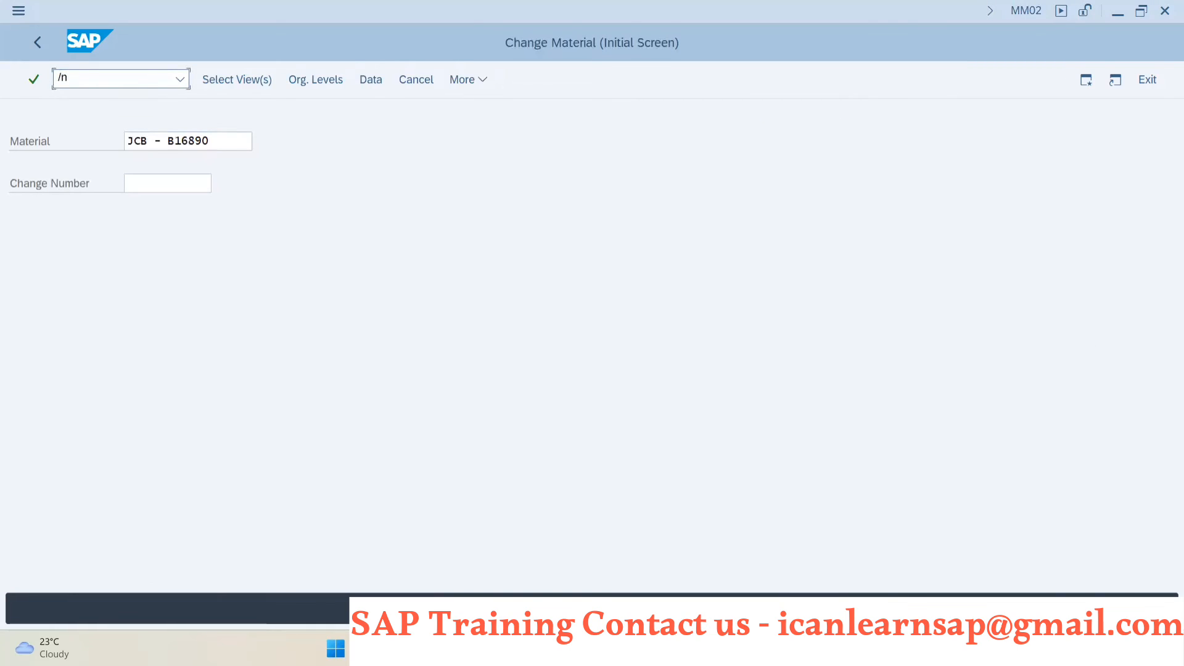
{"action": "type", "text": "/nco01"}
{"action": "key", "text": "Return"}
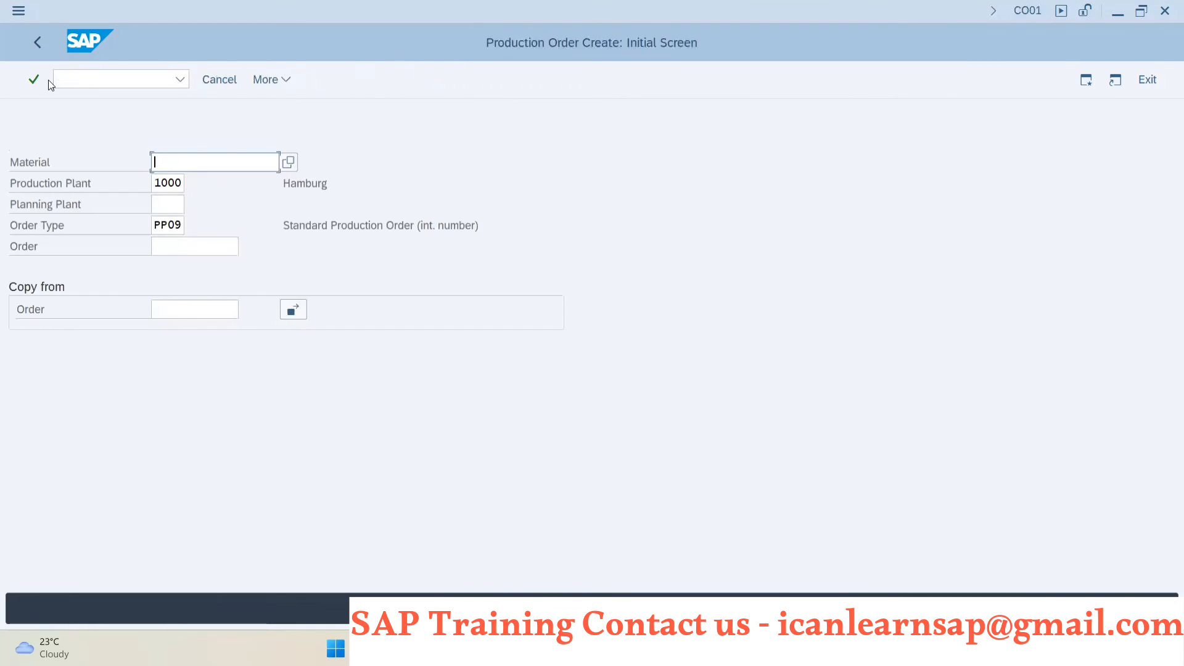
{"action": "key", "text": "ctrl+v"}
{"action": "key", "text": "Return"}
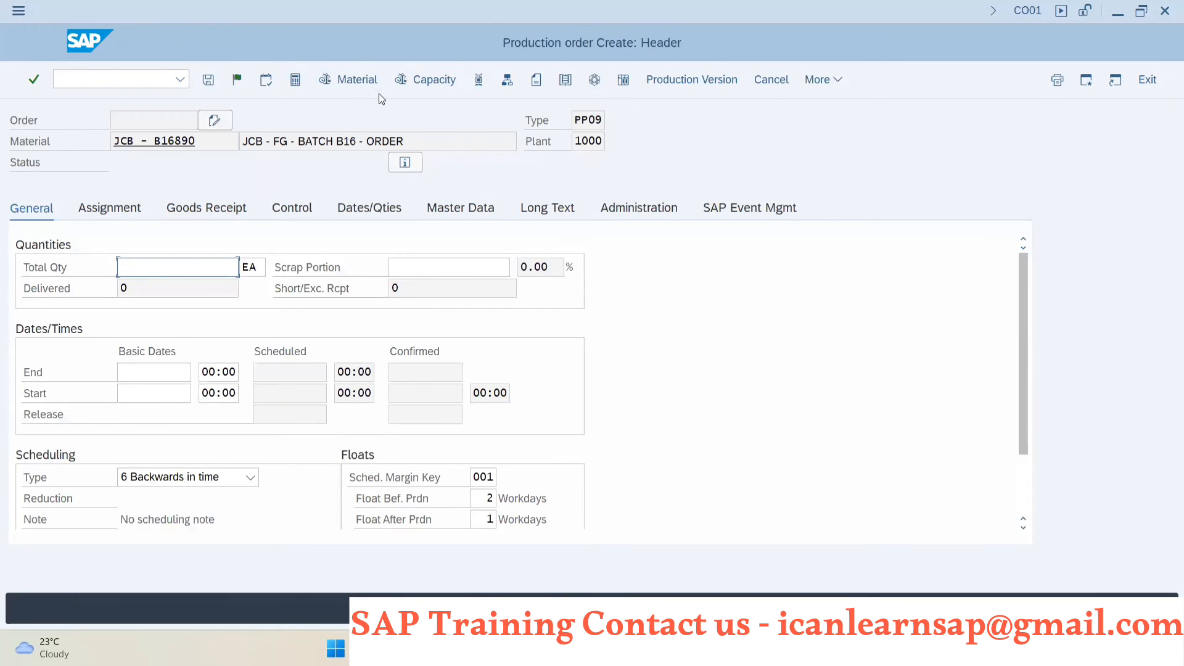
- Set the order's total quantity to 10 EA and basic end date to 31.10.2024, and try to continue with order creation
{"action": "type", "text": "10"}
{"action": "key", "text": "Return"}
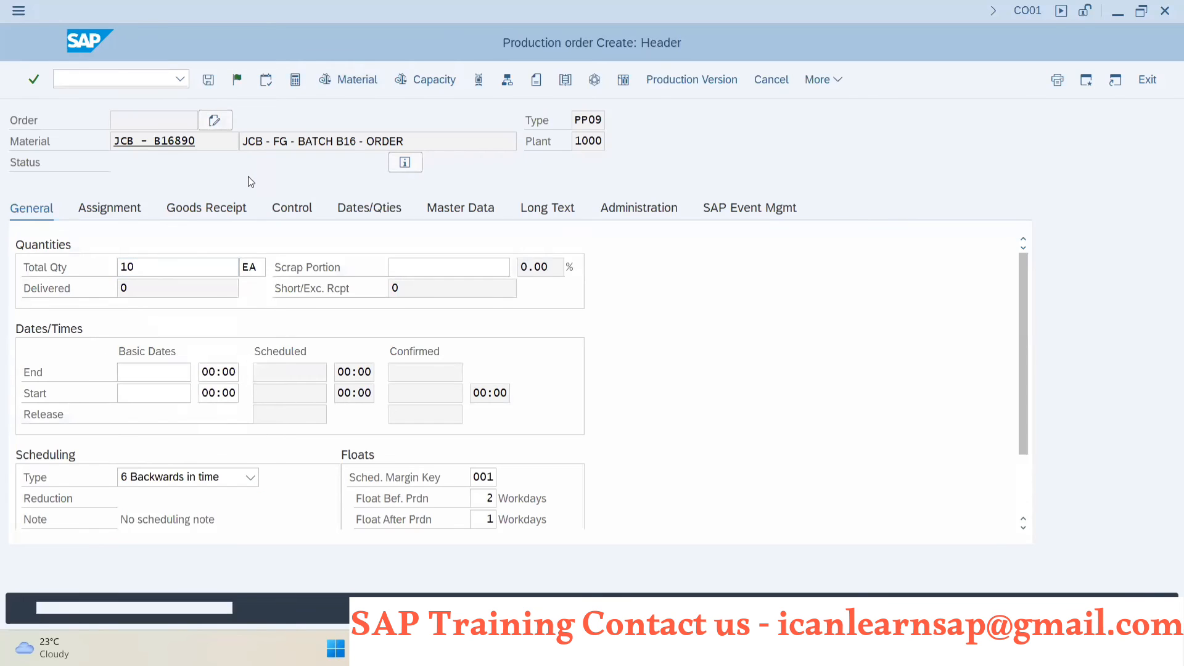
{"action": "left_click", "coordinate": [155, 371]}
{"action": "left_click", "coordinate": [176, 395]}
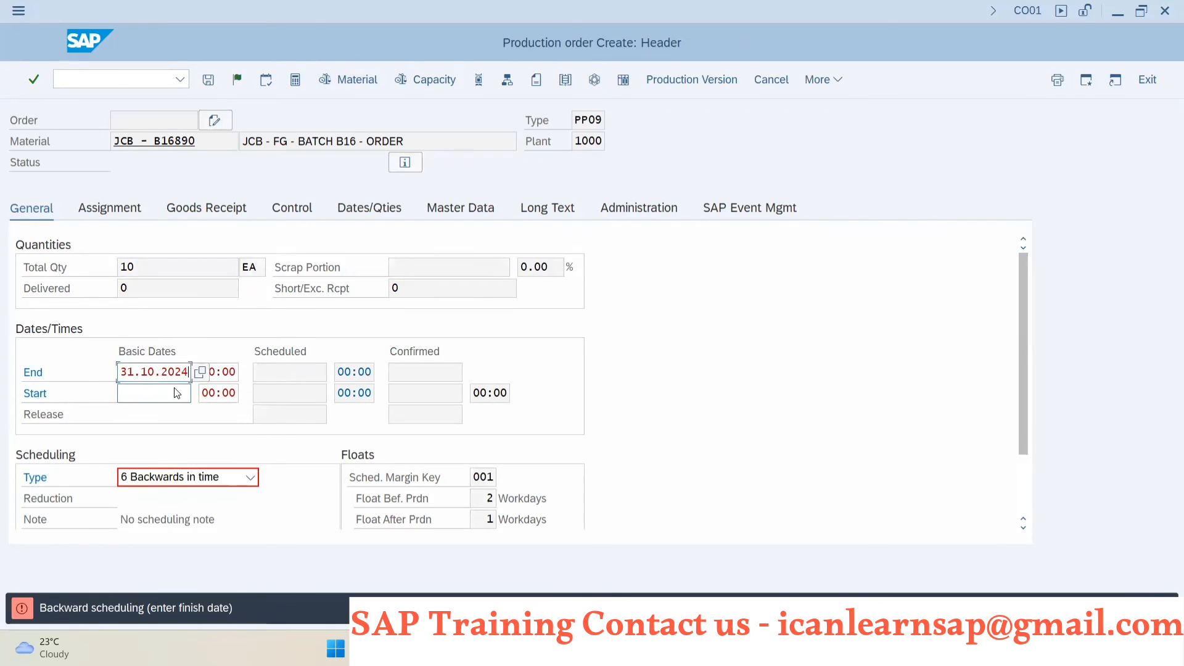
{"action": "key", "text": "Return"}
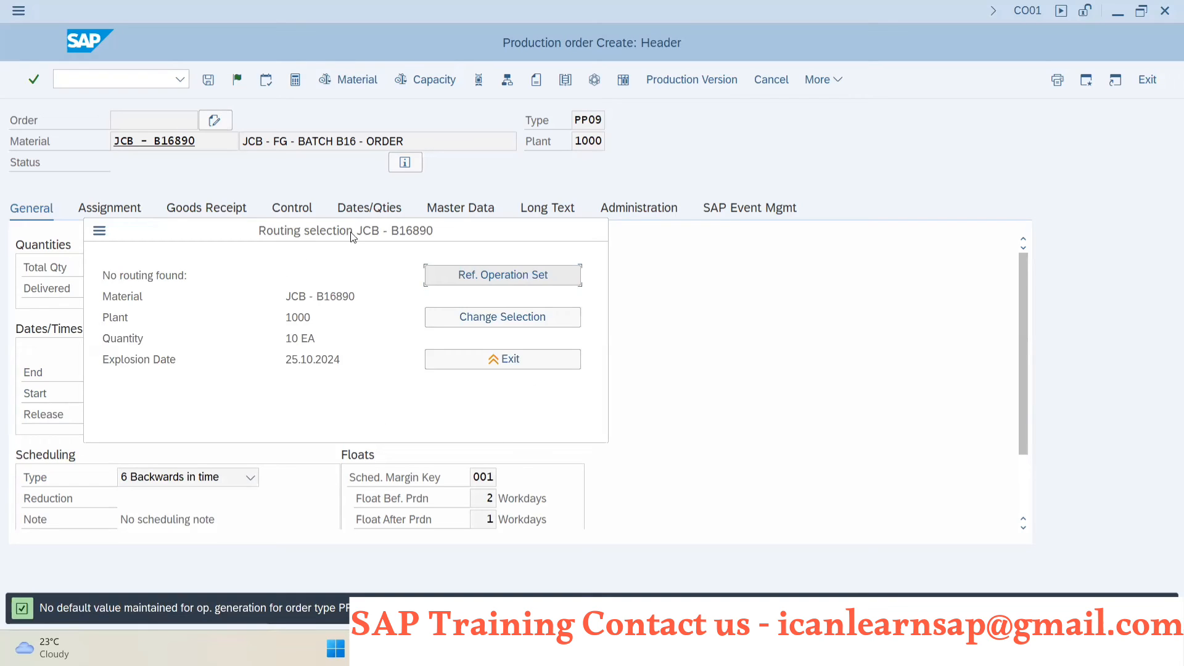
- Review the routing selection for JCB - B16890 alongside the Effects of Production order slide in PowerPoint, and exit the routing selection
{"action": "left_click_drag", "start_coordinate": [356, 232], "coordinate": [539, 254]}
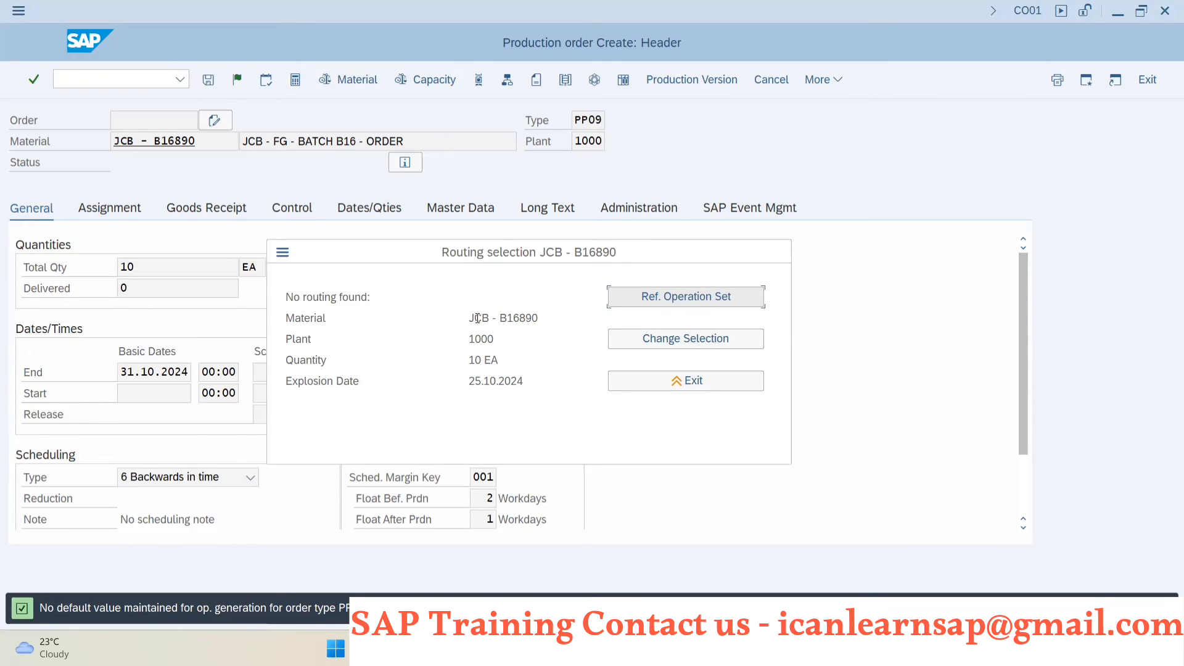
{"action": "key", "text": "alt+Tab"}
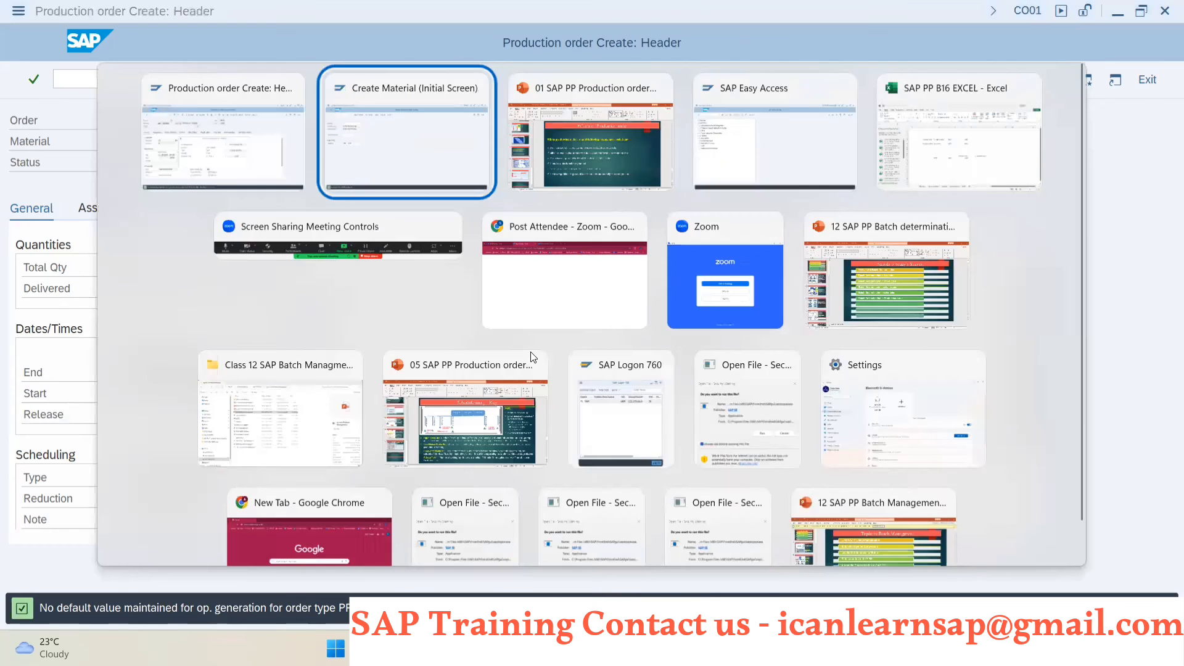
{"action": "key", "text": "alt+Tab"}
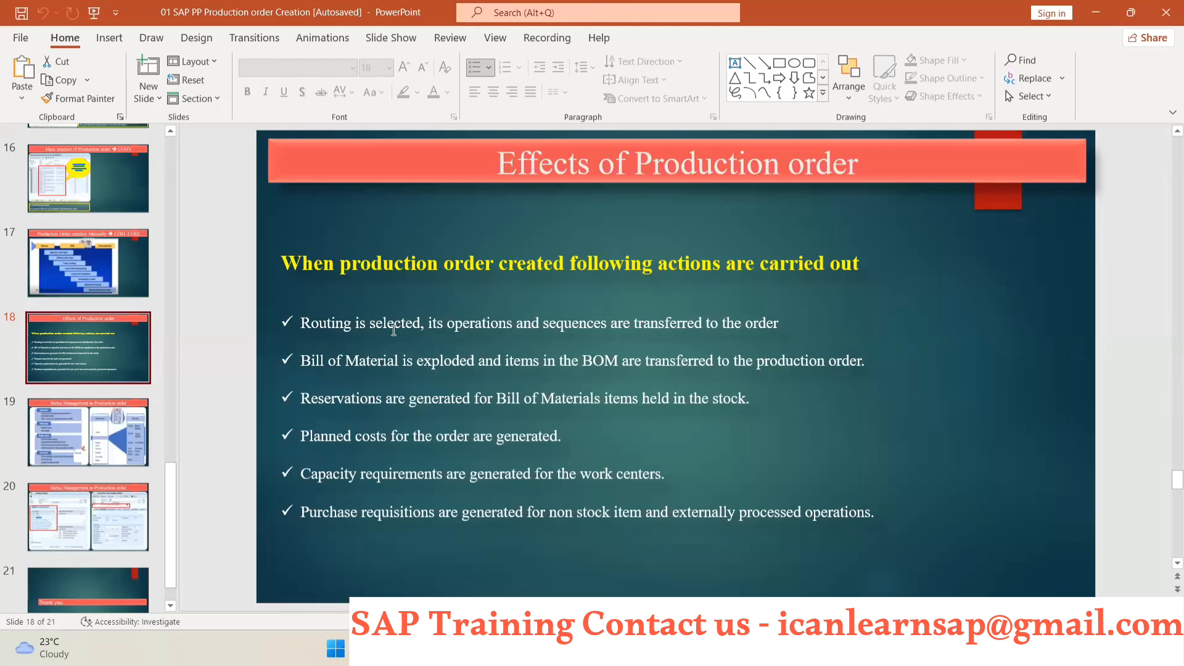
{"action": "key", "text": "alt+Tab"}
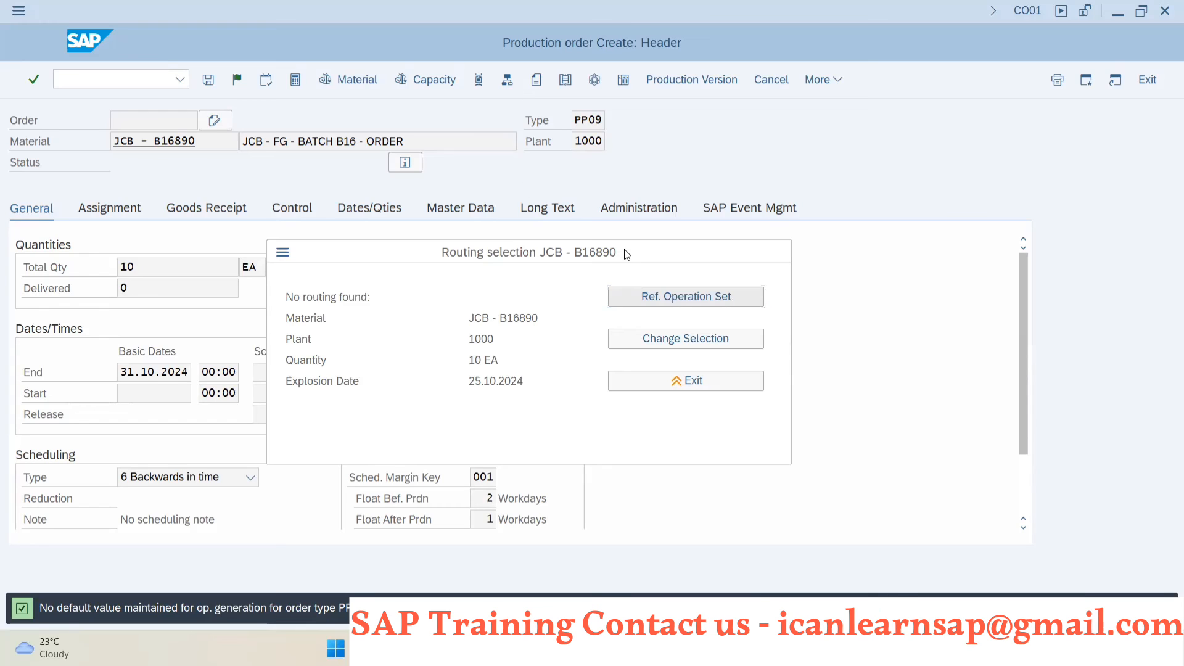
{"action": "left_click_drag", "start_coordinate": [626, 254], "coordinate": [681, 207]}
{"action": "left_click", "coordinate": [740, 331]}
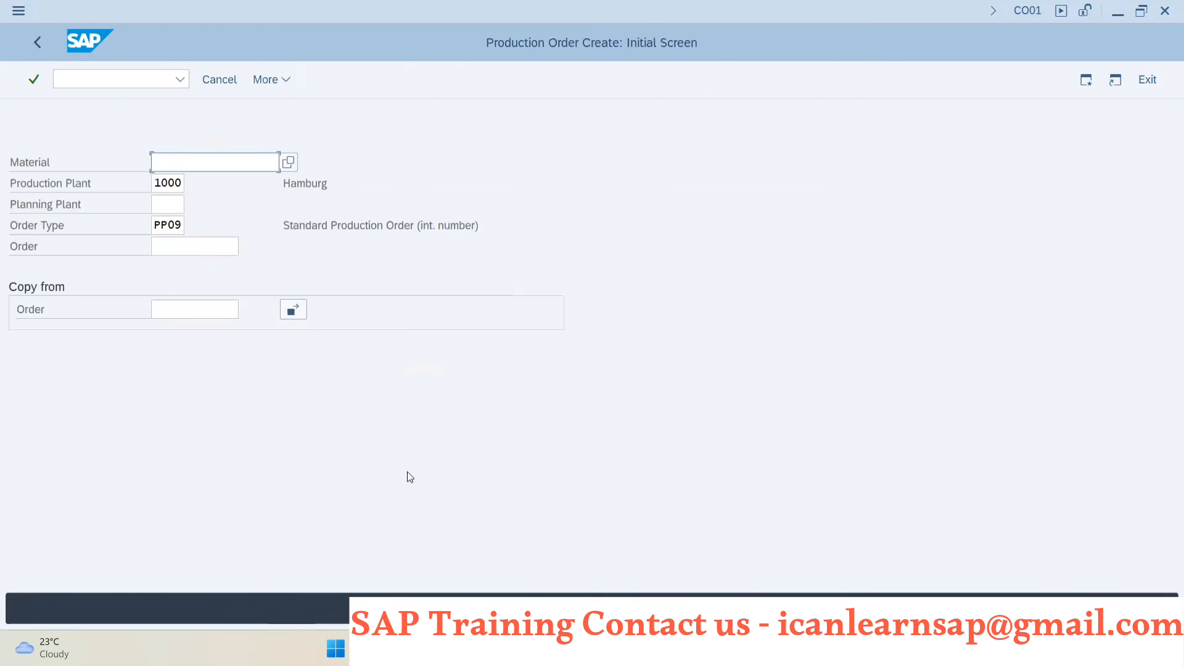
- Open CO03 and display the most recently used production order from the order field's history
{"action": "key", "text": "F10"}
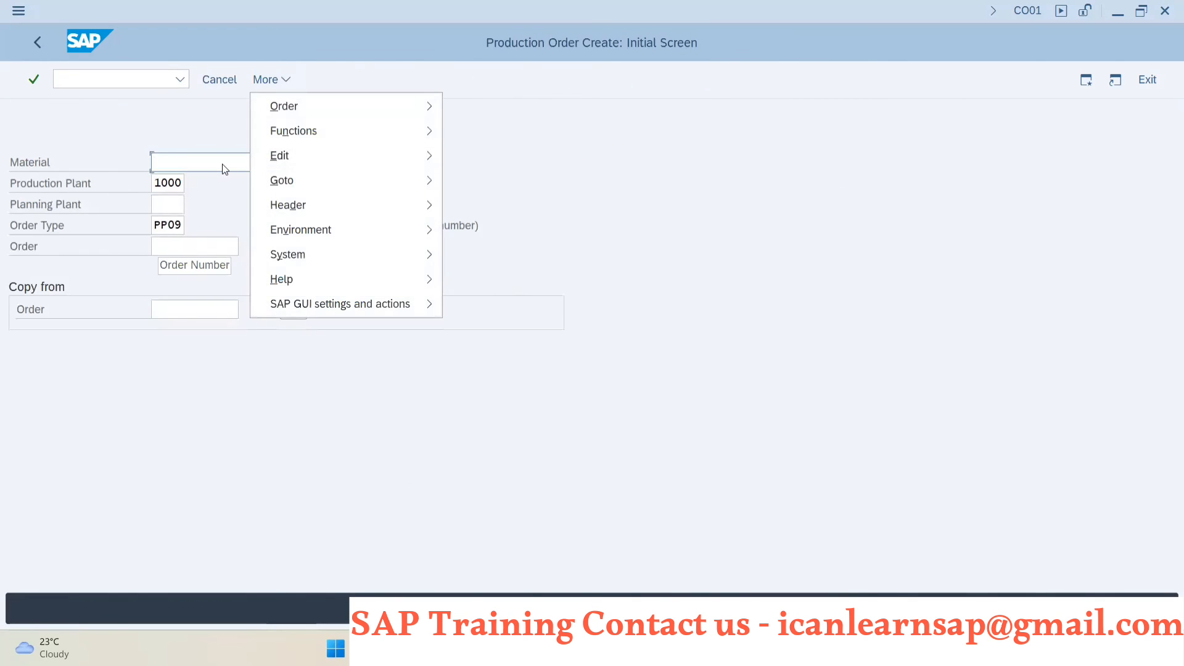
{"action": "left_click", "coordinate": [90, 83]}
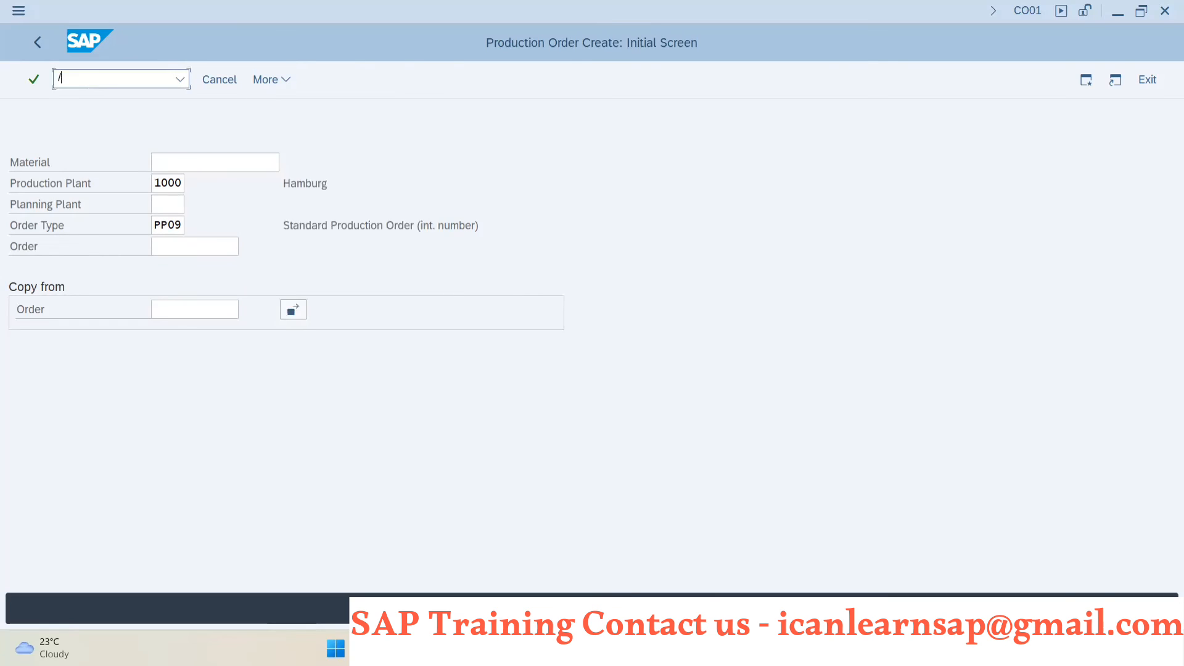
{"action": "type", "text": "/nco03"}
{"action": "key", "text": "Return"}
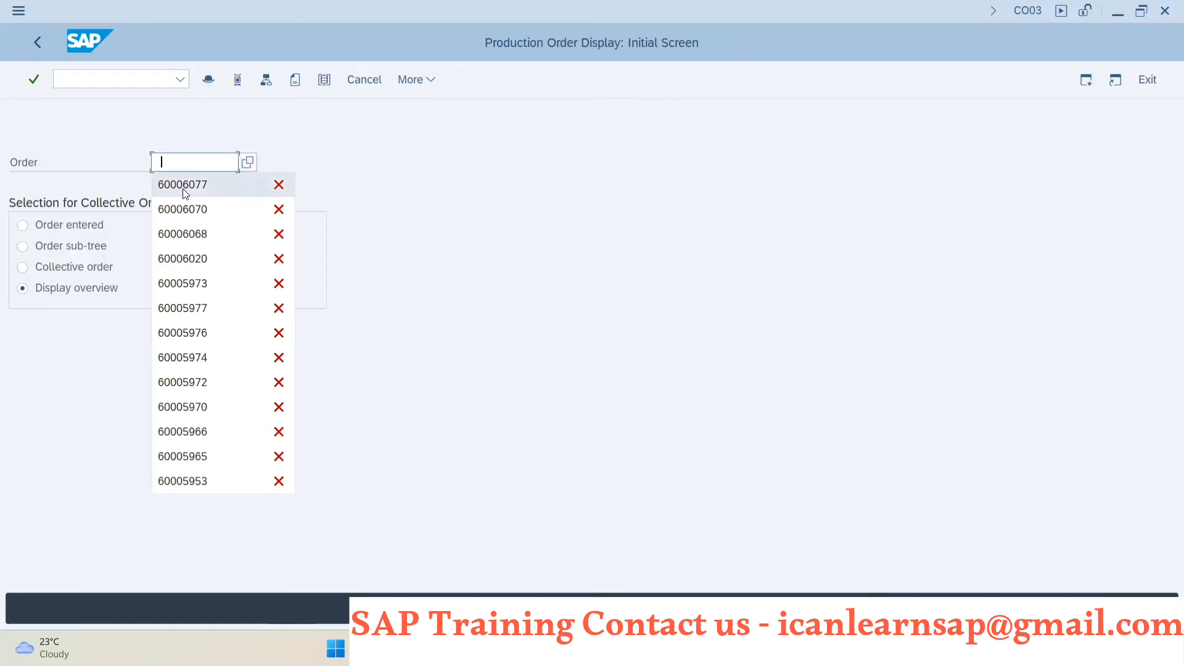
{"action": "left_click", "coordinate": [183, 188]}
{"action": "key", "text": "Return"}
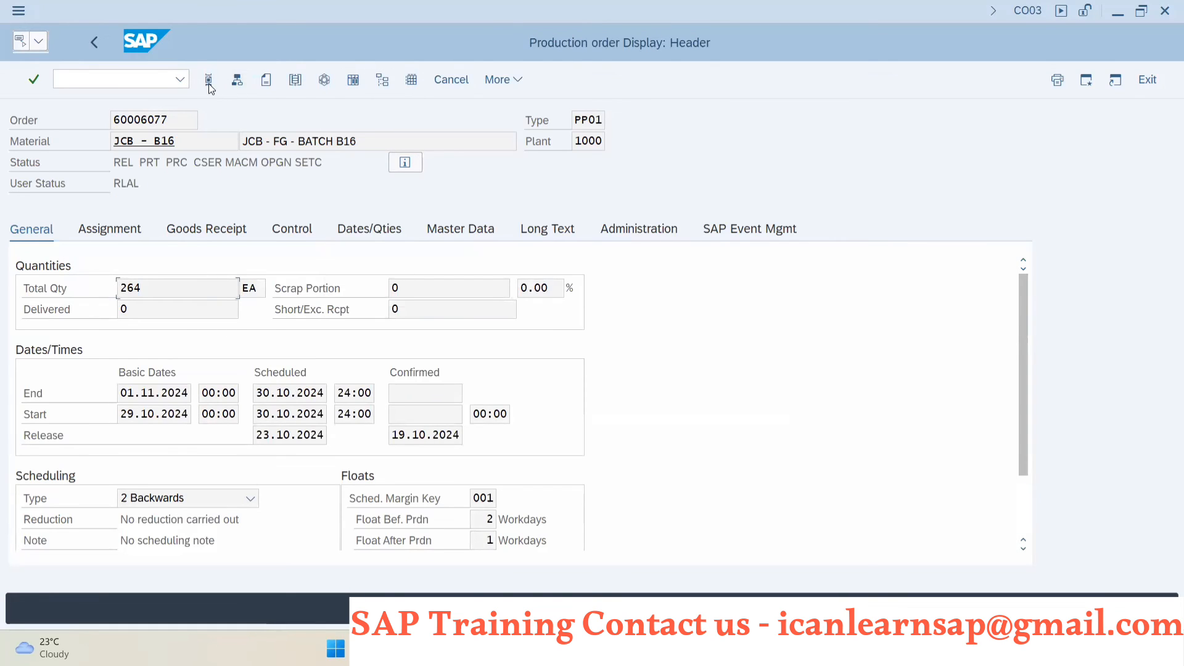
- Examine the order's component overview, and its General and Assignment header data down to the reservation
{"action": "left_click", "coordinate": [237, 80]}
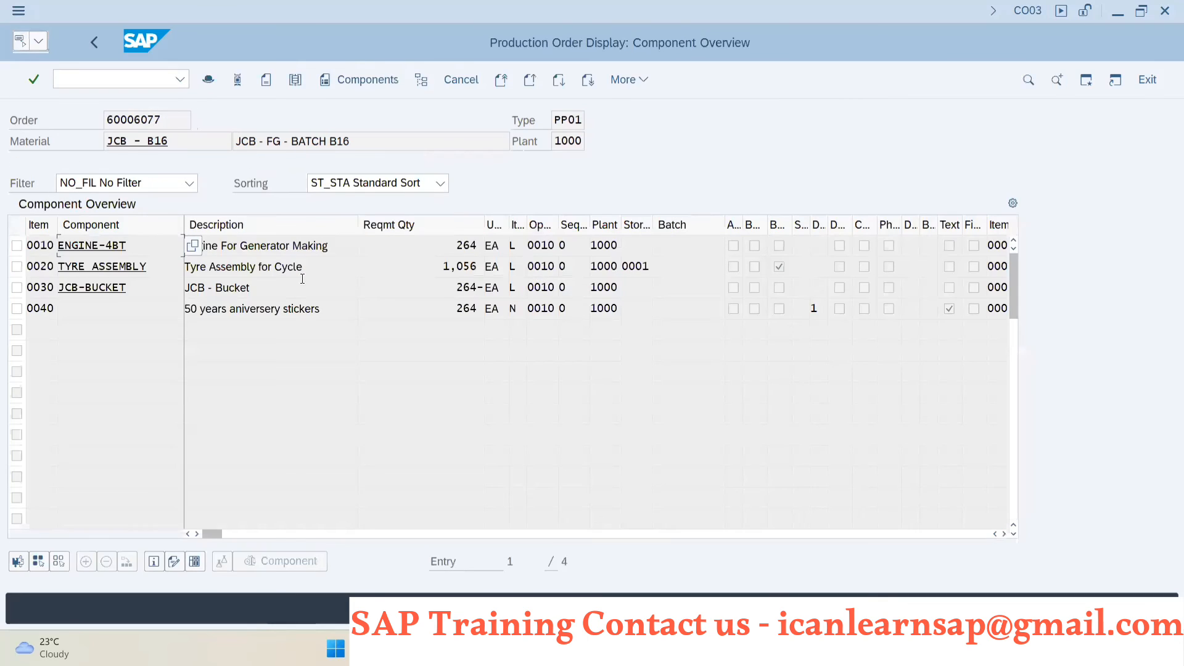
{"action": "left_click", "coordinate": [209, 80]}
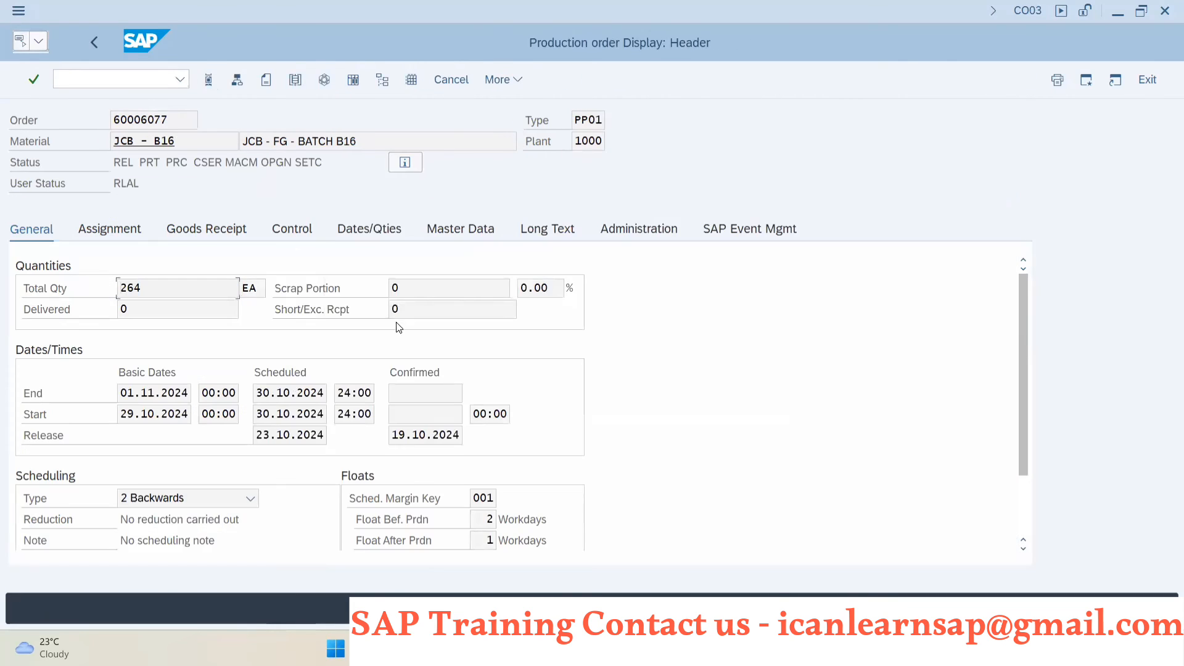
{"action": "scroll", "coordinate": [338, 354], "scroll_direction": "down", "scroll_amount": 2}
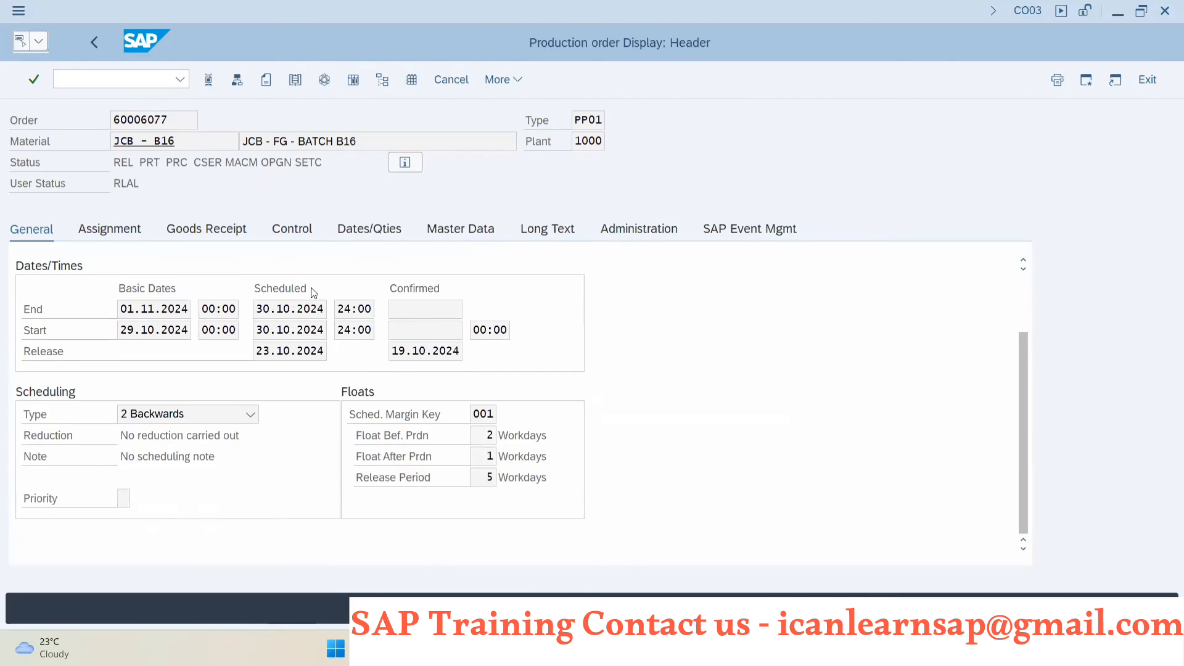
{"action": "left_click", "coordinate": [131, 232]}
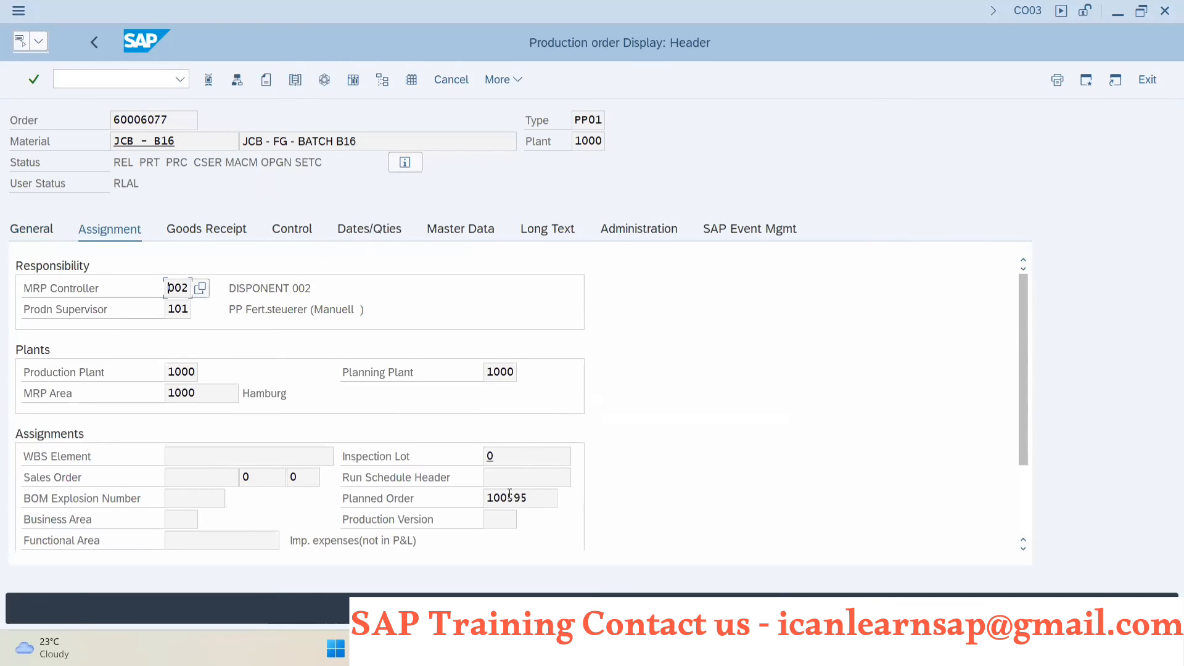
{"action": "scroll", "coordinate": [509, 496], "scroll_direction": "down", "scroll_amount": 2}
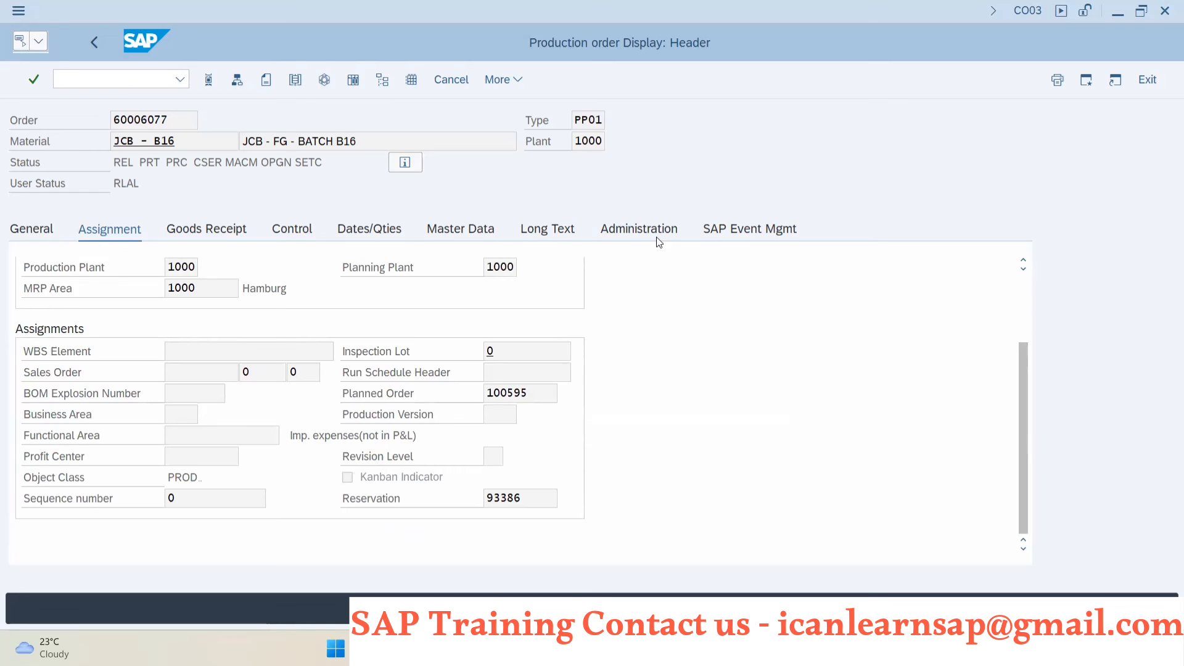
- Consult the Effects of Production order slide in PowerPoint, and display the production order's plan/actual cost comparison in SAP
{"action": "key", "text": "alt+Tab"}
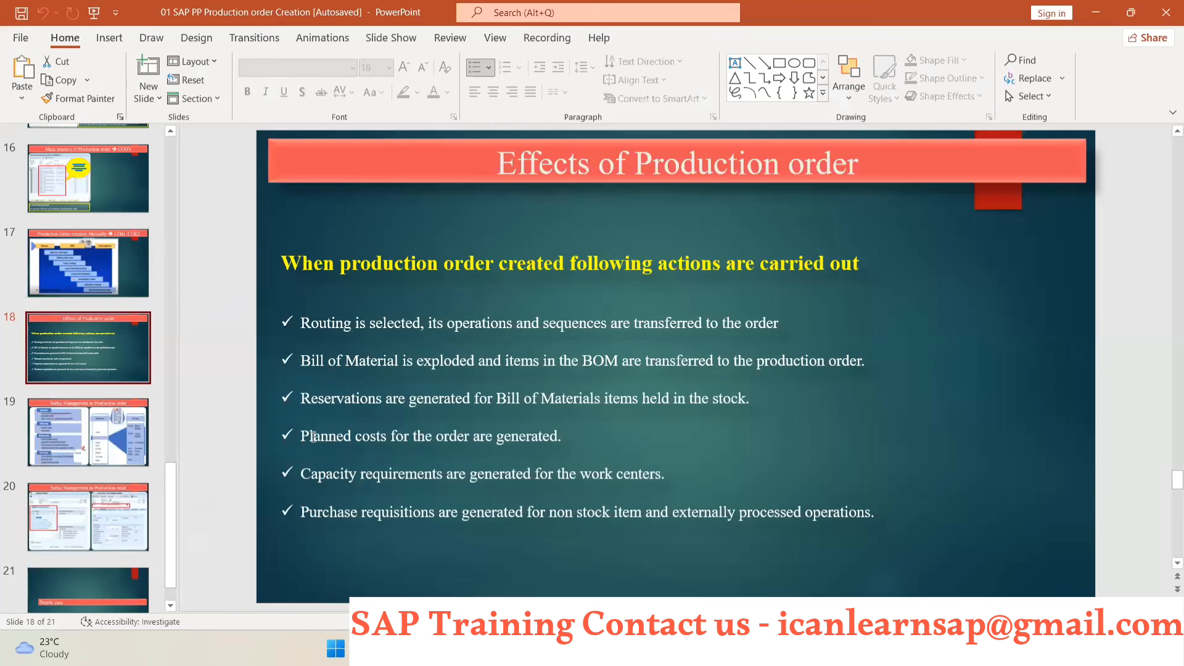
{"action": "key", "text": "alt+Tab"}
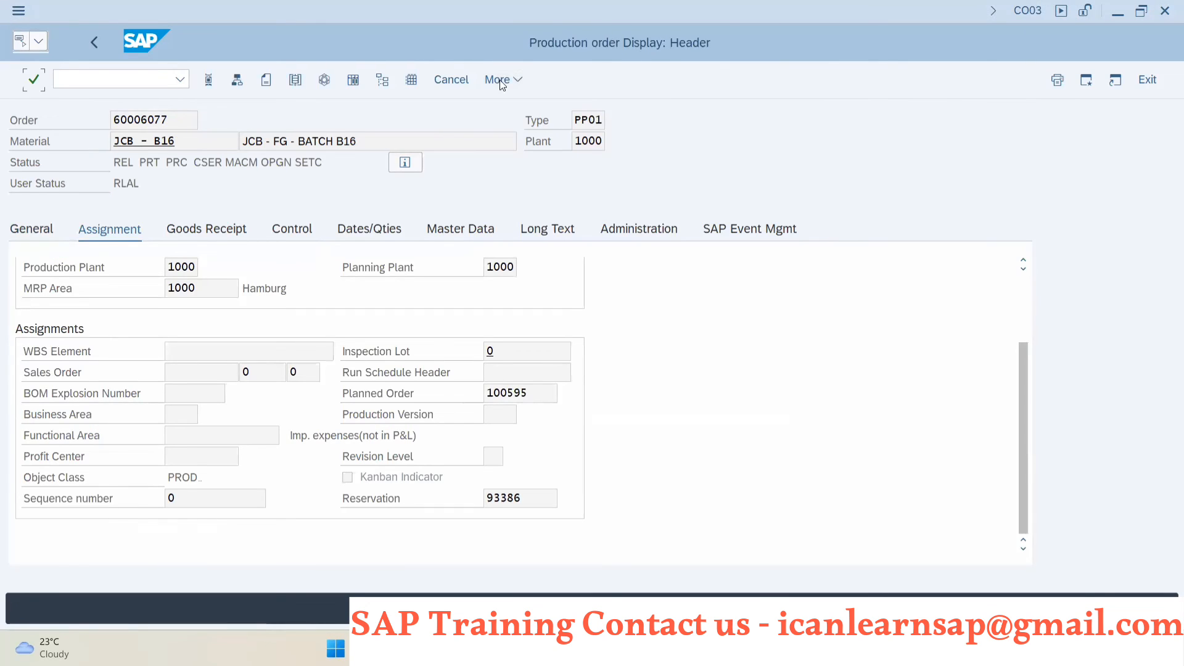
{"action": "left_click", "coordinate": [502, 81]}
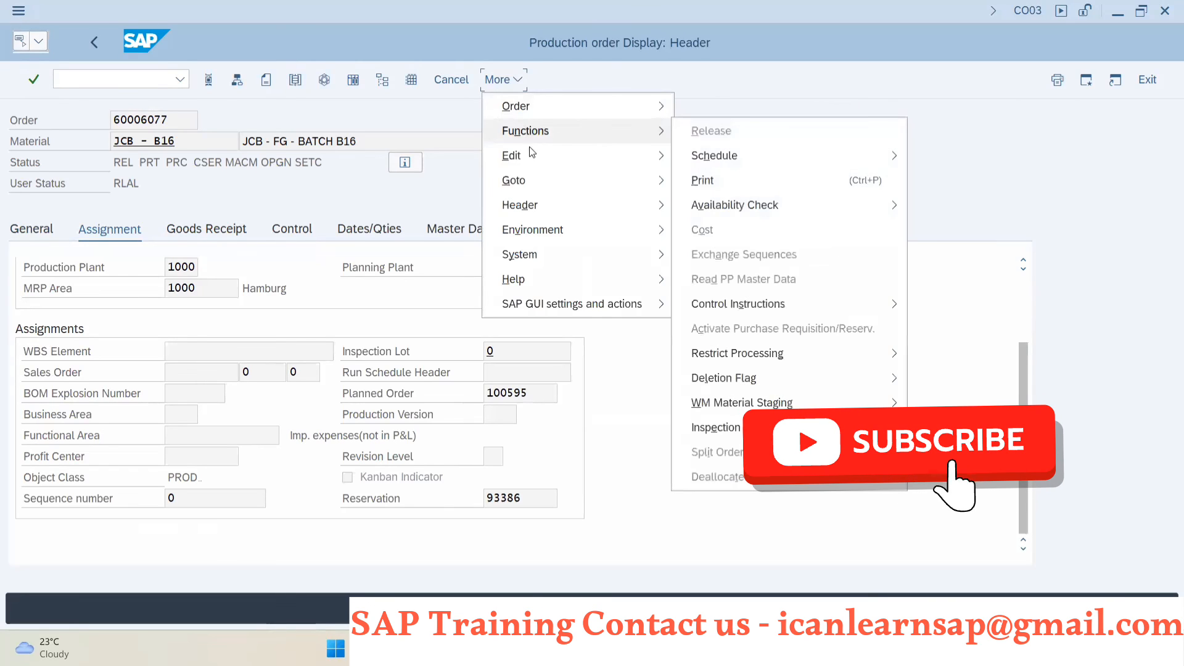
{"action": "mouse_move", "coordinate": [531, 185]}
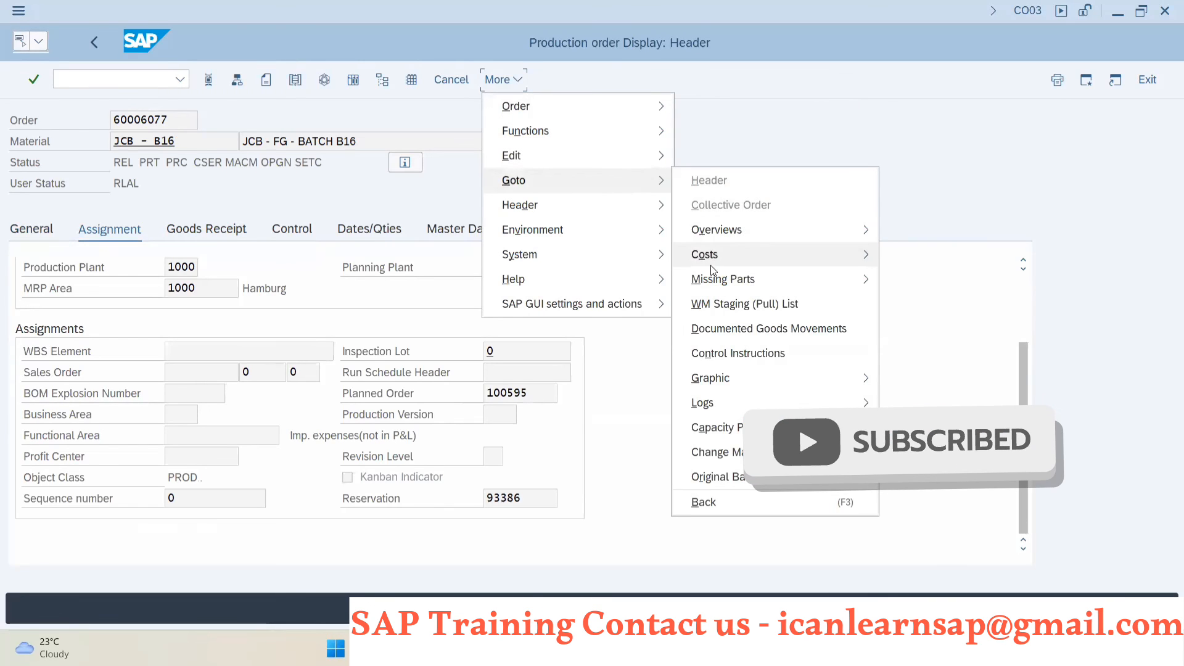
{"action": "left_click", "coordinate": [888, 256]}
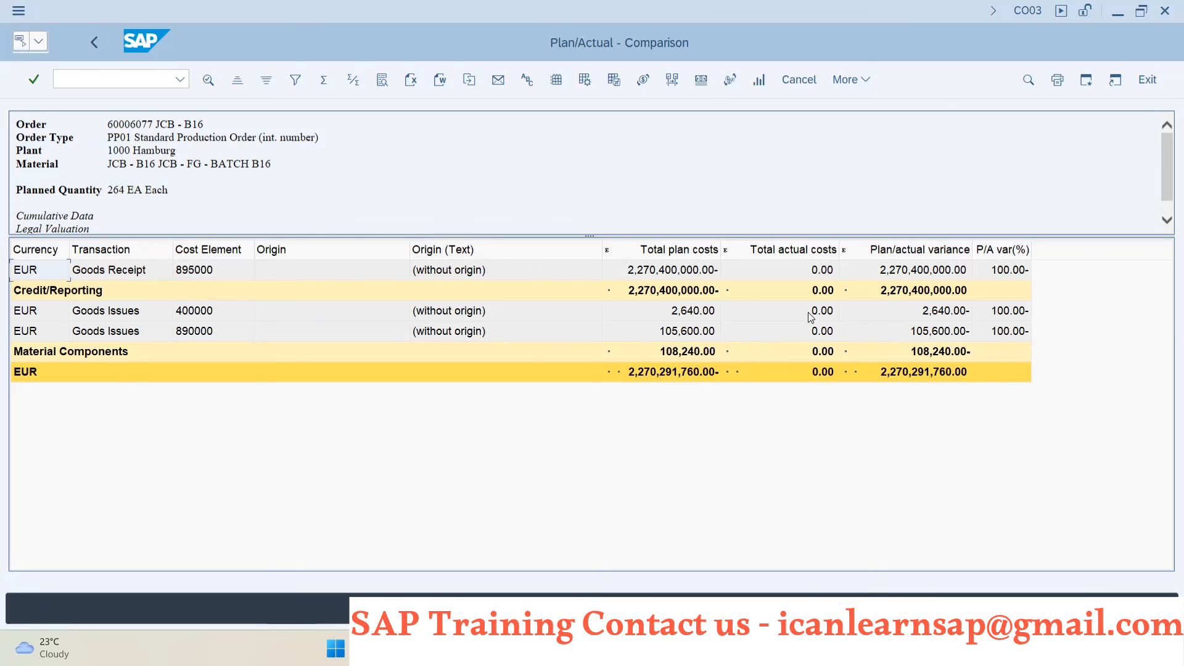
- Compare the plan/actual cost report with the Effects of Production order slide in PowerPoint, and return to the SAP order header
{"action": "key", "text": "alt+Tab"}
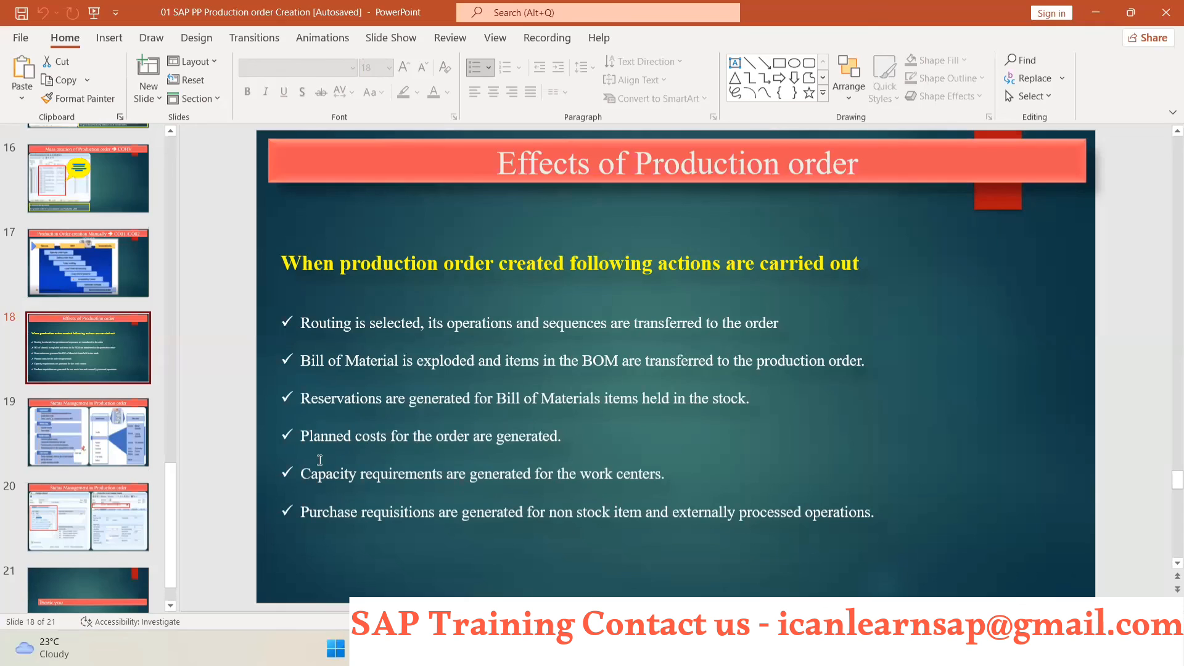
{"action": "key", "text": "alt+Tab"}
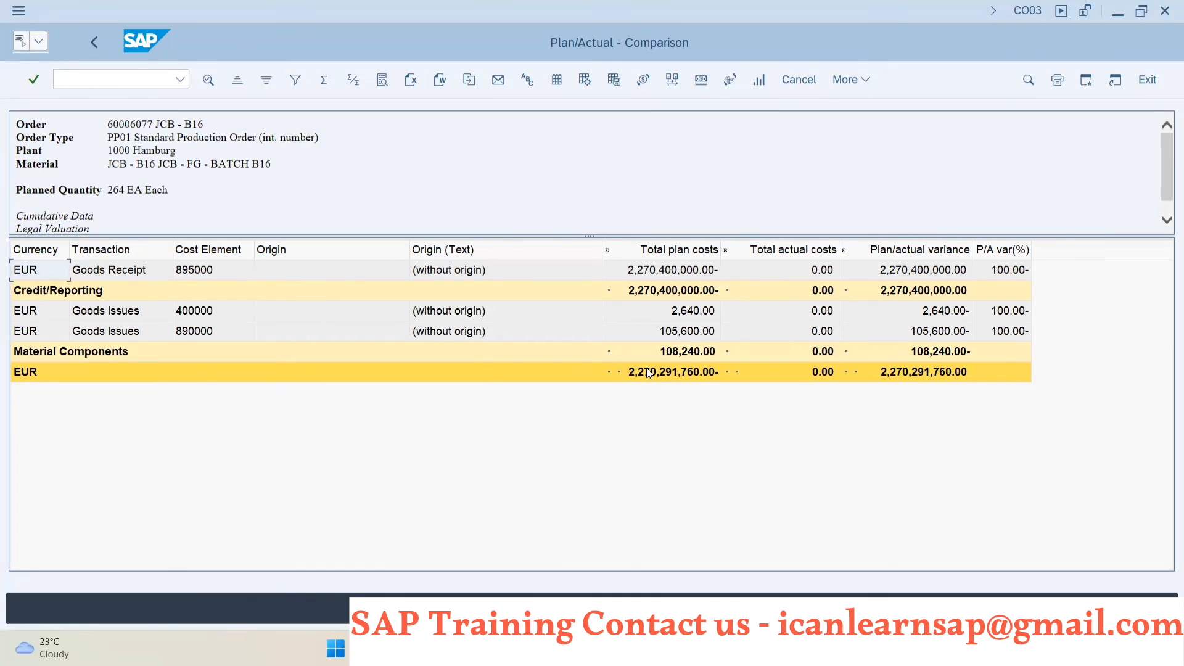
{"action": "key", "text": "alt+Tab"}
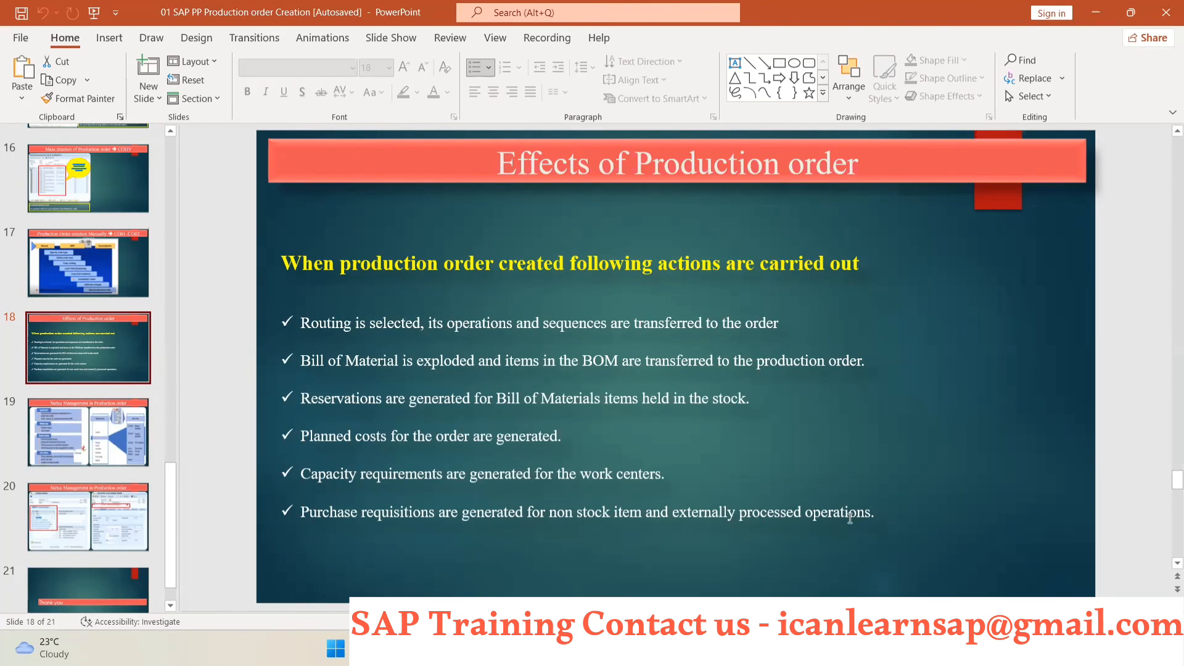
{"action": "key", "text": "alt+Tab"}
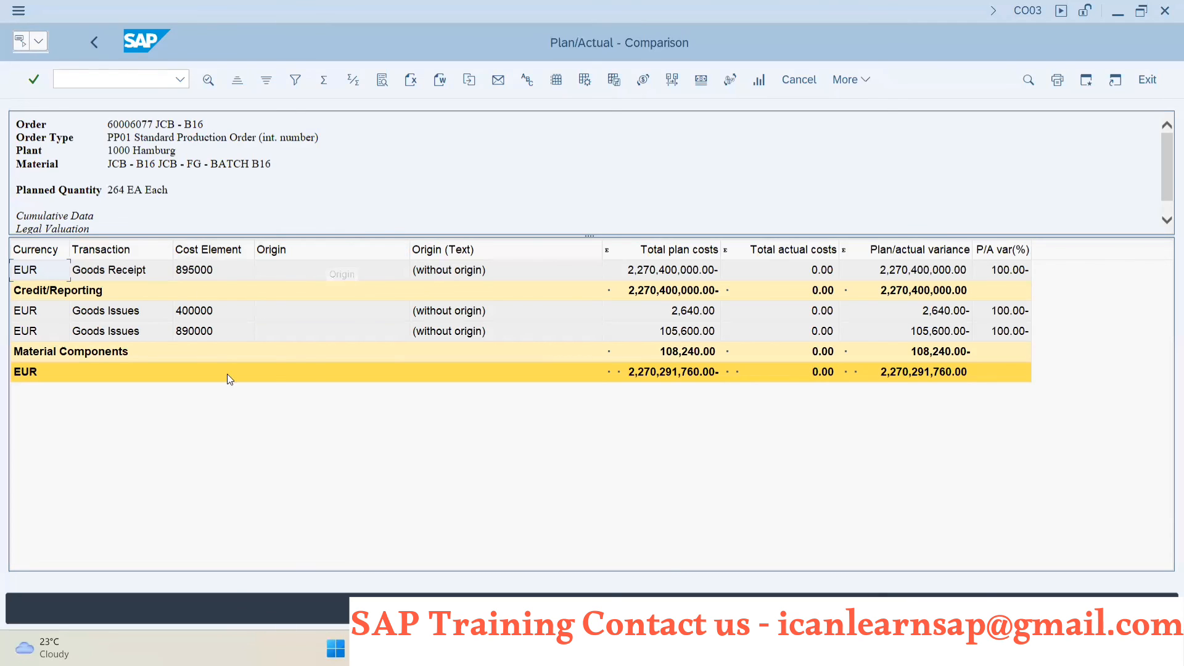
{"action": "left_click", "coordinate": [98, 47]}
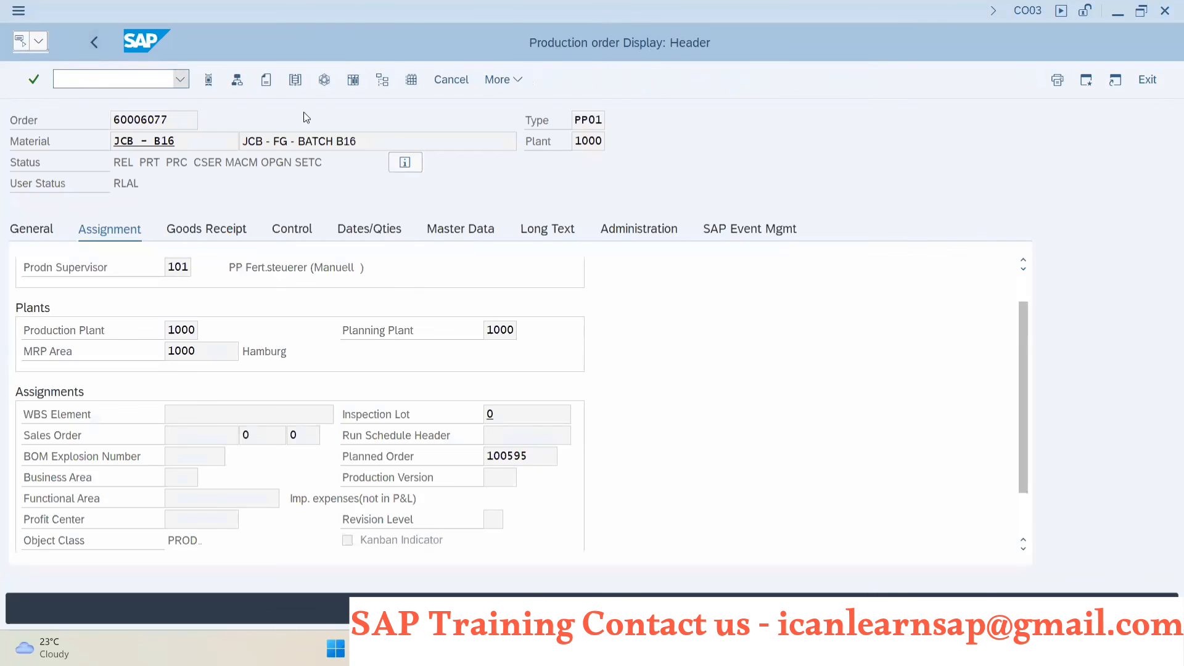
- Open the purchasing data of non-stock component item 0040, 50 years aniversery stickers, and display its purchase requisition
{"action": "left_click", "coordinate": [237, 81]}
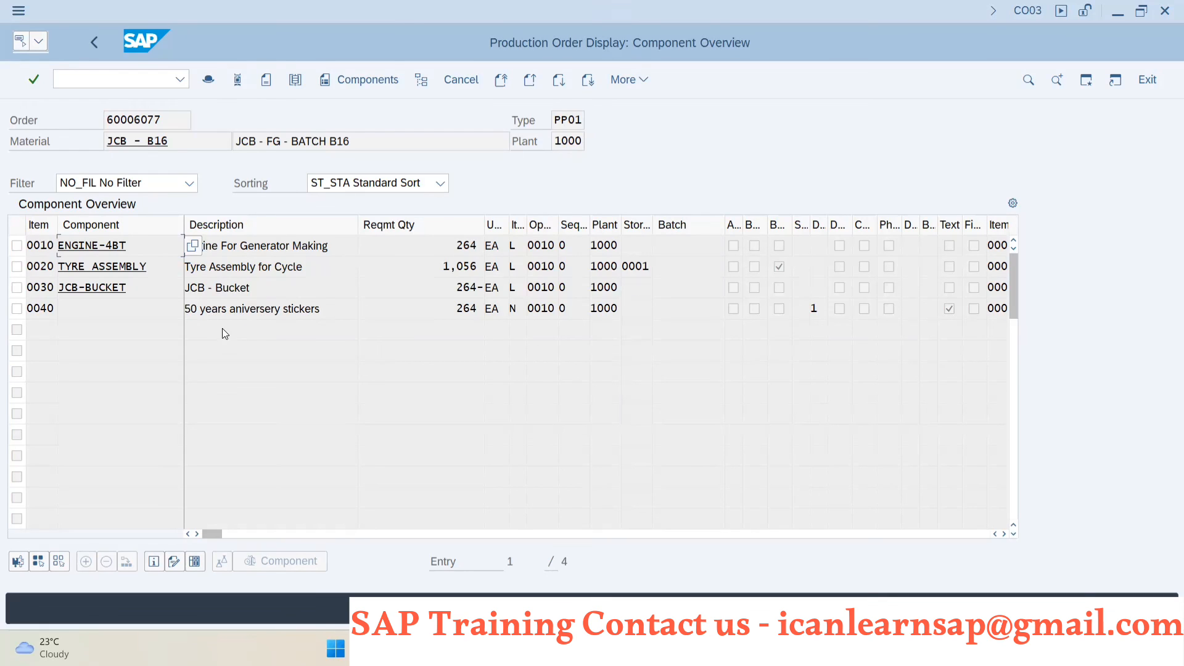
{"action": "double_click", "coordinate": [219, 310]}
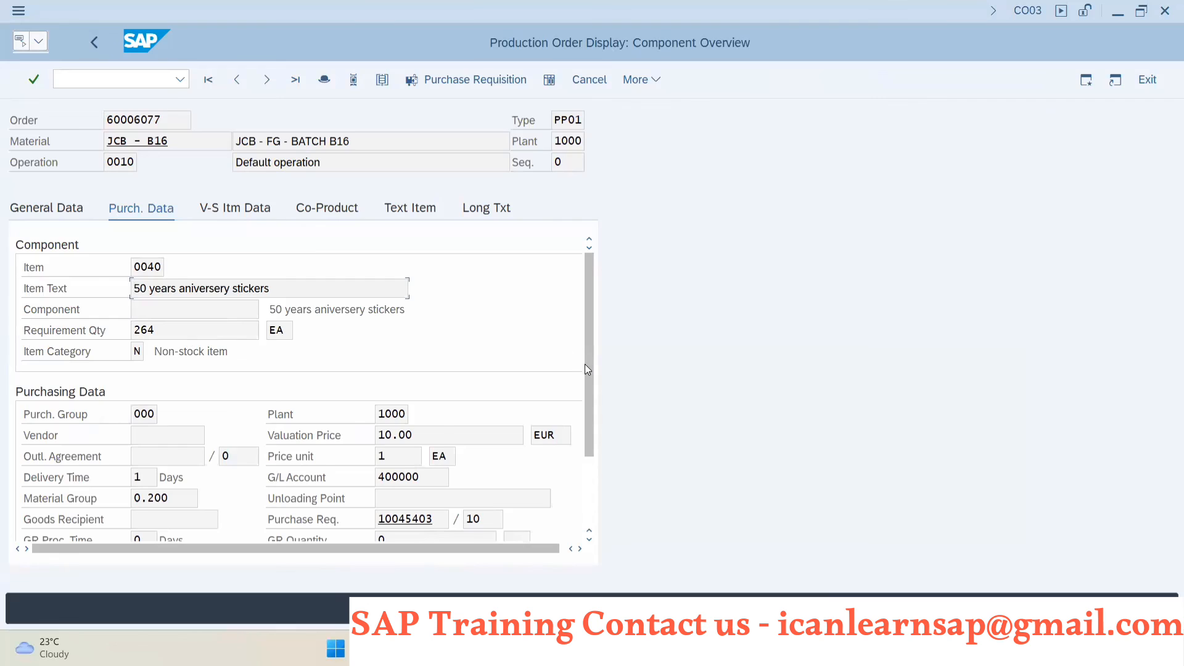
{"action": "left_click_drag", "start_coordinate": [584, 364], "coordinate": [588, 437]}
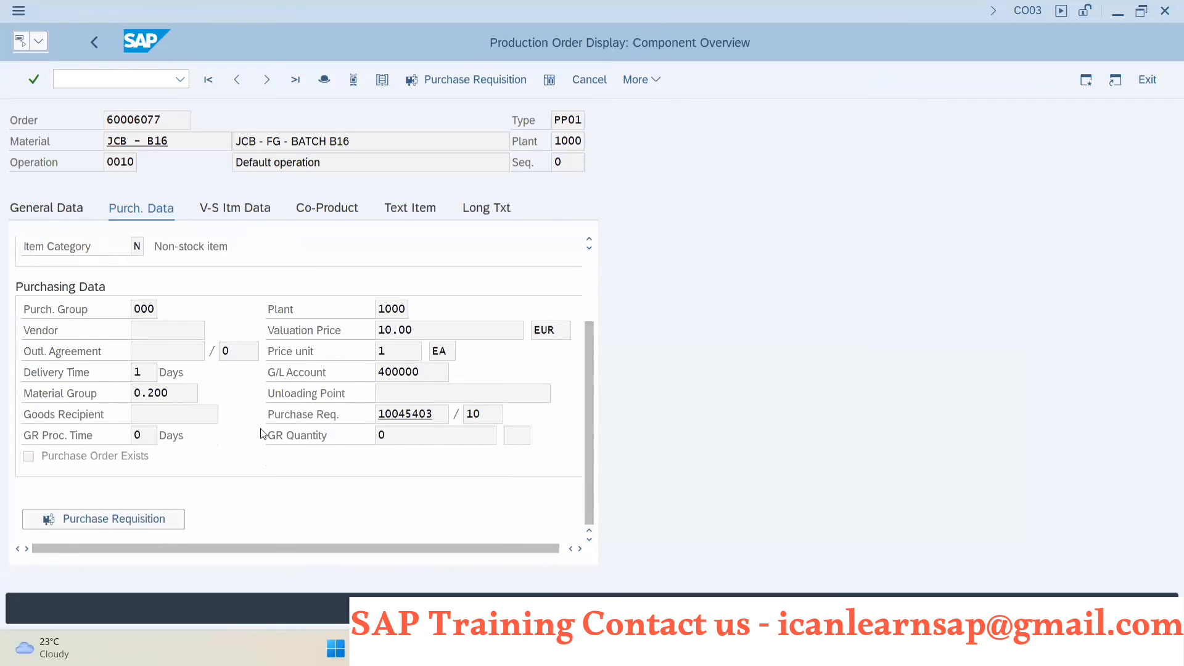
{"action": "left_click", "coordinate": [108, 518]}
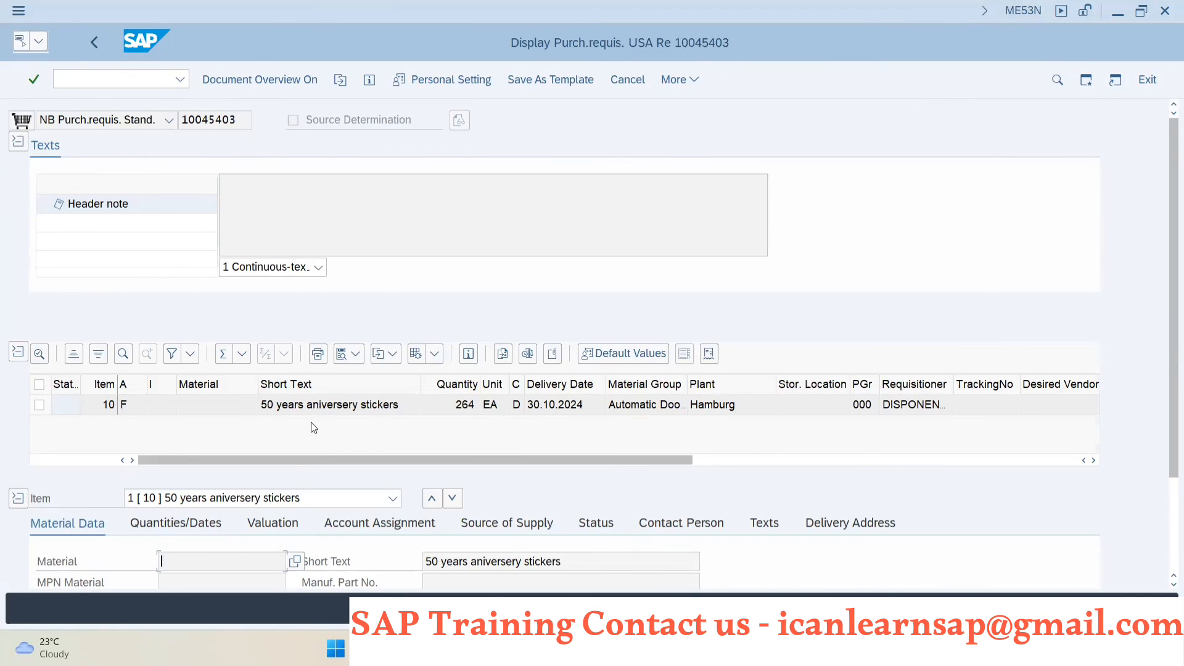
- Examine item 10, 50 years aniversery stickers, in the purchase requisition, covering its full item row and its material data
{"action": "scroll", "coordinate": [311, 422], "scroll_direction": "down", "scroll_amount": 1}
{"action": "scroll", "coordinate": [270, 540], "scroll_direction": "down", "scroll_amount": 2}
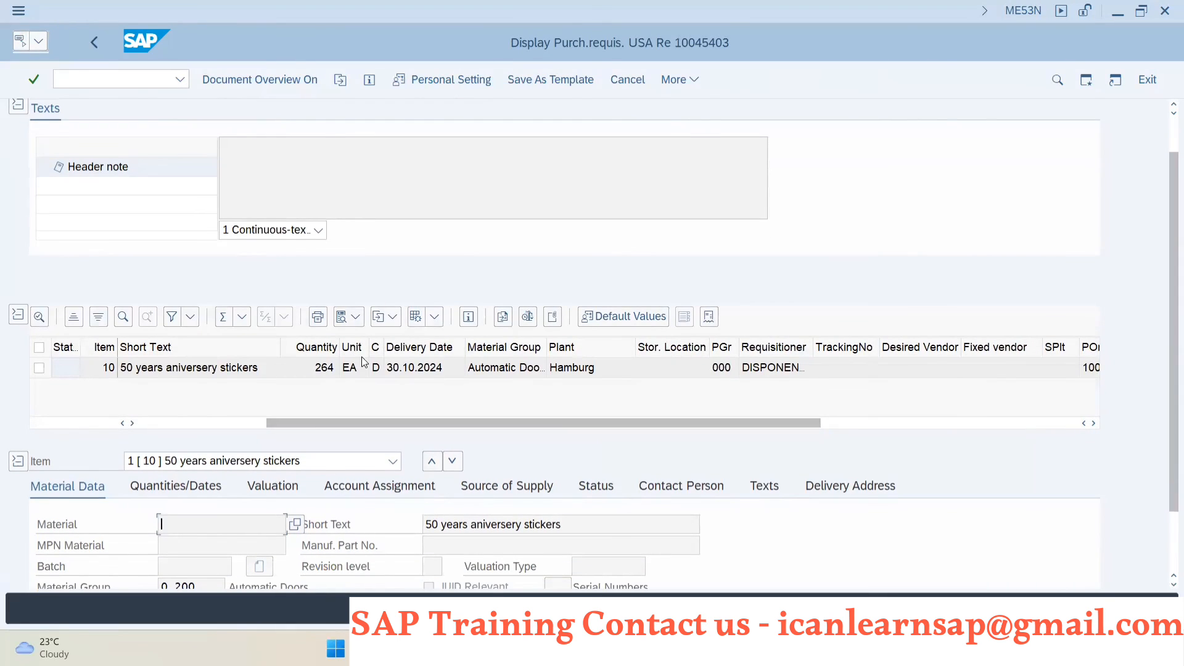
{"action": "scroll", "coordinate": [361, 365], "scroll_direction": "down", "scroll_amount": 1}
{"action": "scroll", "coordinate": [400, 484], "scroll_direction": "down", "scroll_amount": 2}
{"action": "scroll", "coordinate": [401, 480], "scroll_direction": "down", "scroll_amount": 1}
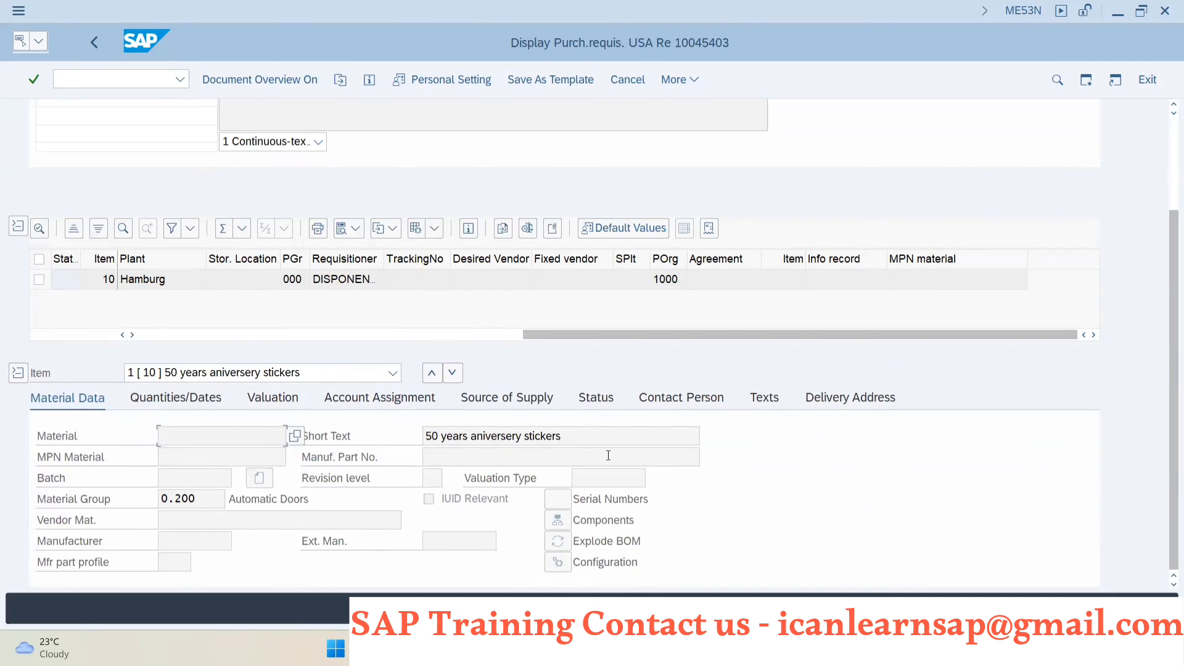
{"action": "scroll", "coordinate": [311, 406], "scroll_direction": "up", "scroll_amount": 2}
{"action": "scroll", "coordinate": [308, 401], "scroll_direction": "up", "scroll_amount": 1}
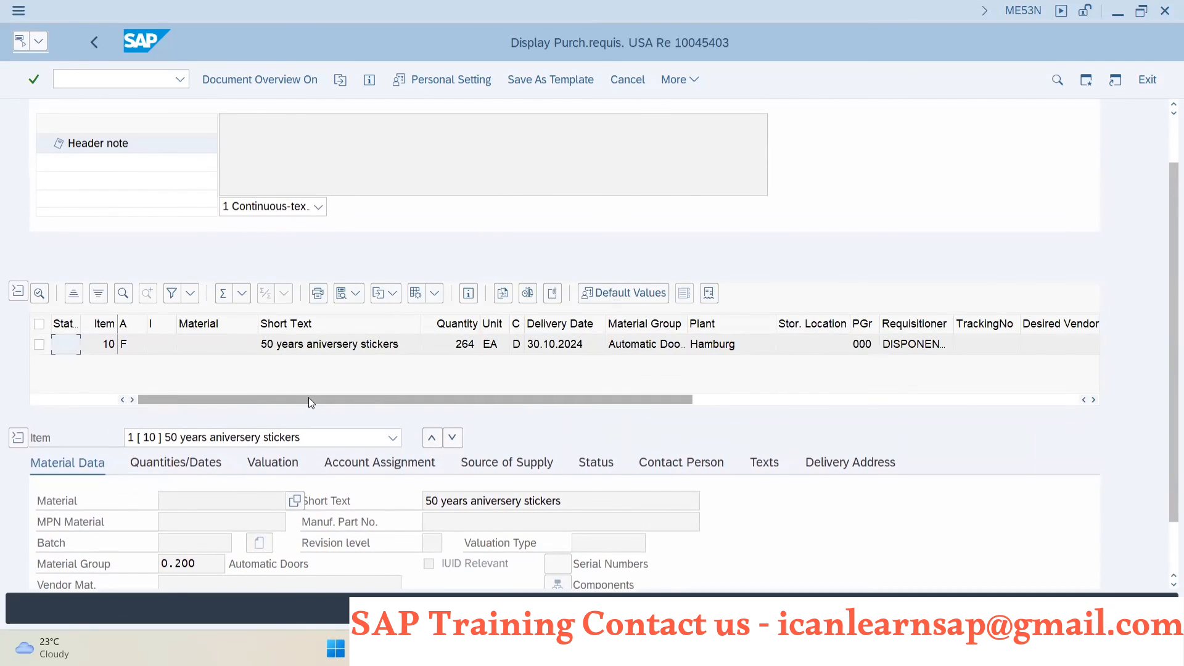
{"action": "scroll", "coordinate": [191, 296], "scroll_direction": "up", "scroll_amount": 2}
- Turn on the document overview with requisition item 10 selected, and return to the production order's component purchasing data
{"action": "left_click", "coordinate": [39, 381]}
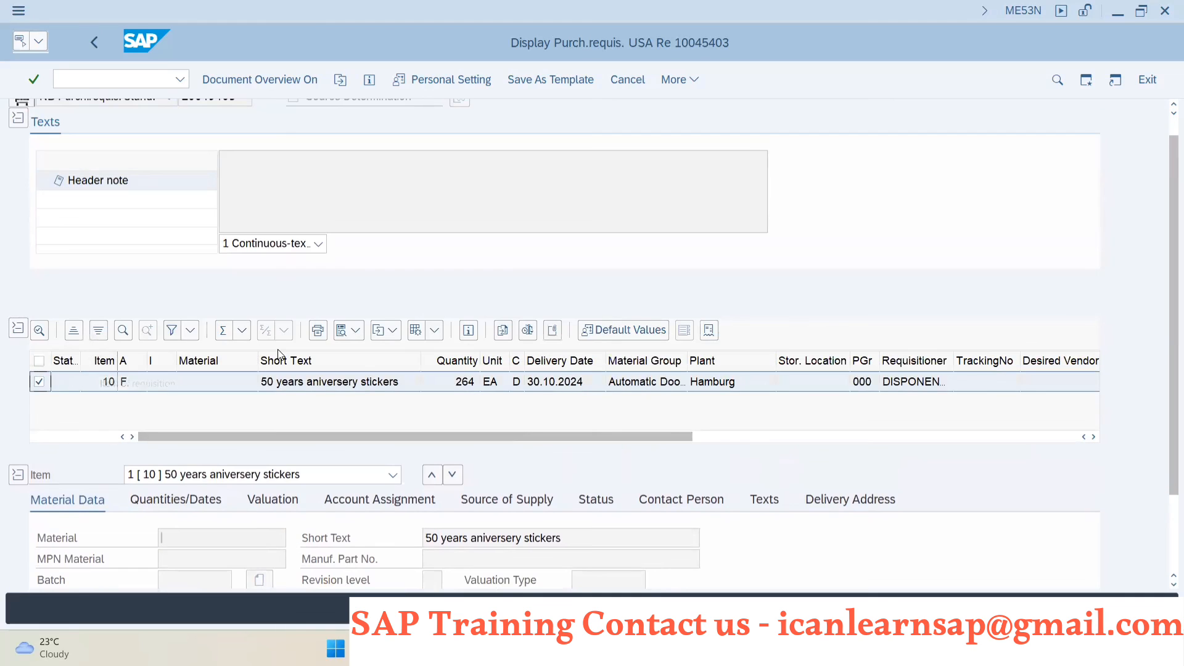
{"action": "scroll", "coordinate": [288, 325], "scroll_direction": "up", "scroll_amount": 1}
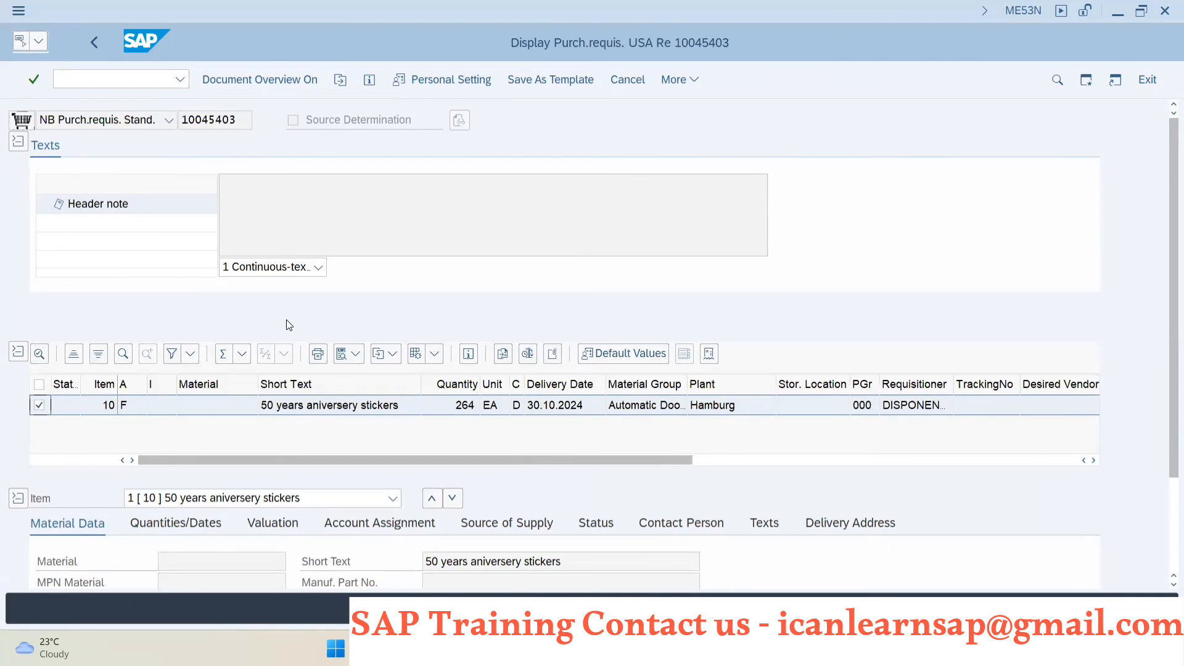
{"action": "left_click", "coordinate": [266, 79]}
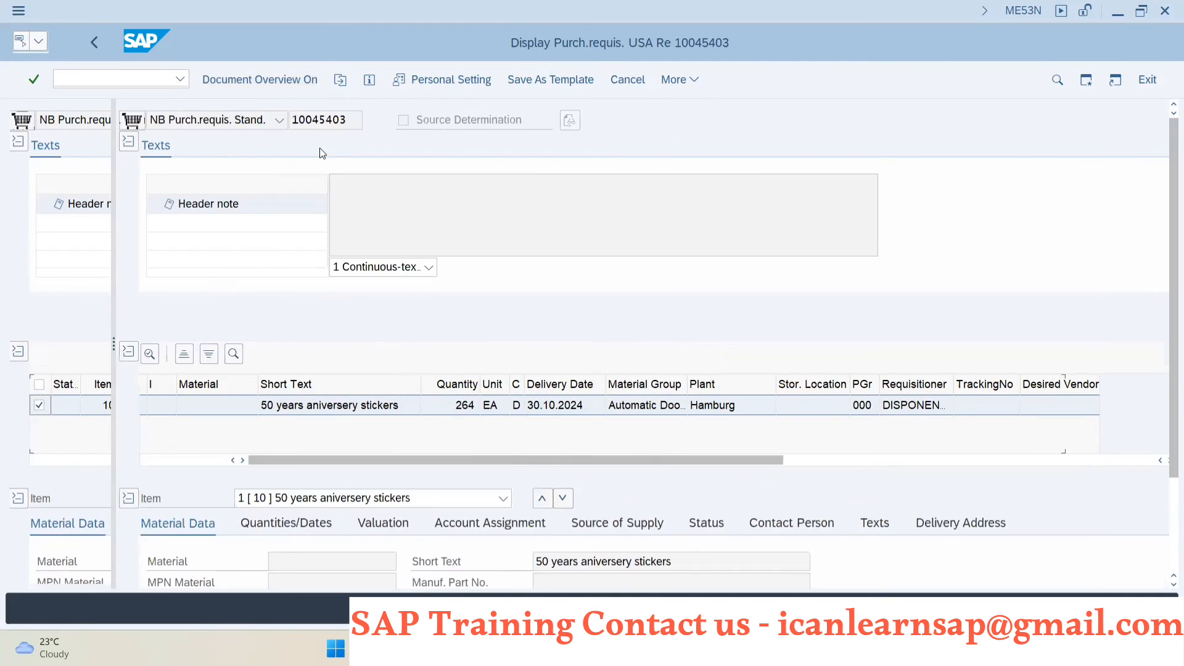
{"action": "left_click", "coordinate": [1147, 79]}
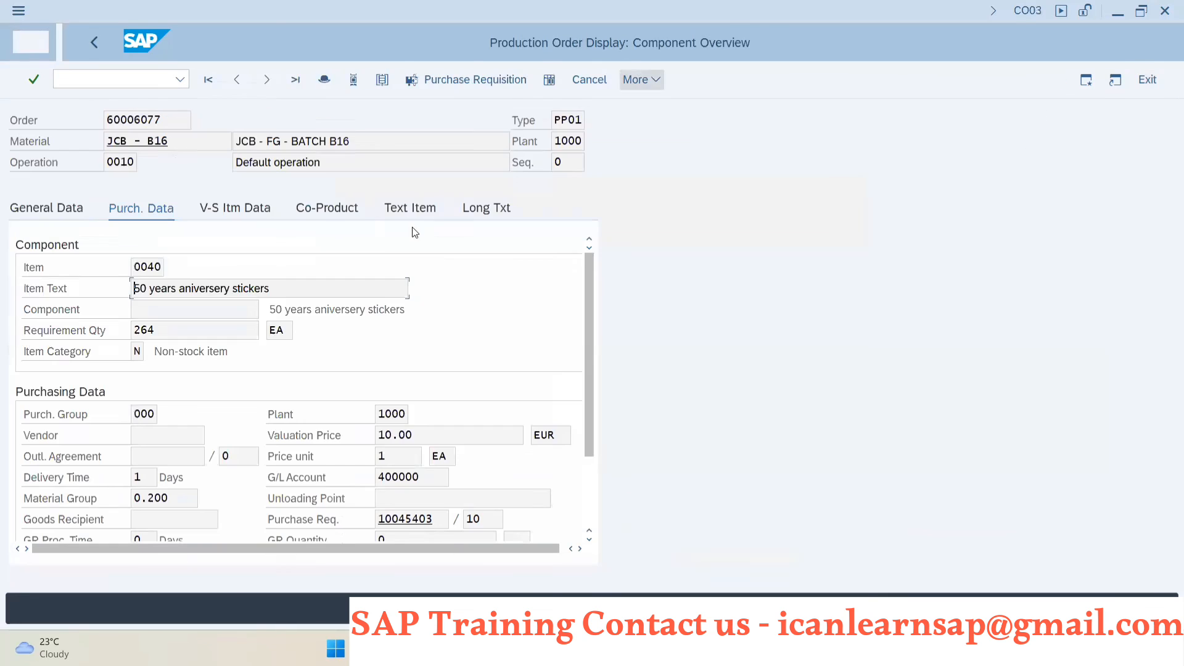
- Switch to the Effects of Production order slide in PowerPoint and look through the slides that follow it
{"action": "key", "text": "alt+Tab"}
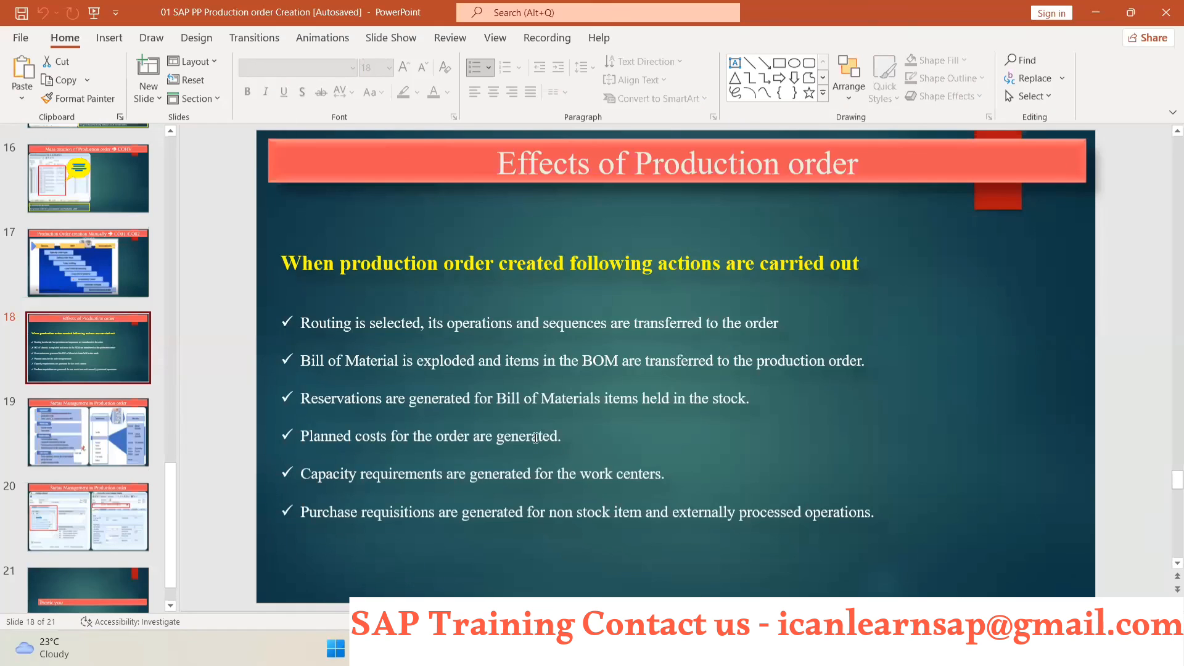
{"action": "scroll", "coordinate": [74, 476], "scroll_direction": "down", "scroll_amount": 1}
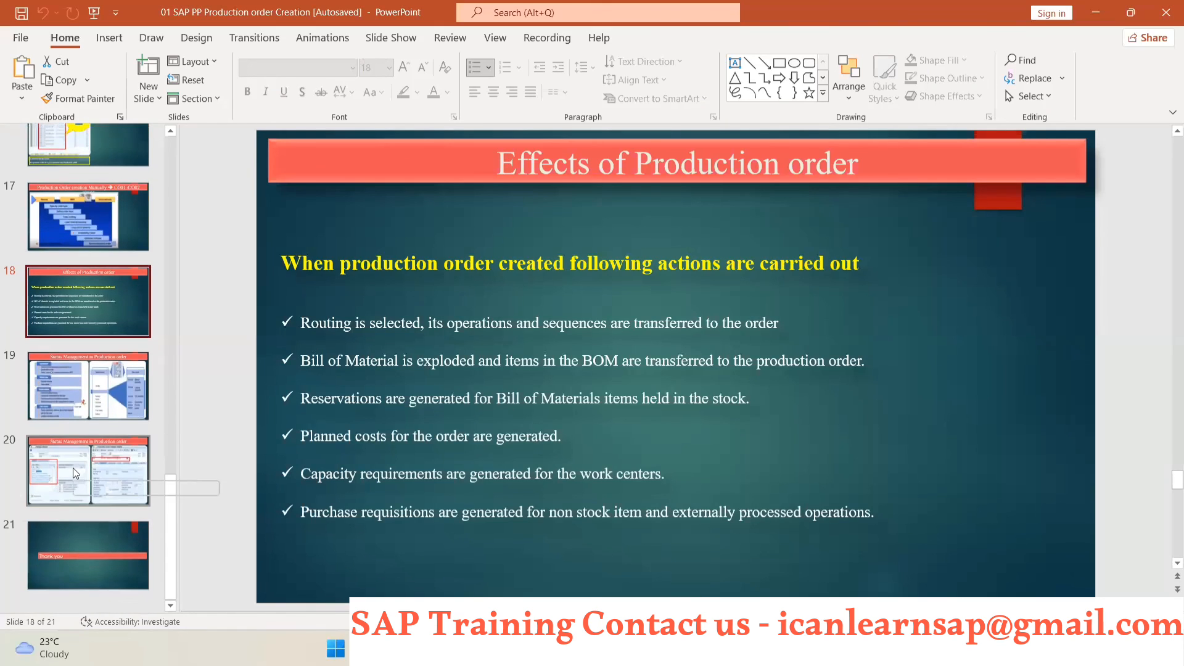